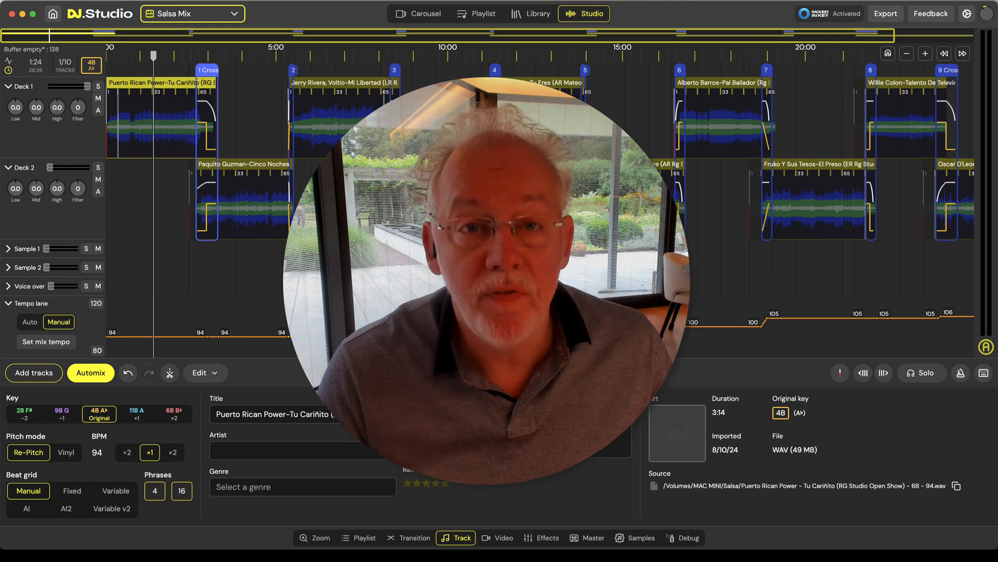
# Review the Salsa Mix playlist, return to the studio timeline, and play part of the Paquito Guzman-Cinco Noches track
pyautogui.click(470, 16)
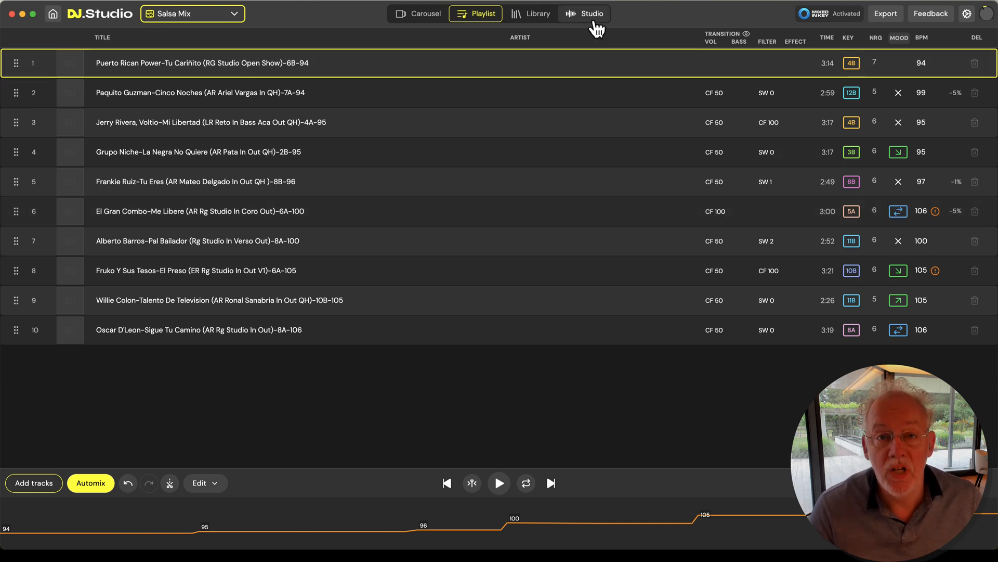
pyautogui.click(596, 24)
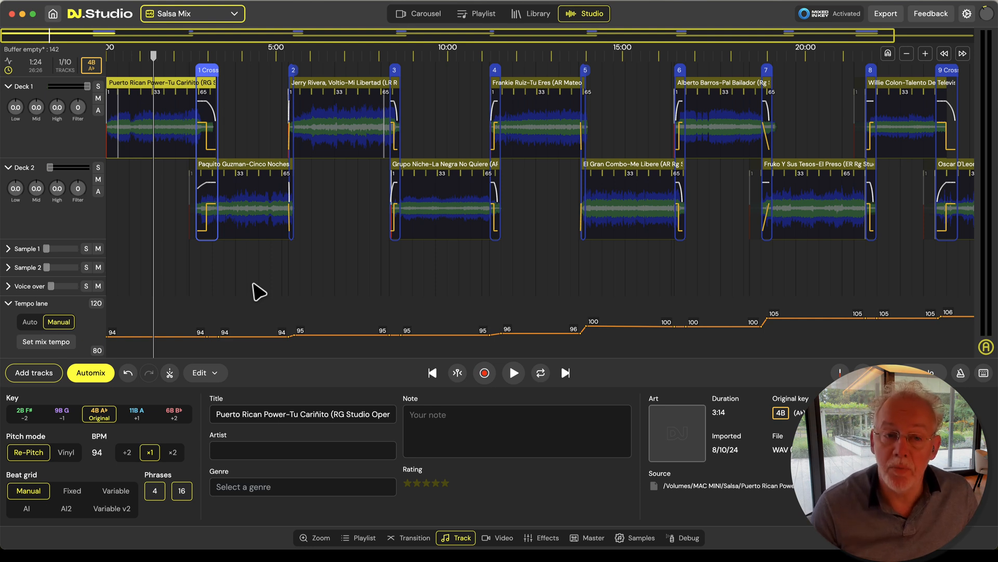
pyautogui.scroll(1, 255, 266)
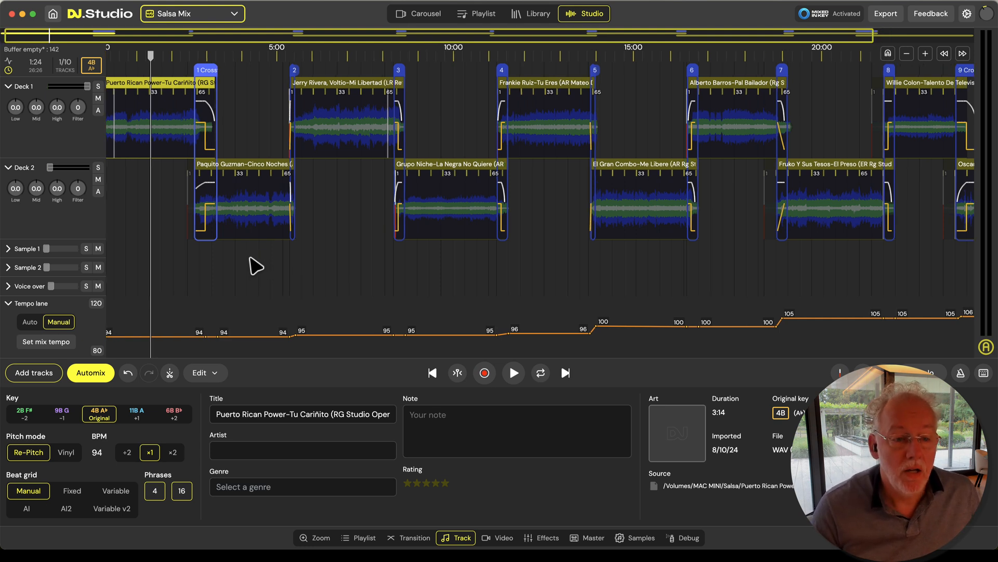
pyautogui.scroll(5, 256, 266)
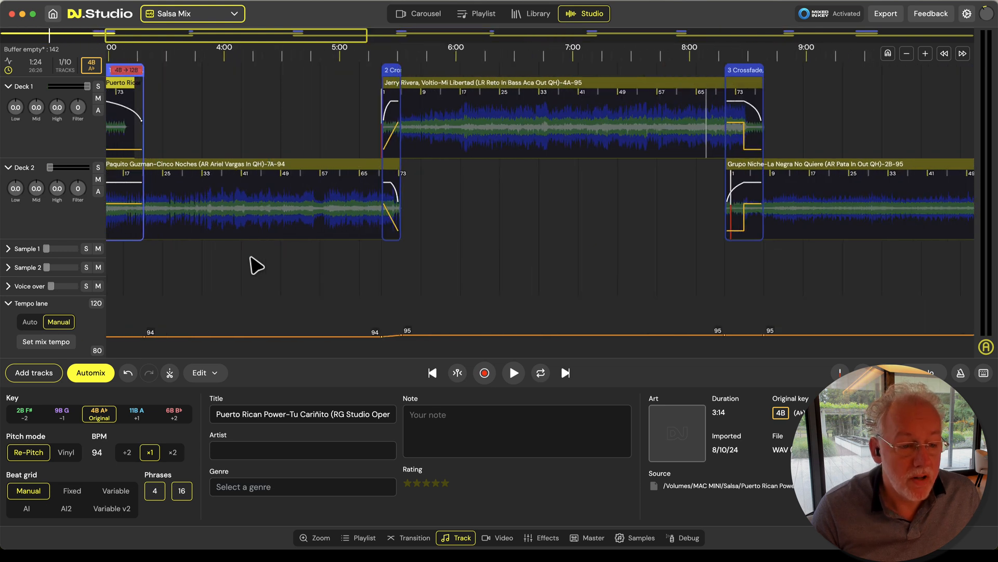
pyautogui.click(237, 198)
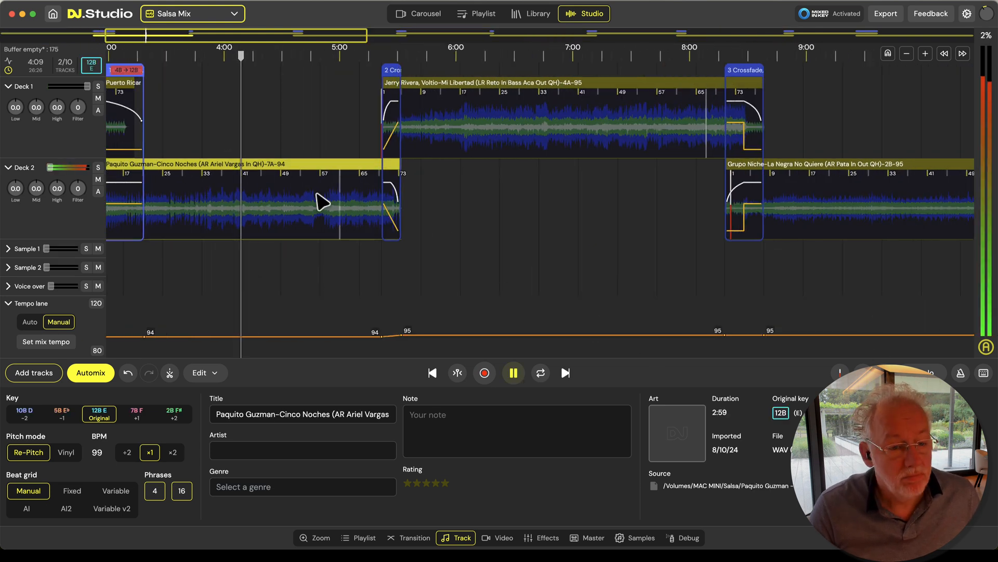
pyautogui.press('space')
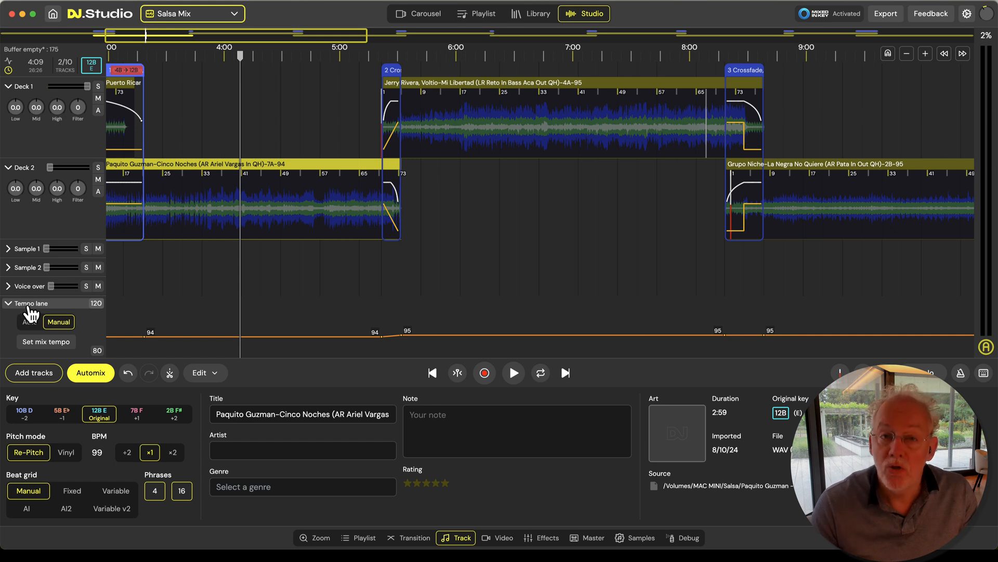
# Switch the mix's tempo lane to Auto mode and accept the loss of custom tempo changes
pyautogui.click(31, 323)
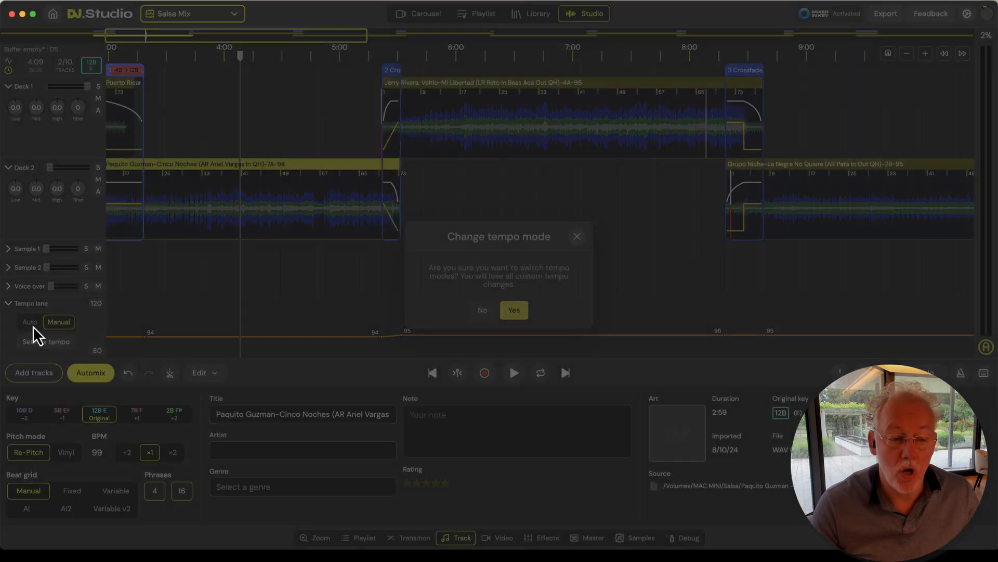
pyautogui.click(514, 311)
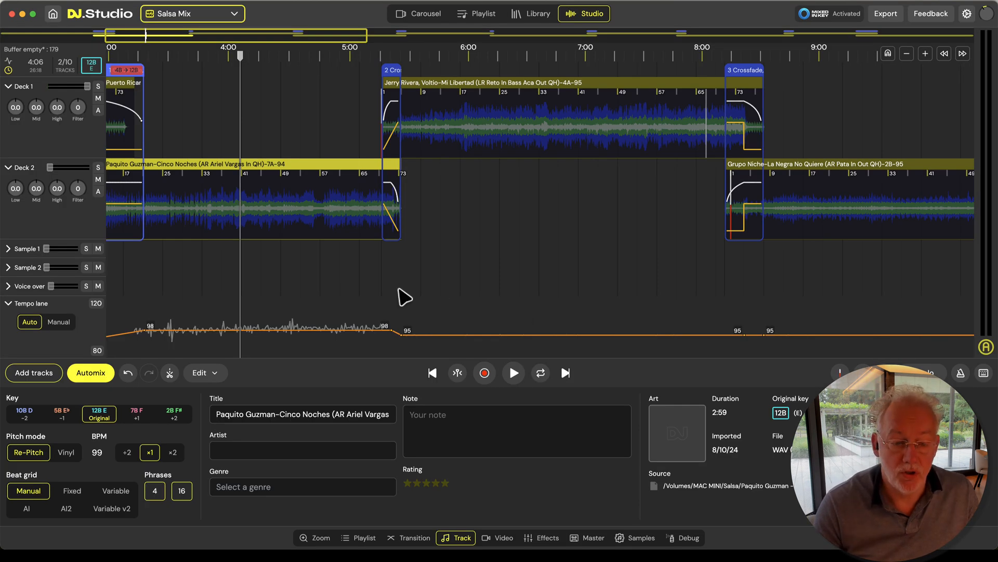
pyautogui.hscroll(-5, 241, 294)
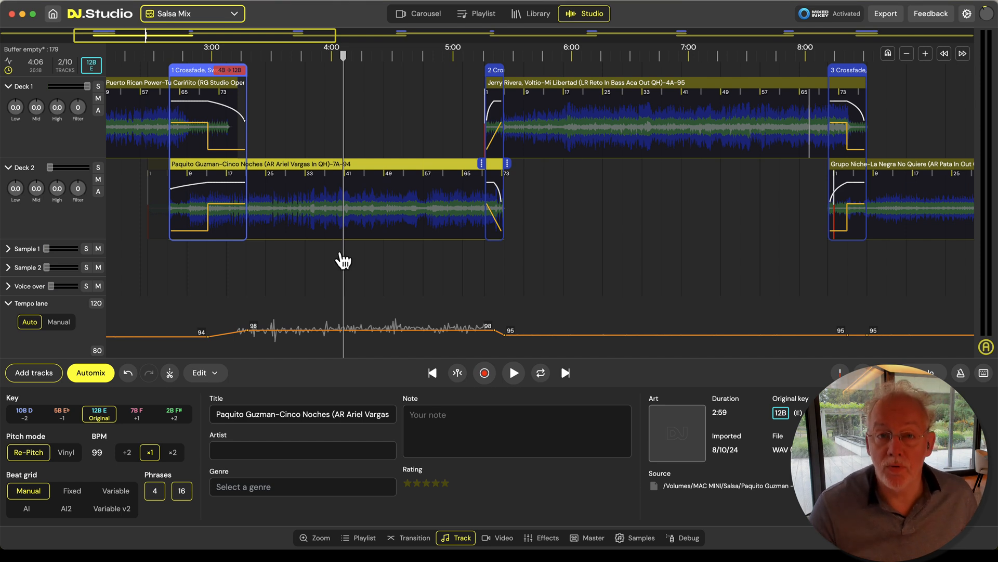
# Switch to rekordbox to check the BPM of Paquito Guzman-Cinco Noches, and return to DJ.Studio
pyautogui.press('super+Tab')
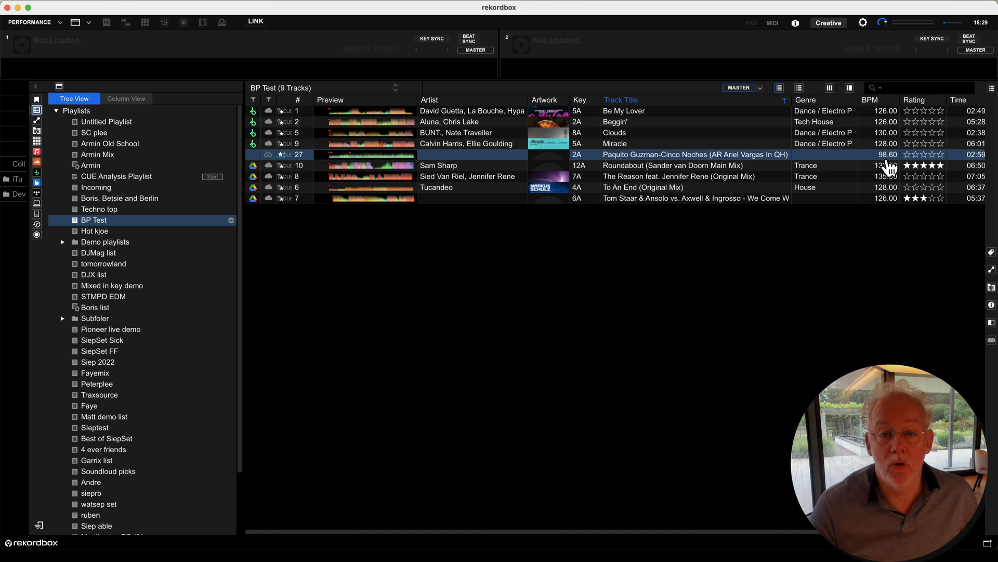
pyautogui.press('super+Tab')
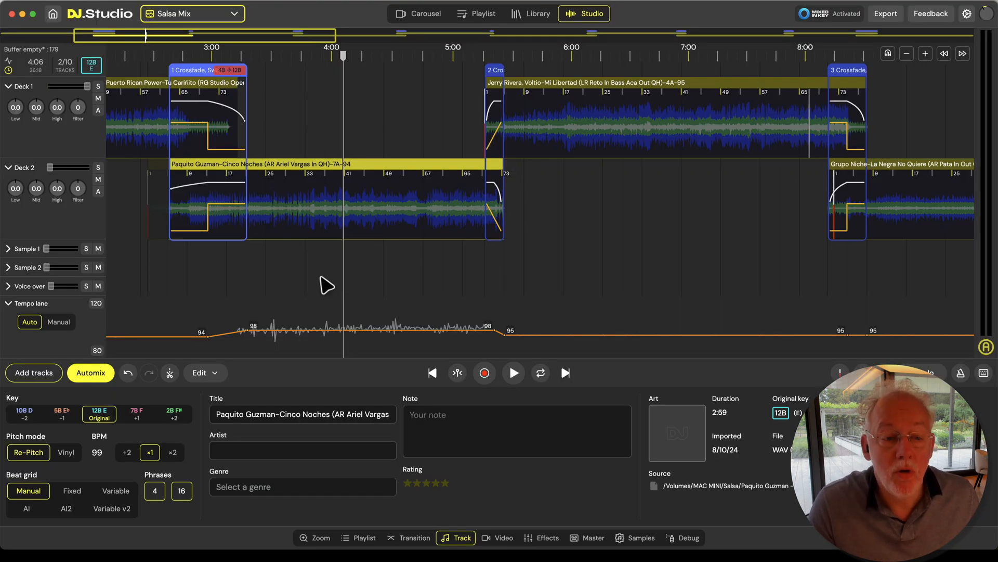
# Apply the AI beat grid to the first track, Puerto Rican Power-Tu Cariñito
pyautogui.scroll(-3, 321, 287)
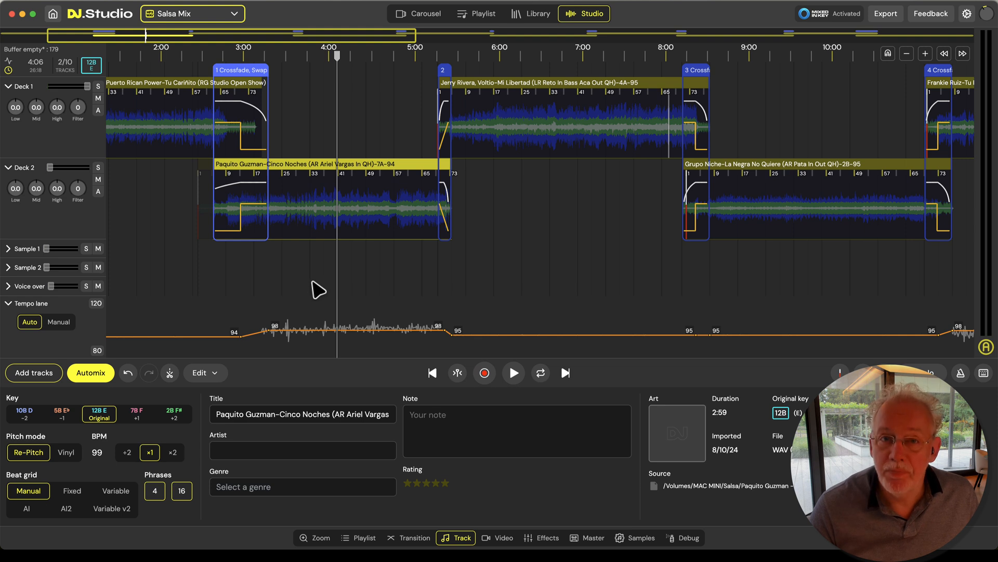
pyautogui.hscroll(-5, 312, 281)
pyautogui.click(214, 293)
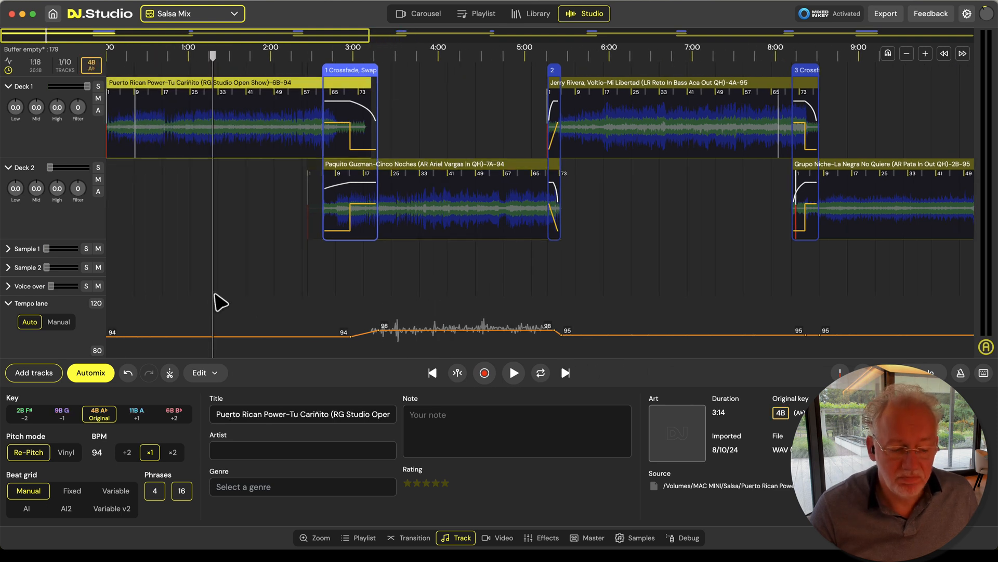
pyautogui.click(29, 509)
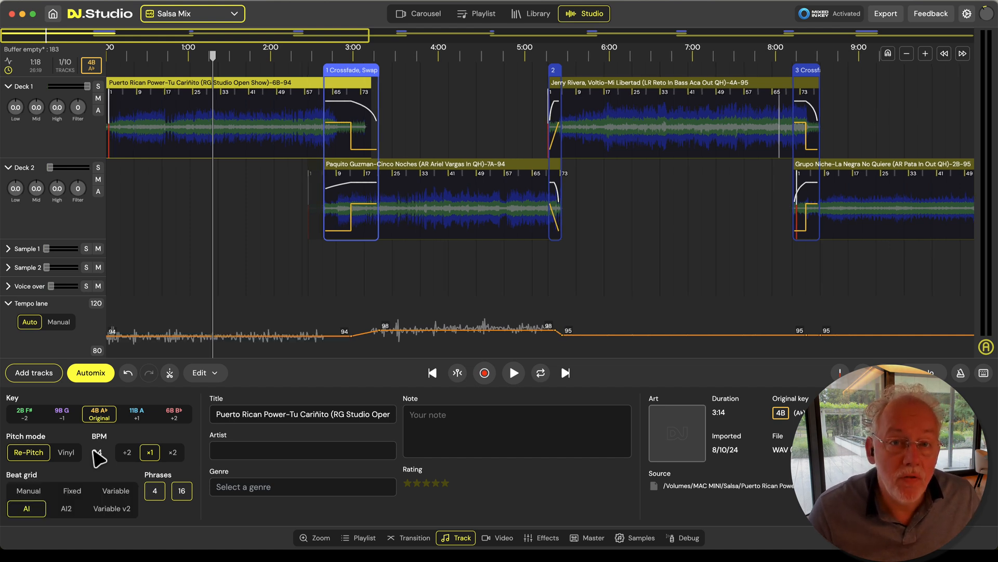
# Apply the AI beat grid to the Mi Libertad, La Negra No Quiere and Cinco Noches tracks
pyautogui.click(624, 311)
pyautogui.click(39, 509)
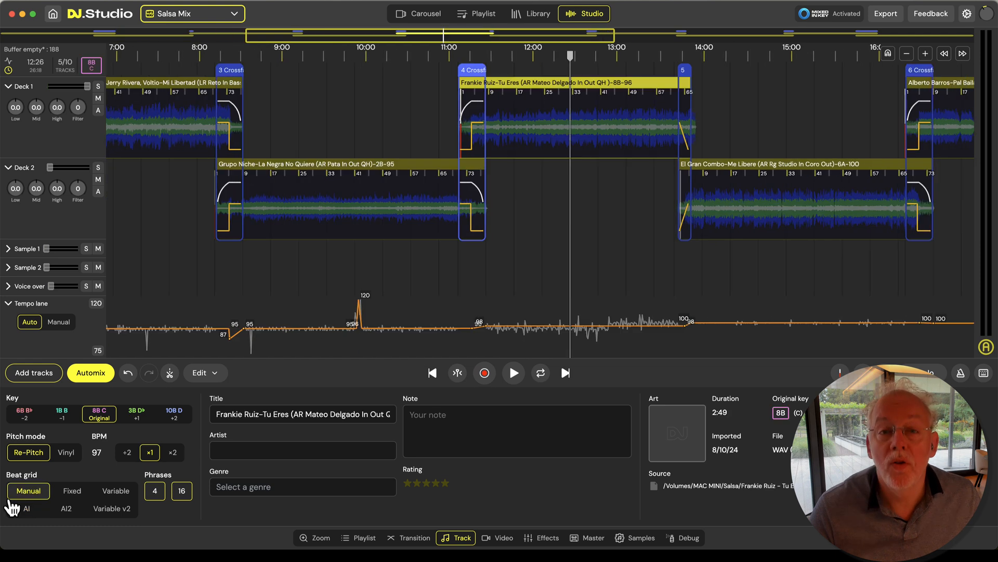
pyautogui.click(12, 505)
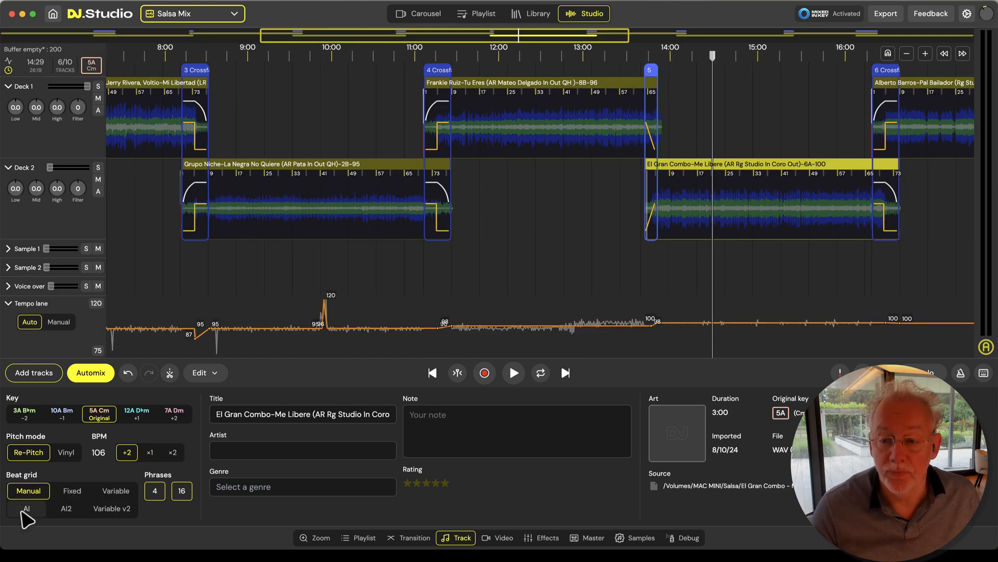
pyautogui.click(24, 510)
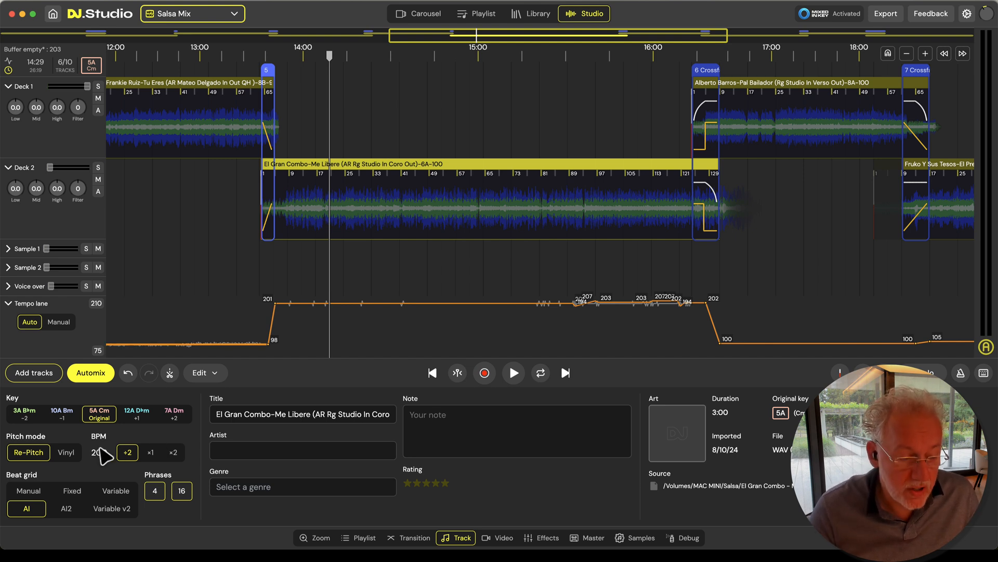
# Halve the BPM of El Gran Combo-Me Libere, and give Alberto Barros-Pal Bailador an AI beat grid with halved BPM
pyautogui.click(128, 452)
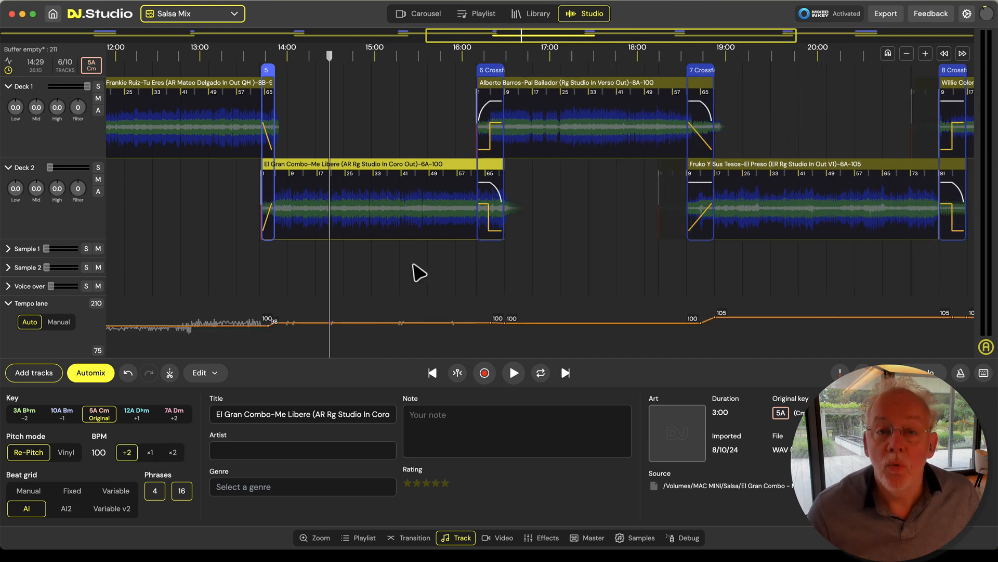
pyautogui.click(583, 273)
pyautogui.click(32, 508)
pyautogui.hscroll(5, 622, 312)
pyautogui.click(128, 454)
# Apply the AI beat grid to Fruko Y Sus Tesos-El Preso and halve its BPM
pyautogui.click(534, 273)
pyautogui.click(32, 508)
pyautogui.click(127, 453)
# Apply the AI beat grid to Willie Colon-Talento De Television and halve its BPM
pyautogui.hscroll(5, 625, 260)
pyautogui.click(477, 265)
pyautogui.click(127, 453)
pyautogui.click(30, 509)
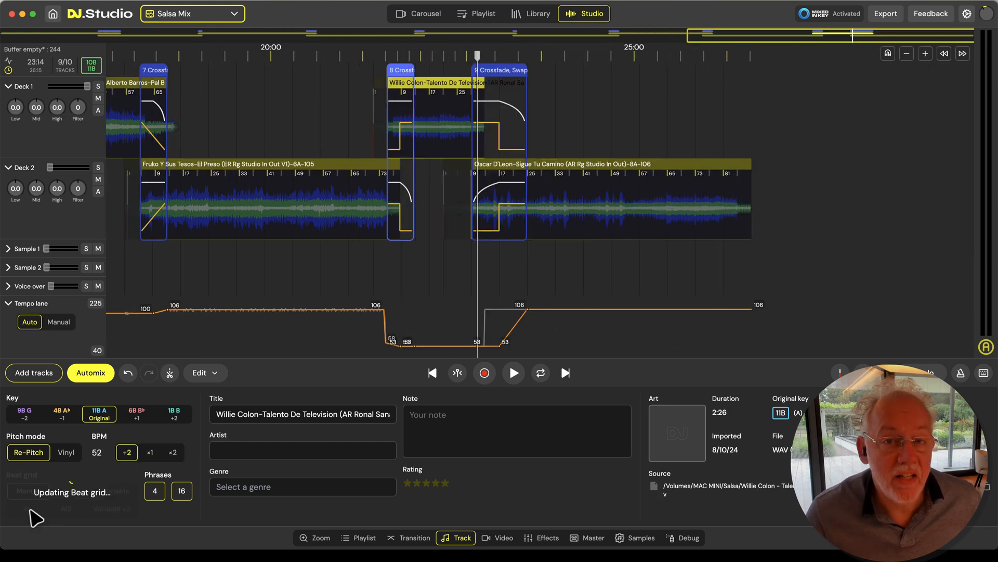
pyautogui.click(128, 453)
# Apply the AI beat grid to the last track, Oscar D'Leon-Sigue Tu Camino, and halve its BPM
pyautogui.click(646, 268)
pyautogui.click(31, 508)
pyautogui.click(126, 451)
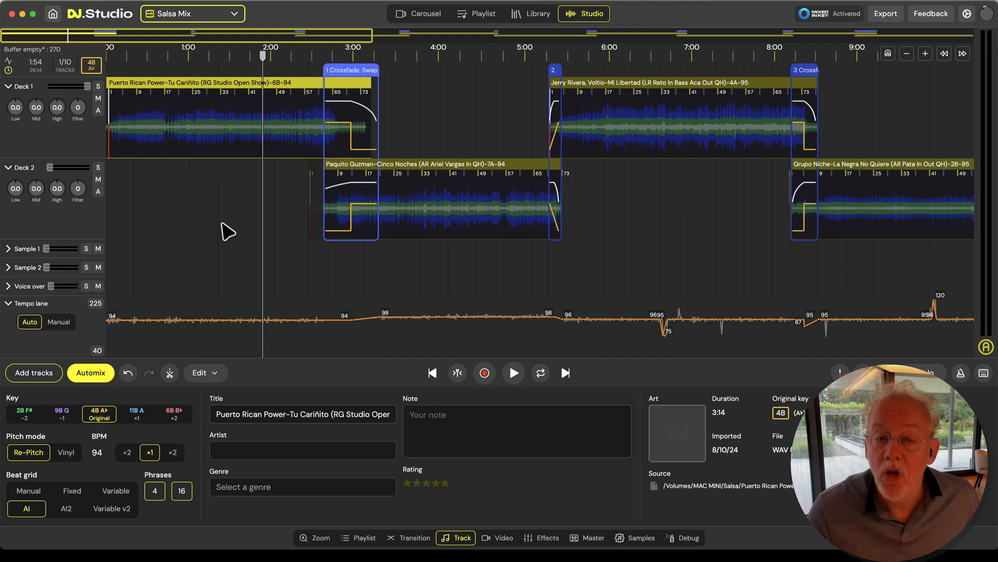
# Play Puerto Rican Power-Tu Cariñito from about 1:55 with the metronome on to check its beat markers up close
pyautogui.press('space')
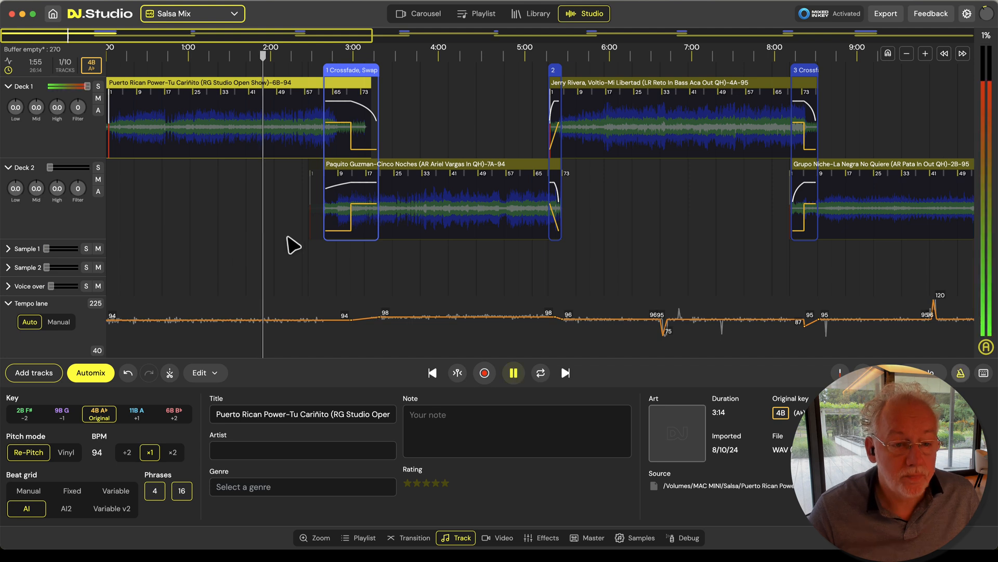
pyautogui.scroll(10, 268, 240)
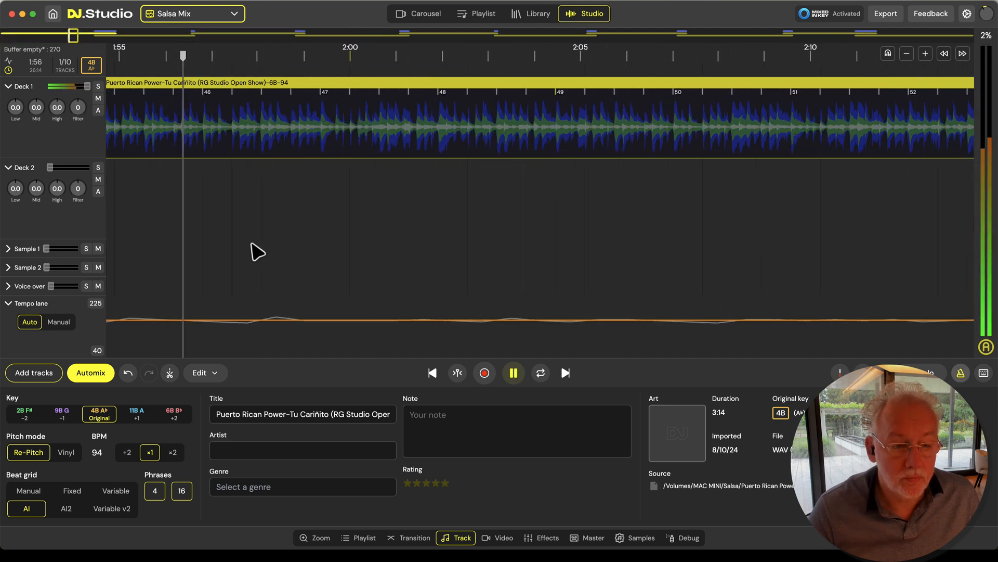
pyautogui.scroll(5, 260, 252)
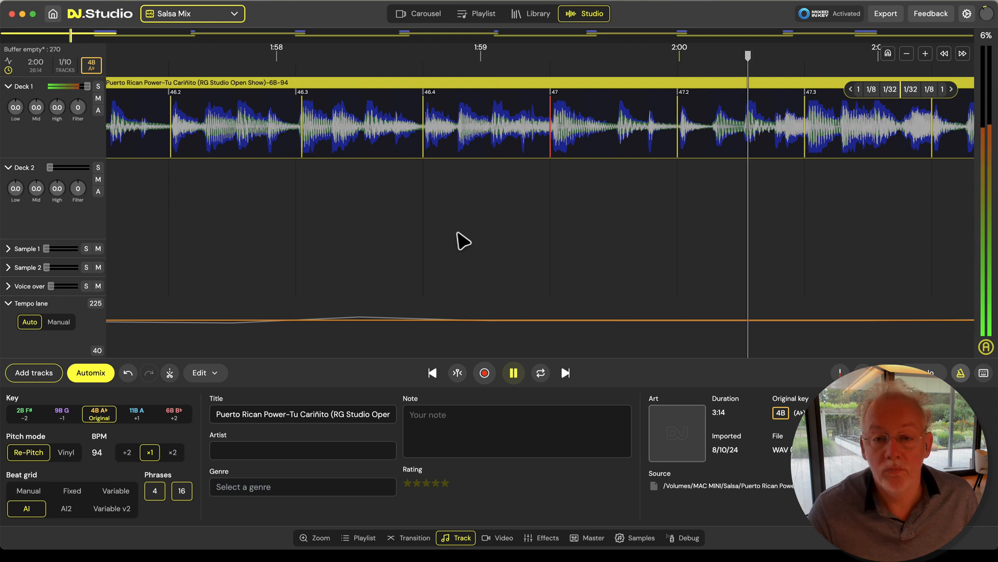
pyautogui.press('space')
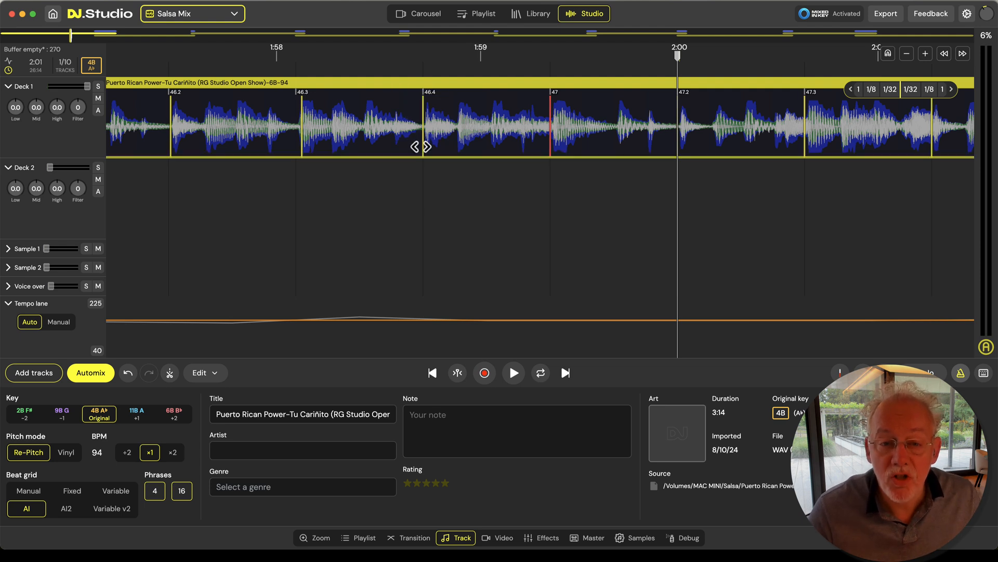
# Nudge beat marker 46.4 of Puerto Rican Power-Tu Cariñito against the waveform, and play the section with the metronome
pyautogui.scroll(5, 420, 149)
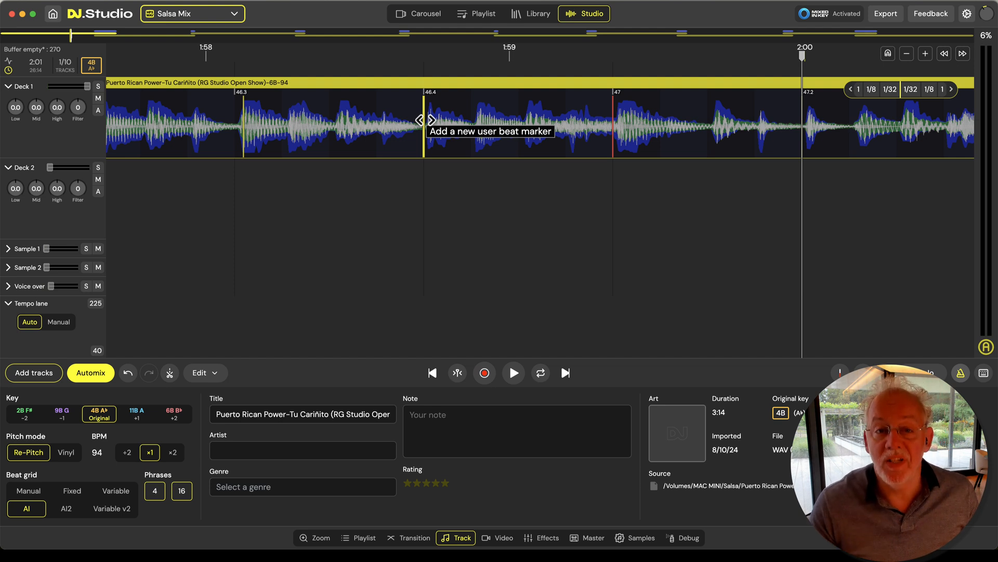
pyautogui.moveTo(422, 156)
pyautogui.mouseDown()
pyautogui.moveTo(358, 156)
pyautogui.moveTo(473, 157)
pyautogui.moveTo(423, 159)
pyautogui.mouseUp()
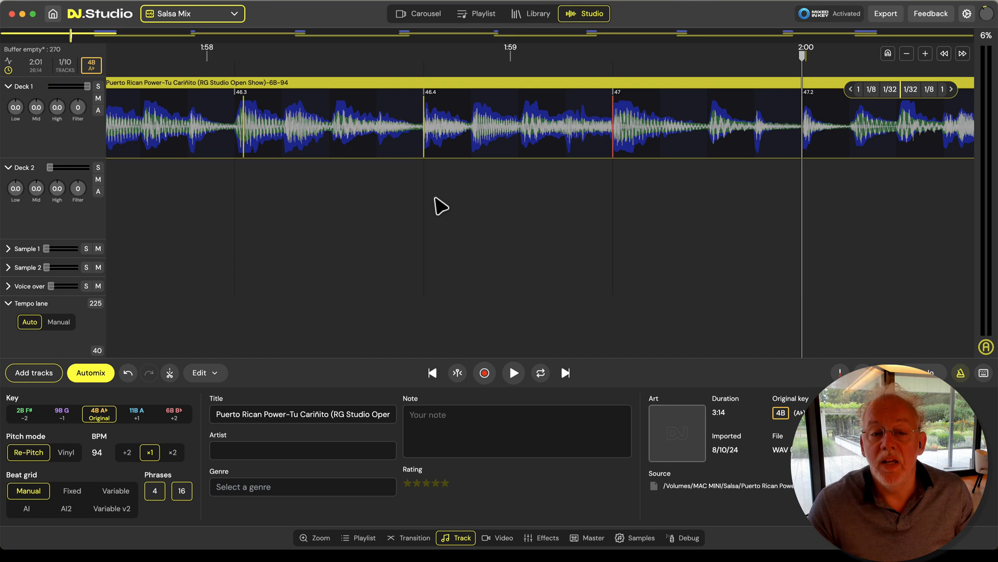
pyautogui.press('space')
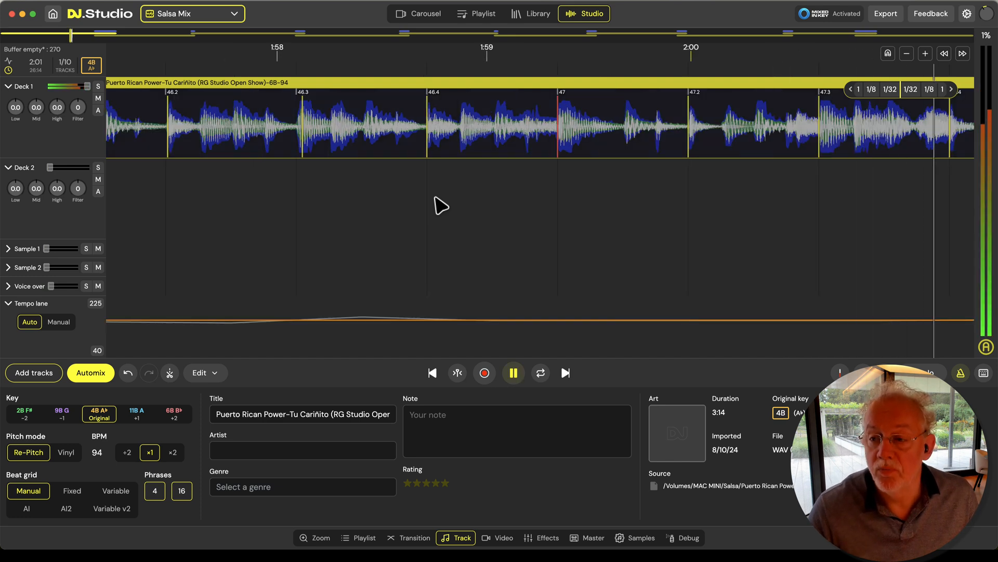
pyautogui.scroll(-5, 441, 206)
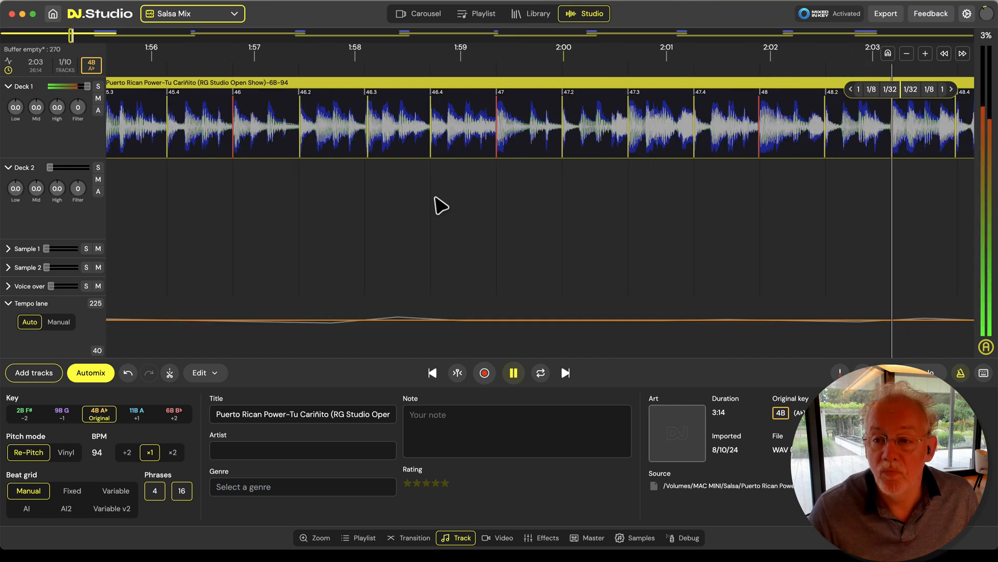
pyautogui.scroll(-3, 441, 206)
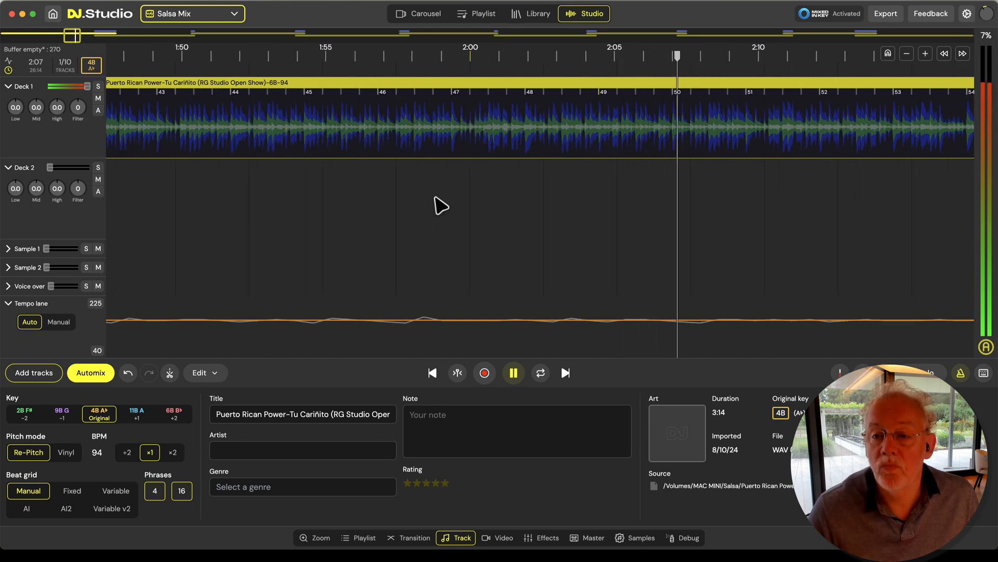
pyautogui.press('space')
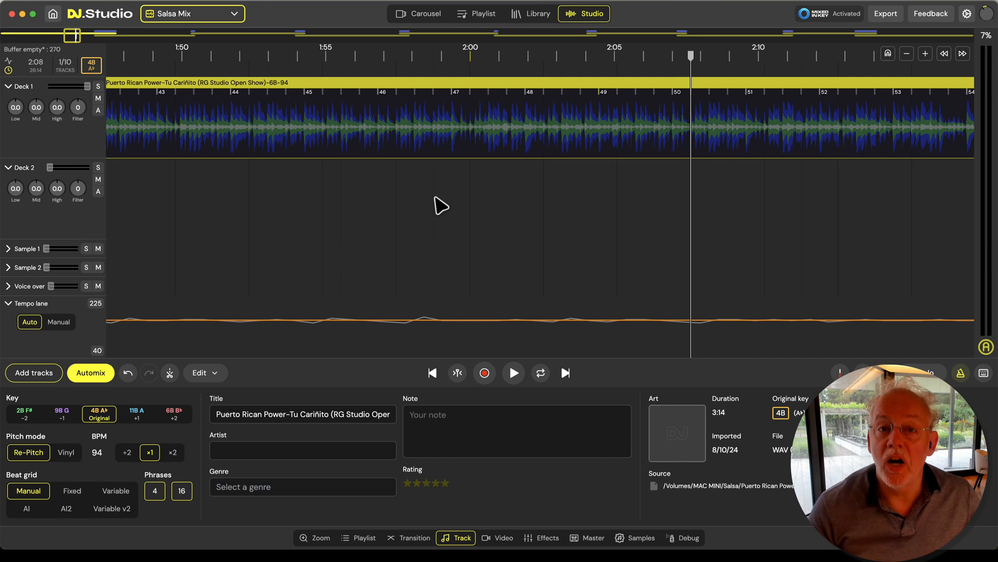
# Play the opening of Puerto Rican Power-Tu Cariñito with the metronome to check the beat grid at its start
pyautogui.scroll(-5, 441, 206)
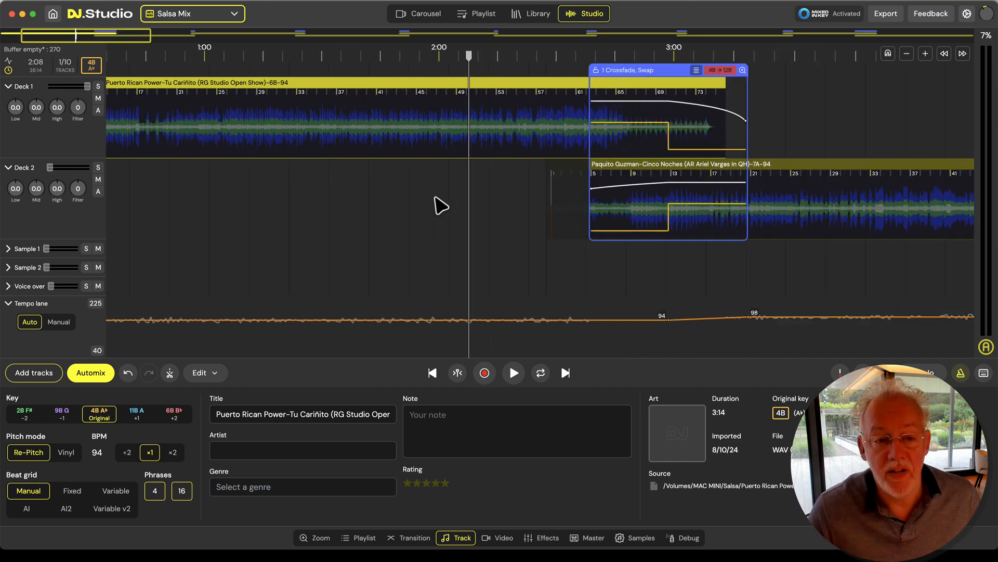
pyautogui.hscroll(-5, 235, 219)
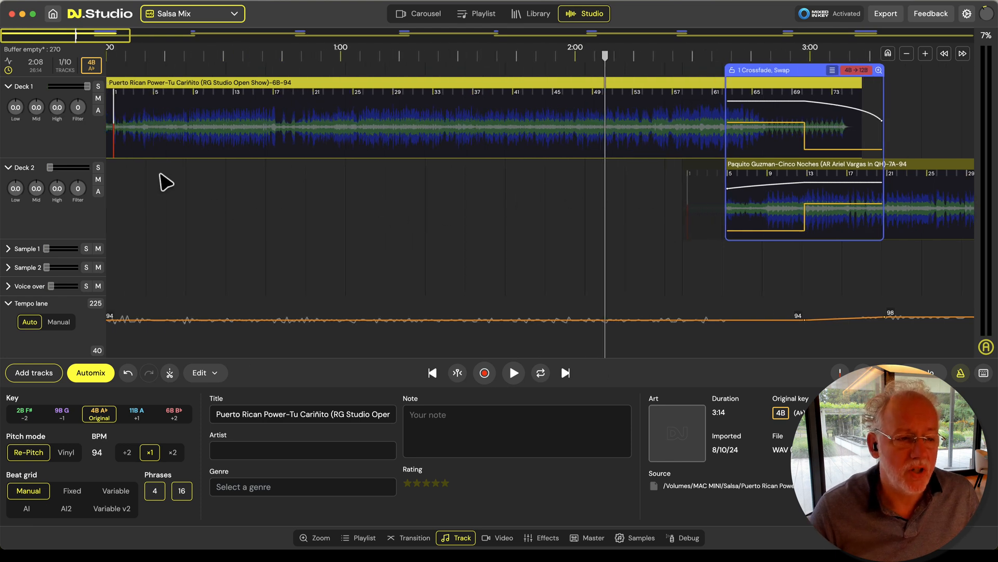
pyautogui.scroll(10, 113, 199)
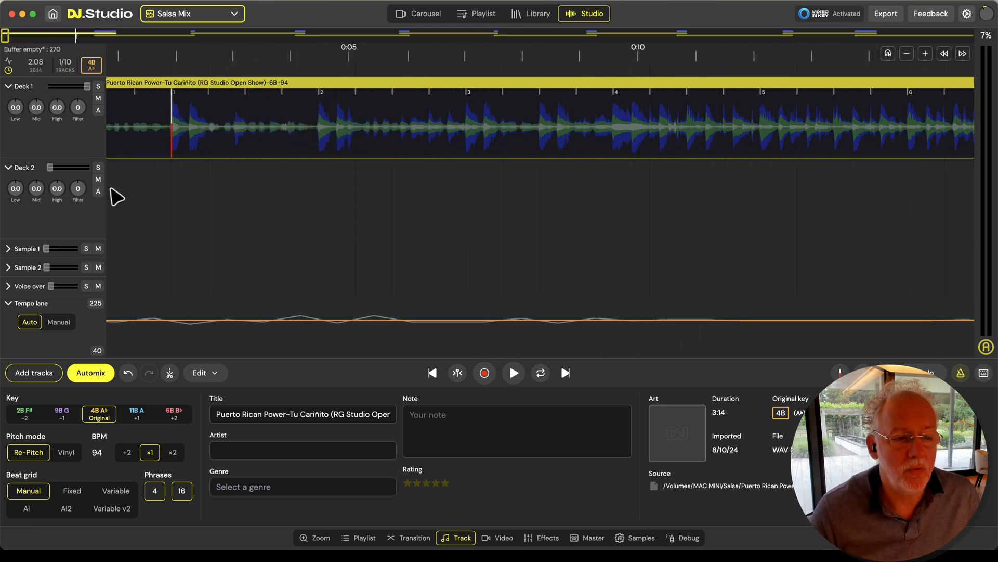
pyautogui.scroll(-5, 138, 203)
pyautogui.press('space')
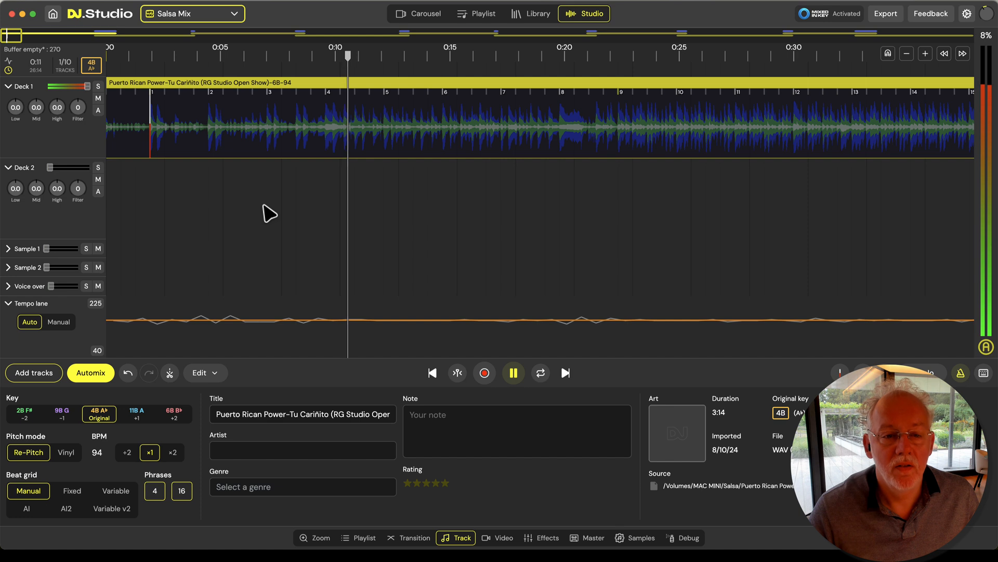
pyautogui.scroll(-10, 440, 217)
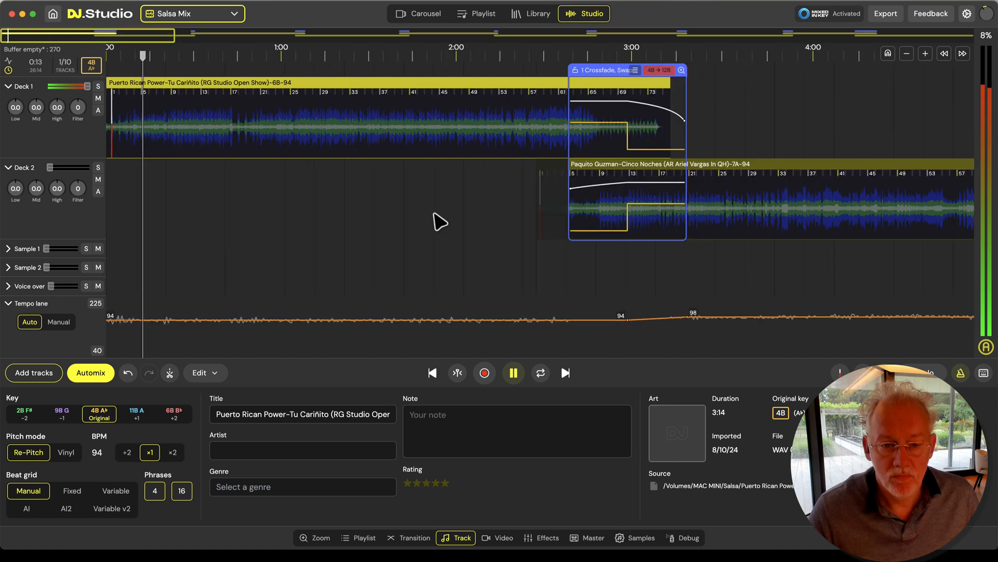
pyautogui.press('space')
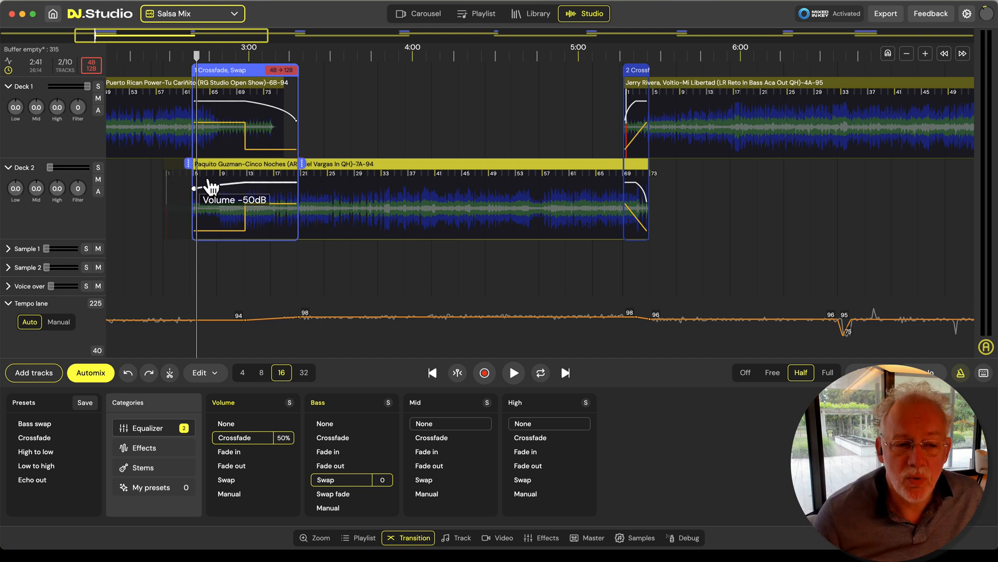
# Move Paquito Guzman-Cinco Noches about 15 seconds later on Deck 2, and set transition 1's volume and bass to None
pyautogui.moveTo(211, 167); pyautogui.dragTo(252, 170)
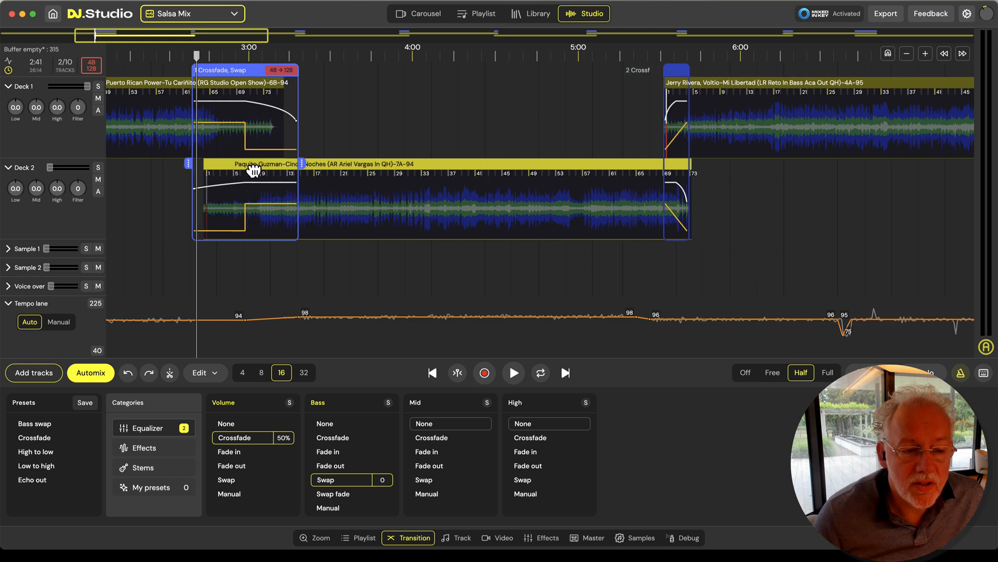
pyautogui.click(285, 440)
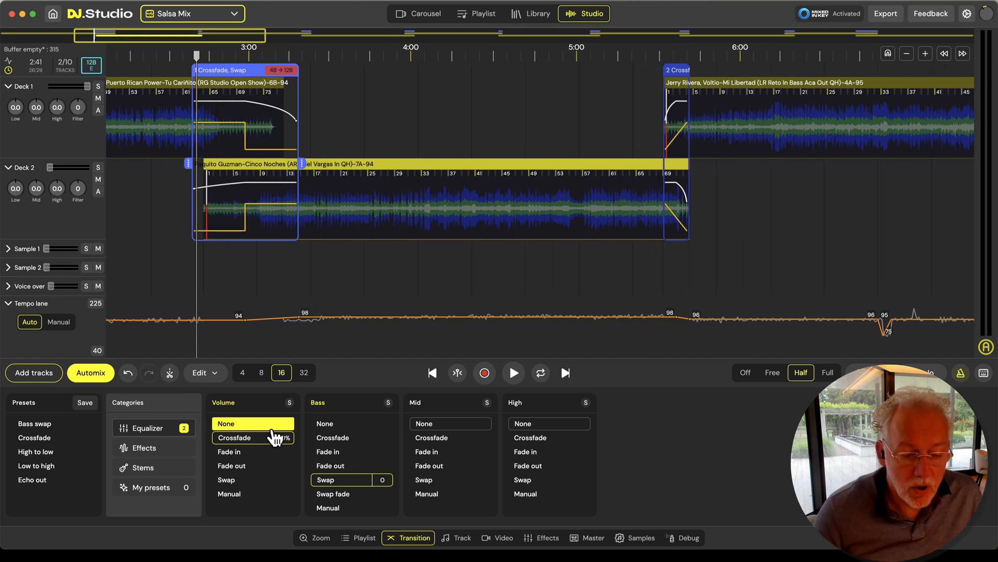
pyautogui.click(350, 424)
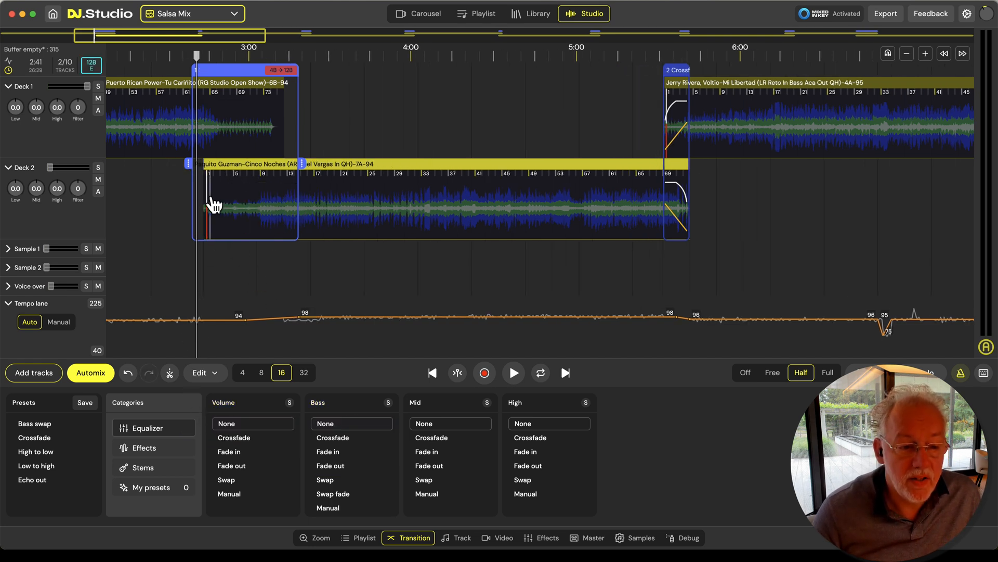
# Solo Deck 2 and play the opening of Paquito Guzman-Cinco Noches with the metronome to check its beat markers
pyautogui.click(211, 197)
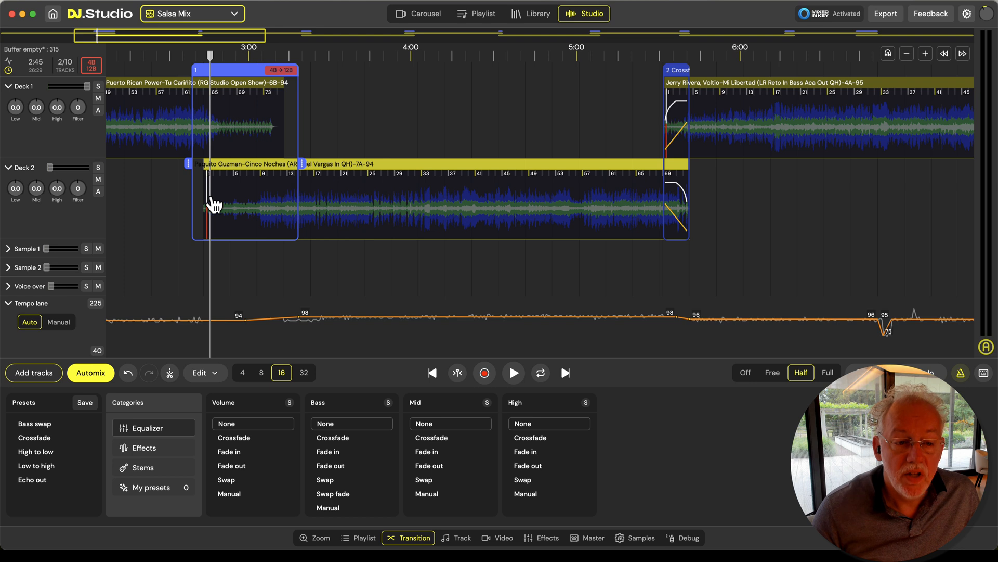
pyautogui.click(98, 167)
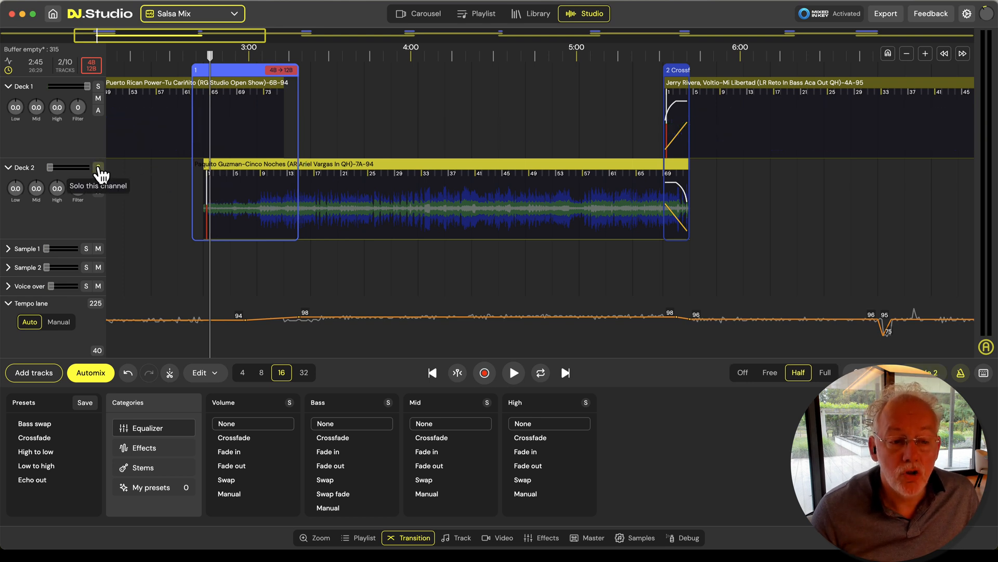
pyautogui.scroll(5, 207, 229)
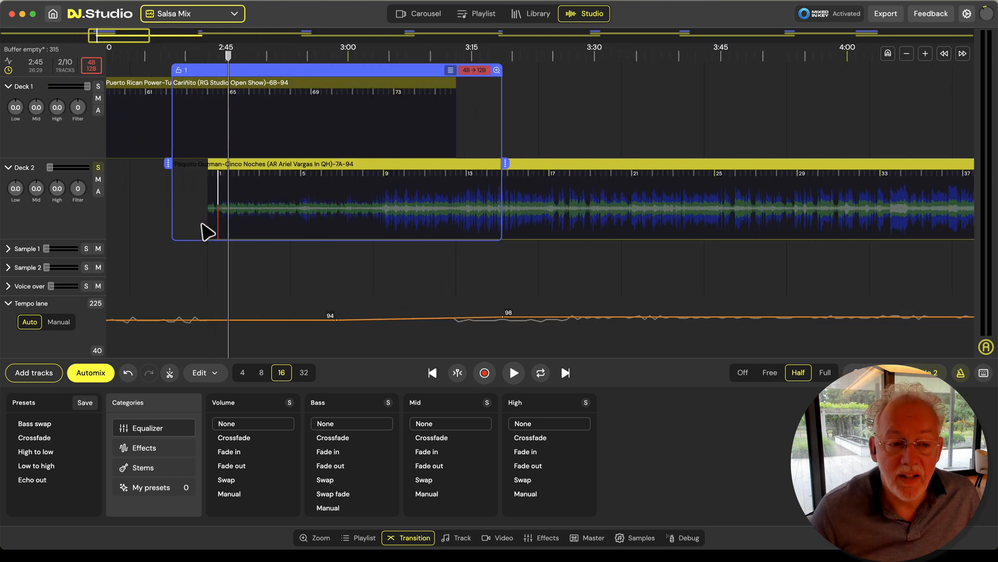
pyautogui.press('space')
pyautogui.scroll(5, 219, 234)
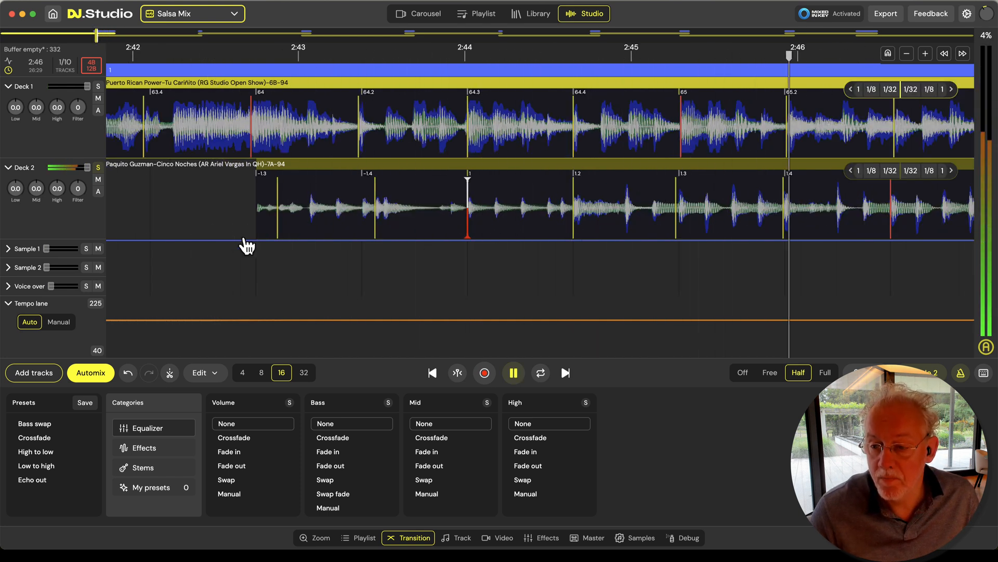
pyautogui.scroll(-2, 247, 246)
pyautogui.scroll(-2, 248, 246)
pyautogui.scroll(-2, 250, 246)
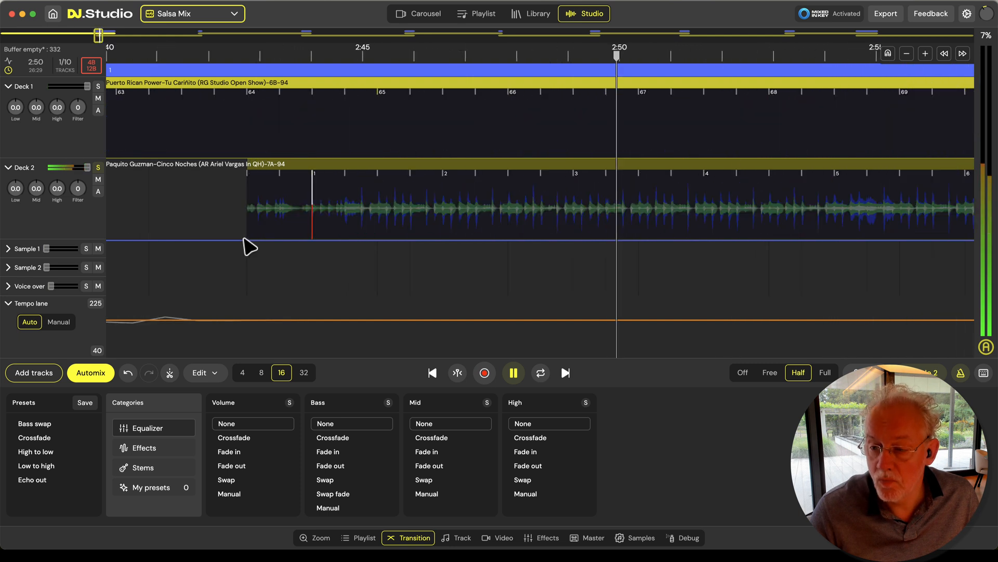
pyautogui.press('space')
pyautogui.click(505, 257)
pyautogui.press('space')
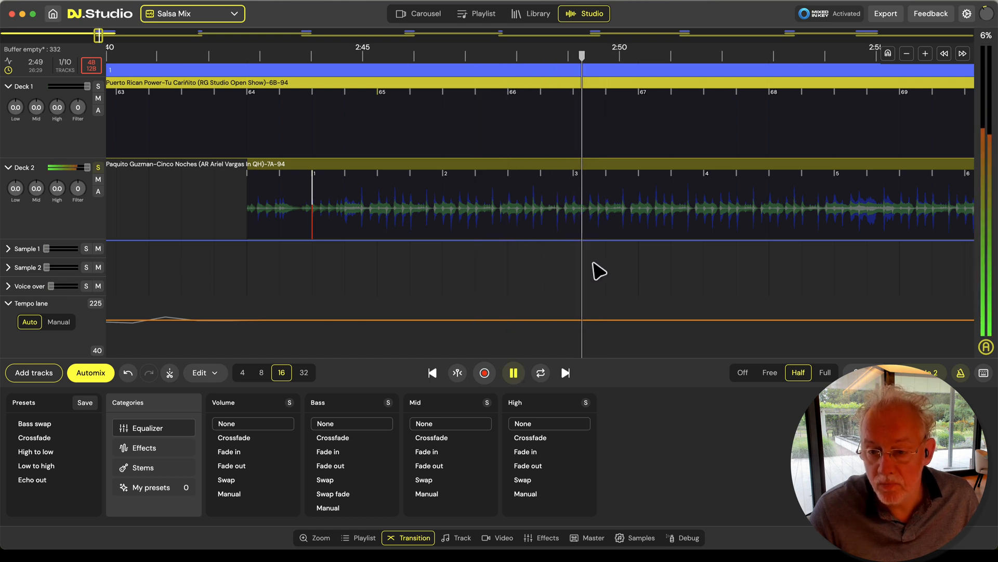
# Set the beat at marker 3.2 of Paquito Guzman-Cinco Noches, at about 2:50, as the track's first beat
pyautogui.click(608, 235)
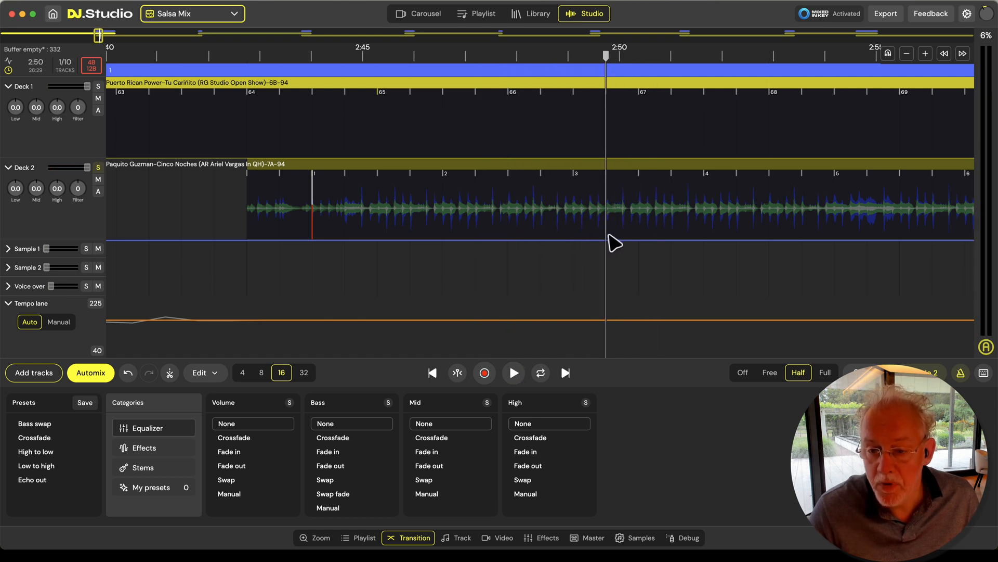
pyautogui.scroll(5, 613, 240)
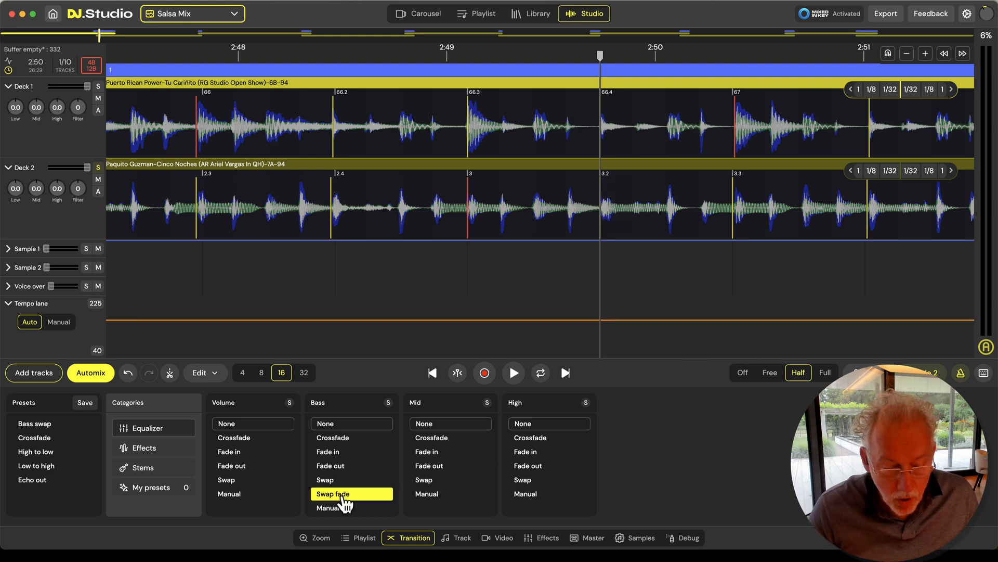
pyautogui.click(462, 538)
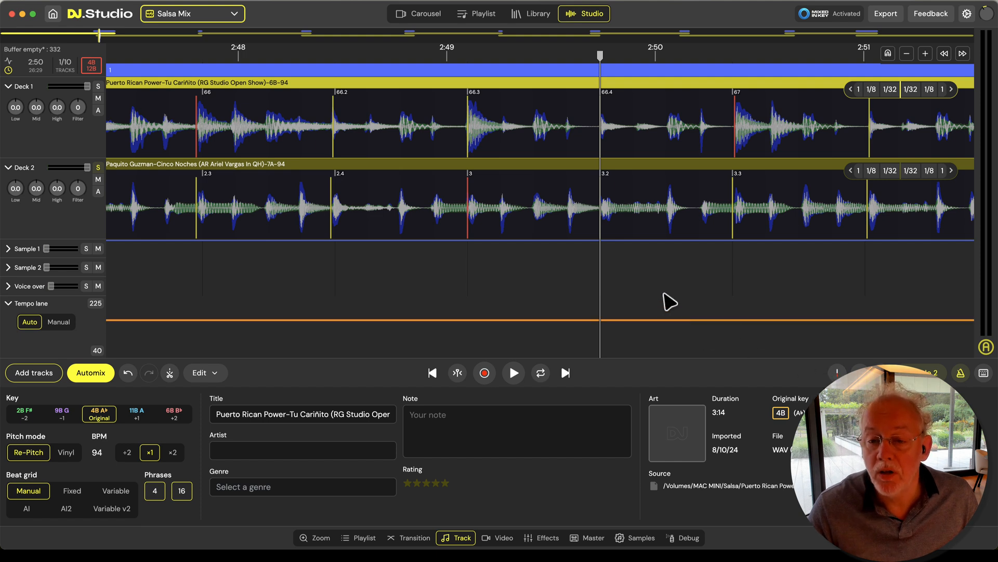
pyautogui.rightClick(603, 222)
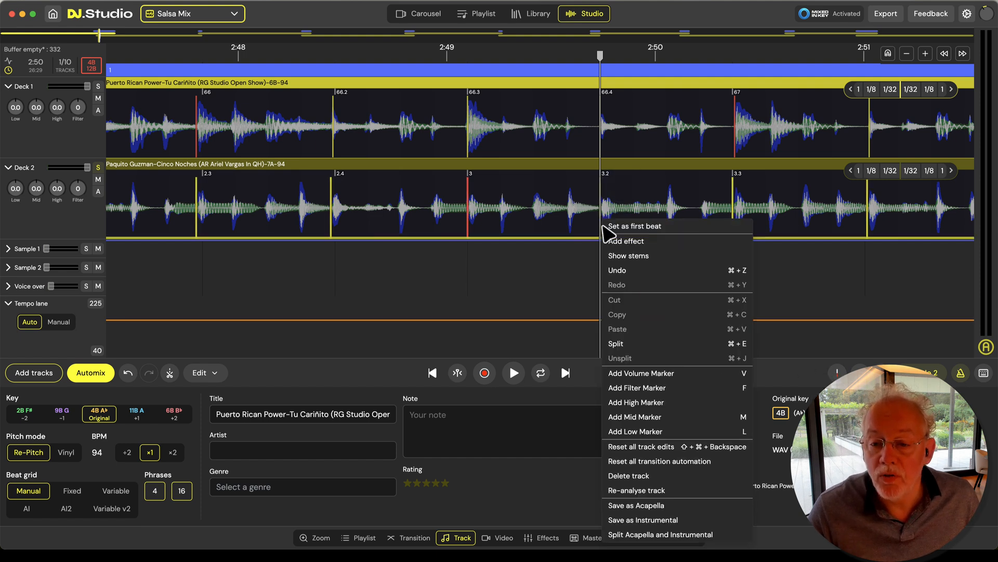
pyautogui.click(631, 229)
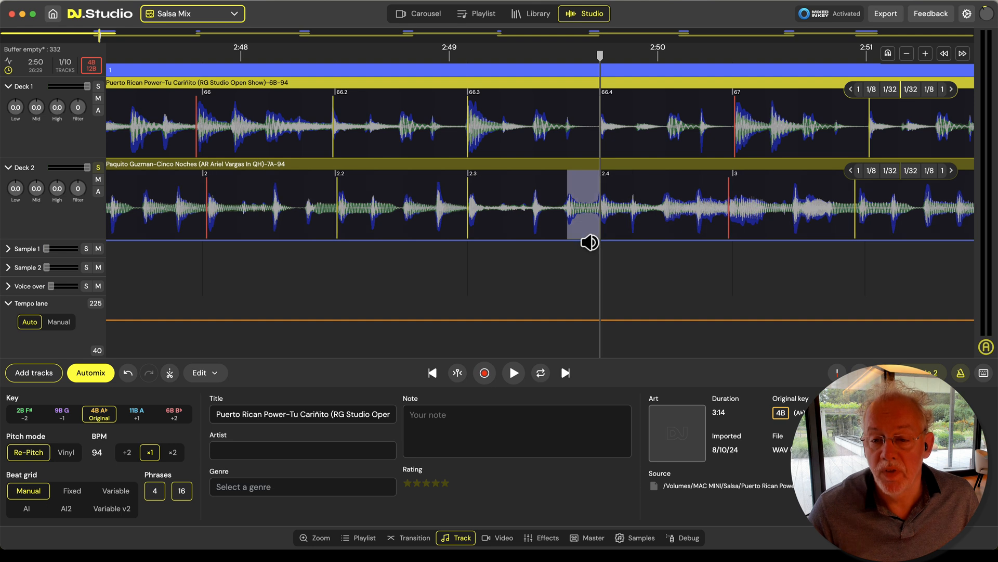
# Play Paquito Guzman-Cinco Noches around 3:20 and shift beat marker 15 about half a beat earlier against the waveform
pyautogui.press('space')
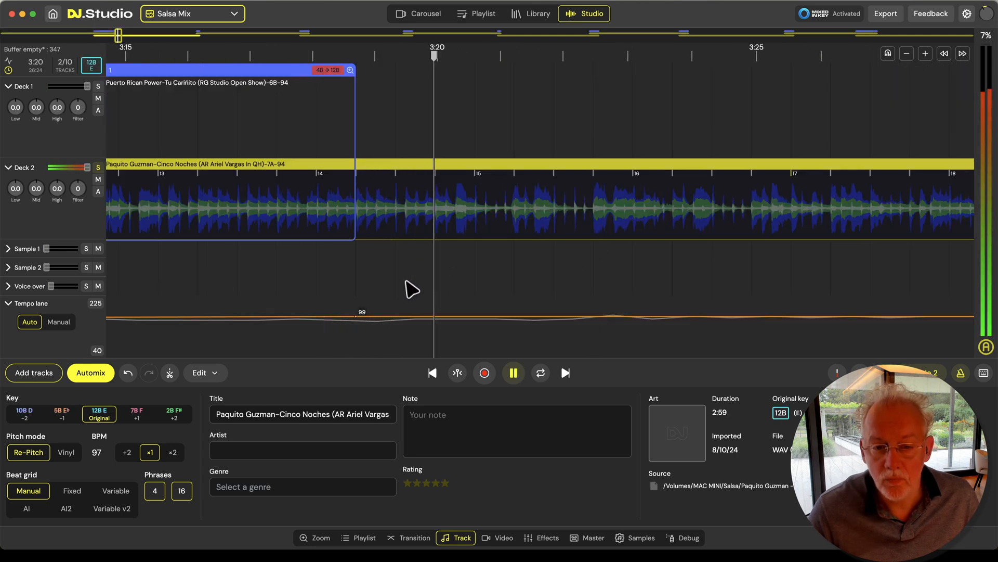
pyautogui.press('space')
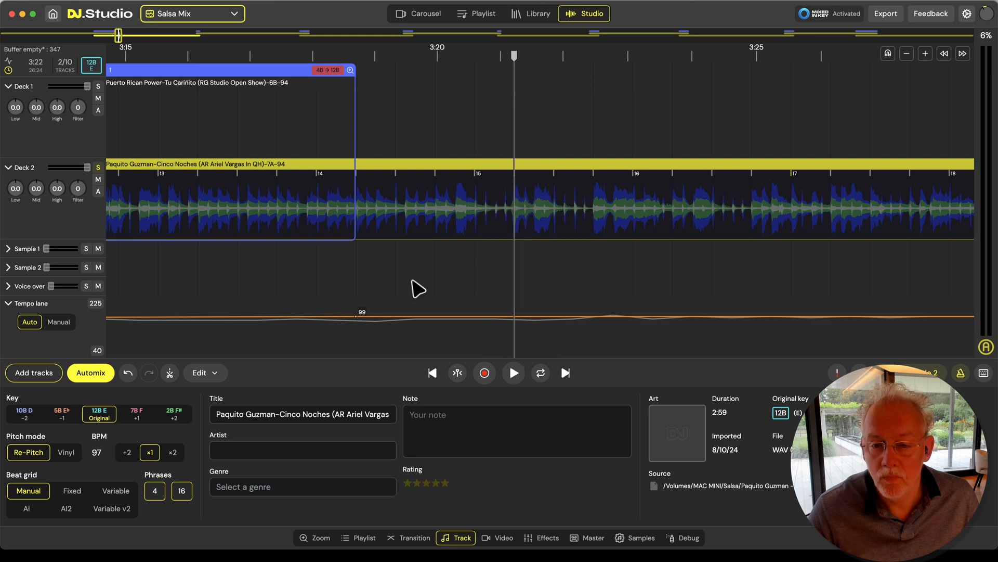
pyautogui.scroll(3, 470, 283)
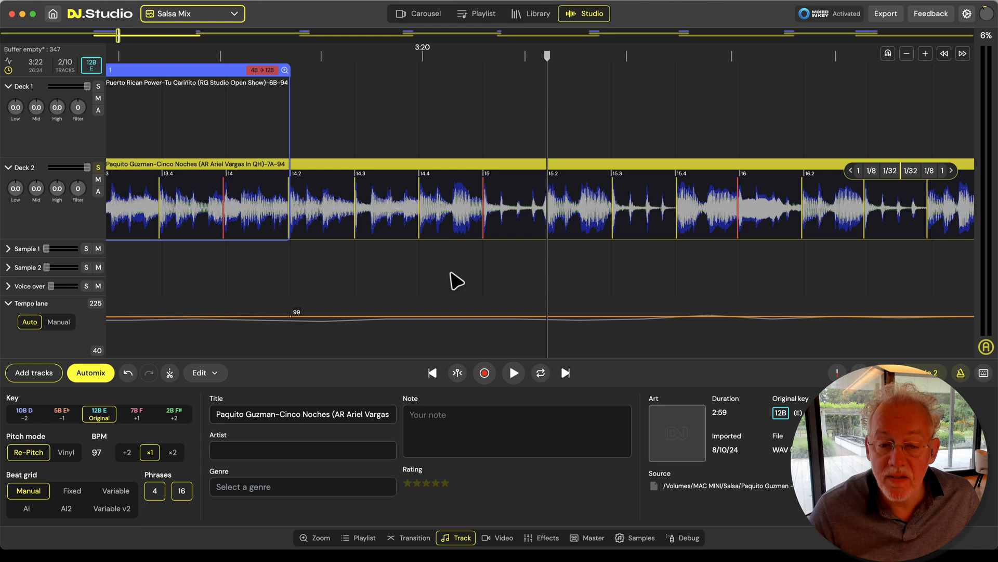
pyautogui.moveTo(484, 236); pyautogui.dragTo(448, 235)
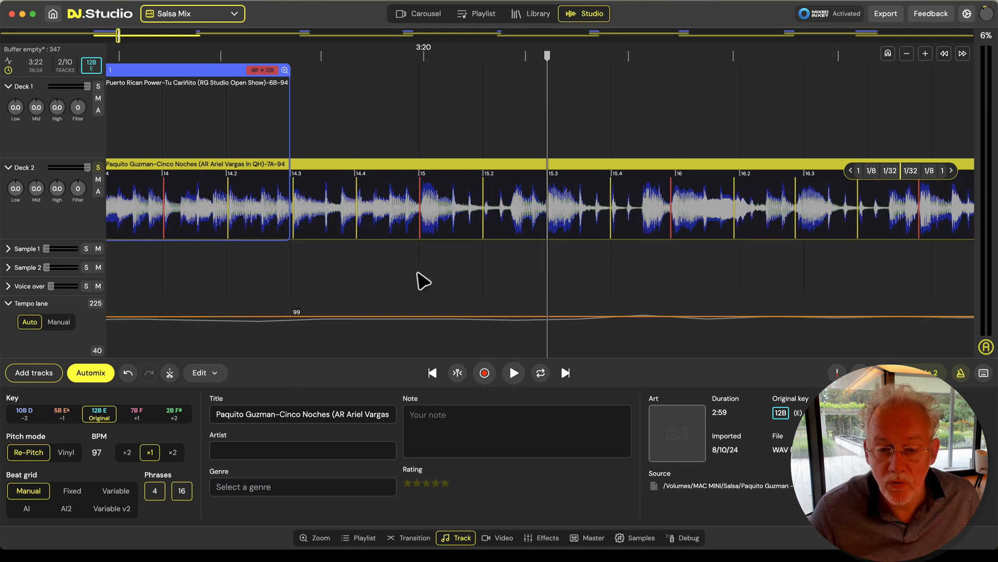
# Play bars 14 to 17 of Paquito Guzman-Cinco Noches with the metronome to check the shifted beat grid
pyautogui.scroll(-5, 399, 274)
pyautogui.click(349, 270)
pyautogui.press('space')
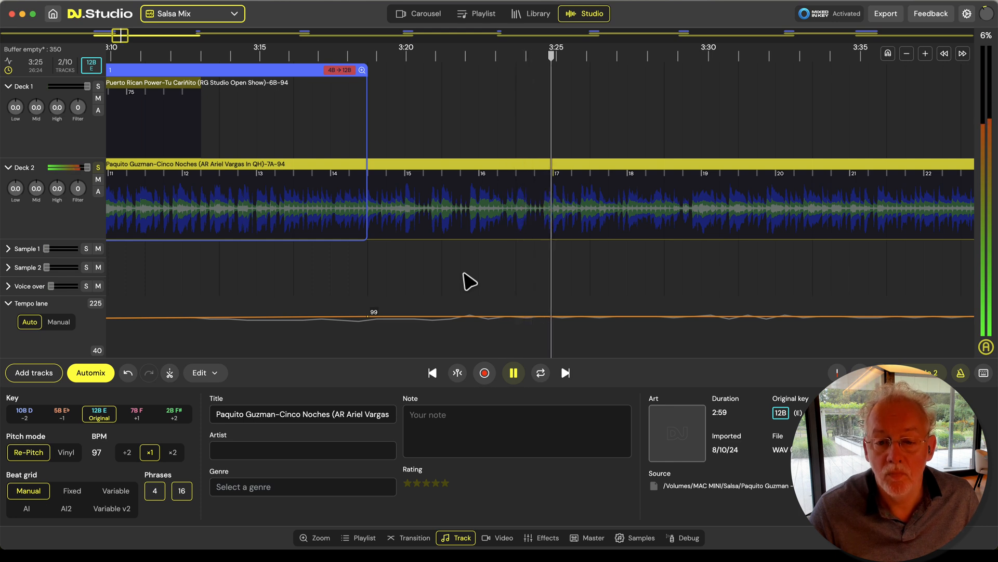
pyautogui.scroll(-3, 470, 281)
pyautogui.press('space')
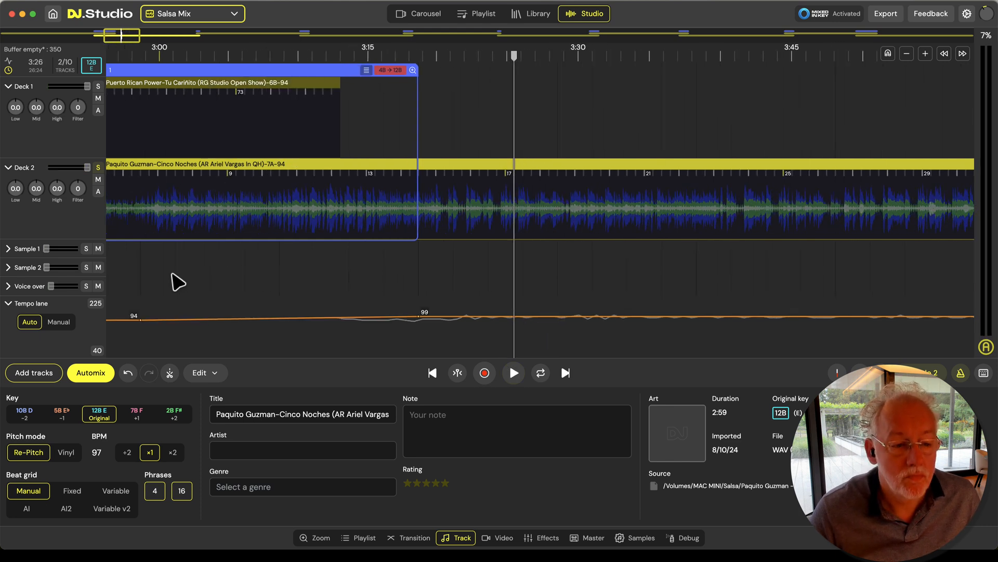
# Play Paquito Guzman-Cinco Noches from about 2:58 to check its earlier beats, and turn off Deck 2's solo
pyautogui.click(134, 263)
pyautogui.press('space')
pyautogui.moveTo(179, 269); pyautogui.dragTo(408, 261)
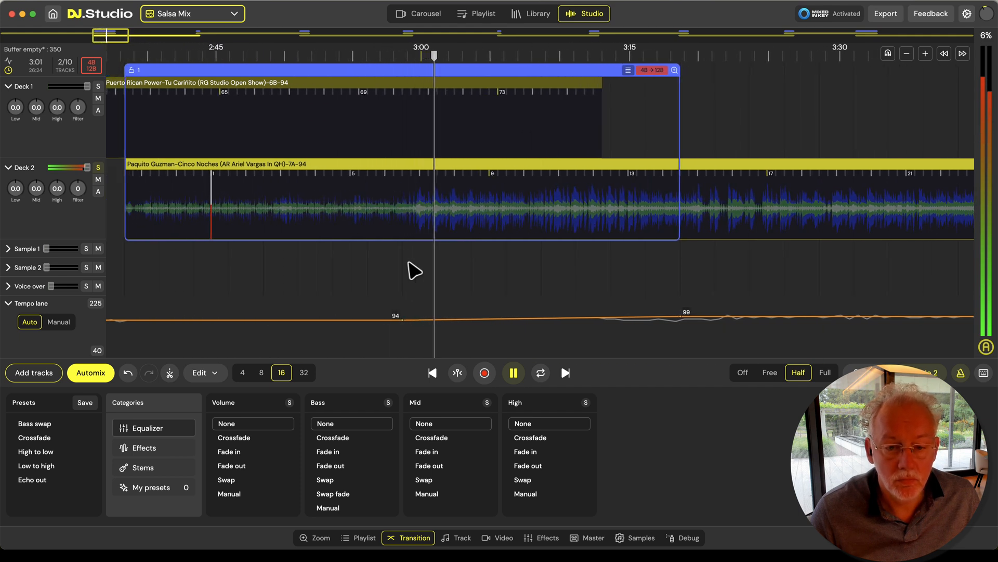
pyautogui.press('space')
pyautogui.scroll(-4, 316, 279)
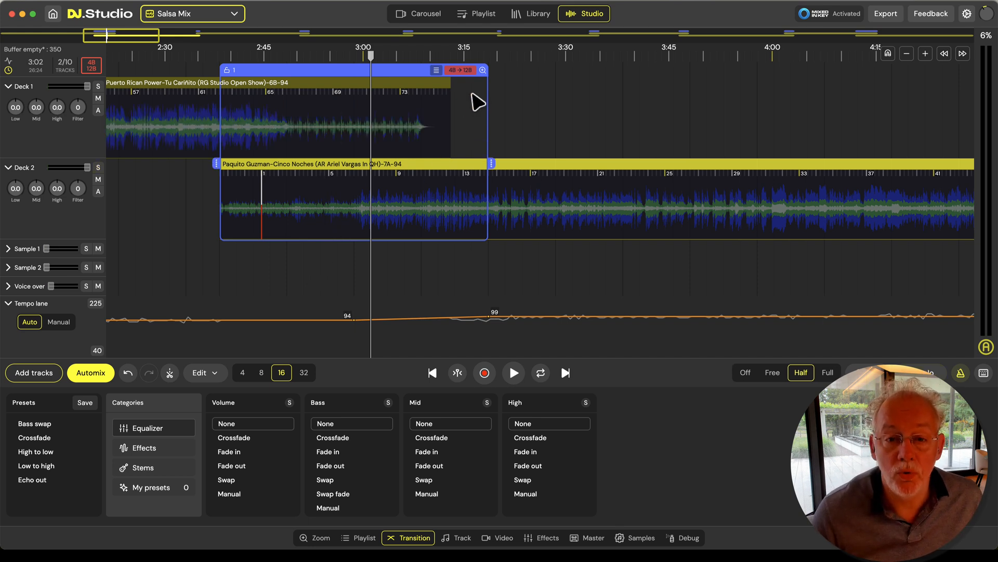
# Play transition 1 with both decks from about 2:37 to hear how the two tracks overlap
pyautogui.moveTo(316, 263); pyautogui.dragTo(419, 225)
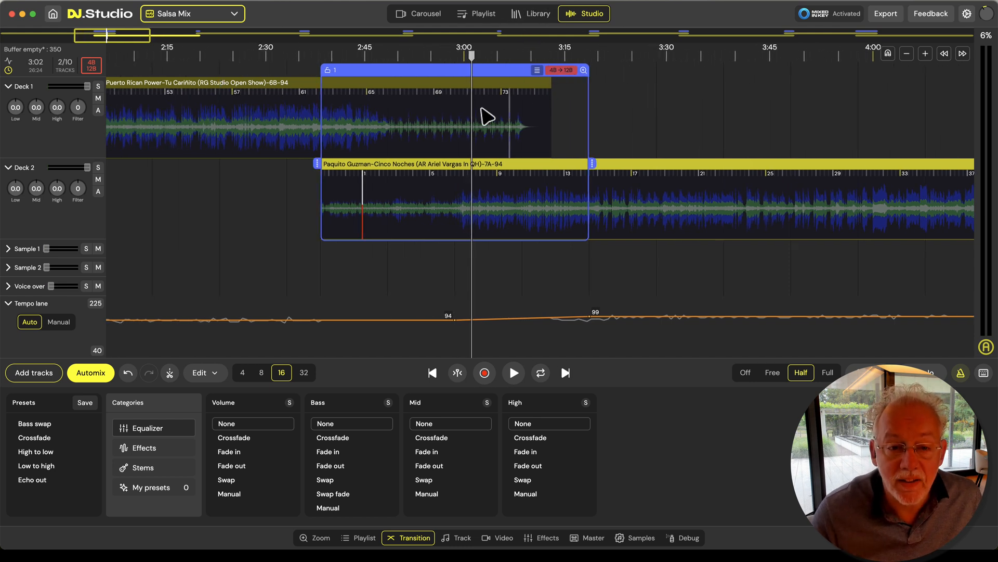
pyautogui.click(312, 145)
pyautogui.press('space')
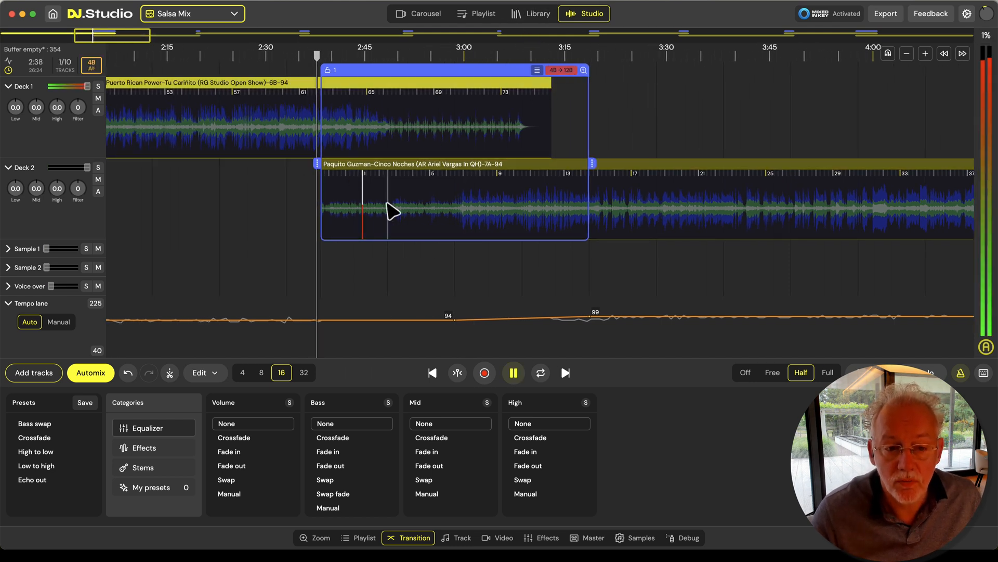
pyautogui.scroll(2, 379, 203)
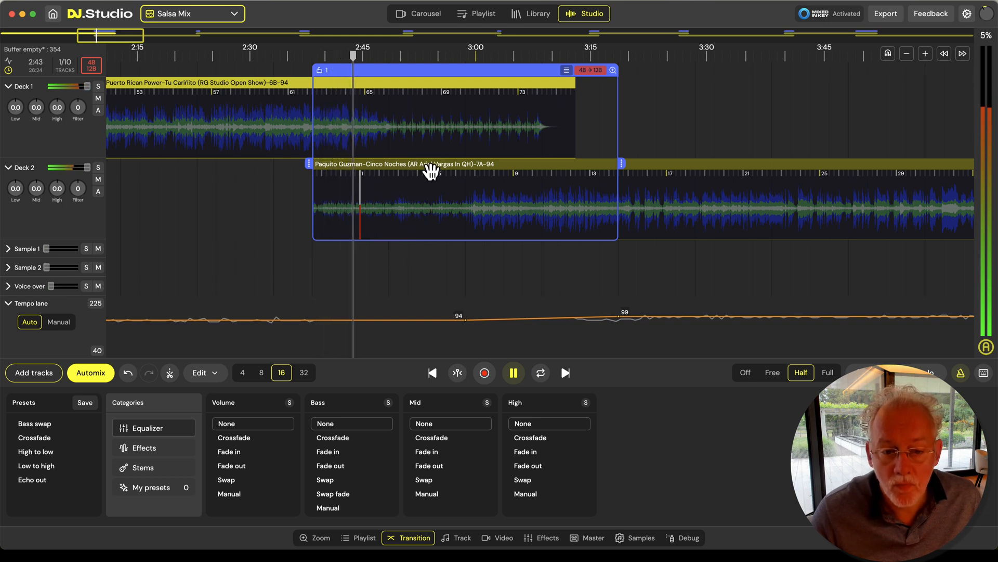
# Move Paquito Guzman-Cinco Noches earlier so its bar 5 sits near bar 65 of Deck 1's track, and compare the decks using solo
pyautogui.moveTo(484, 172); pyautogui.dragTo(418, 180)
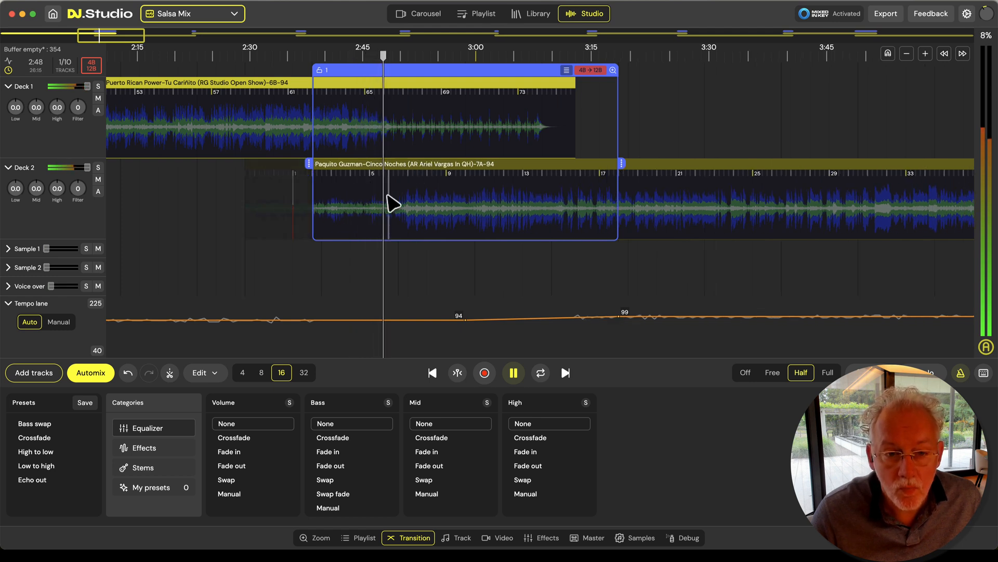
pyautogui.scroll(5, 400, 210)
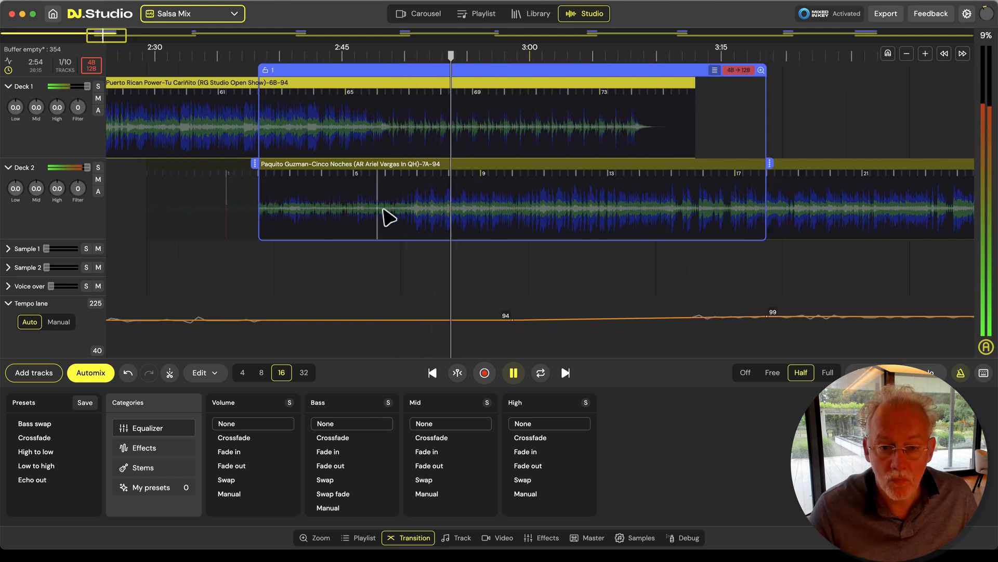
pyautogui.press('s')
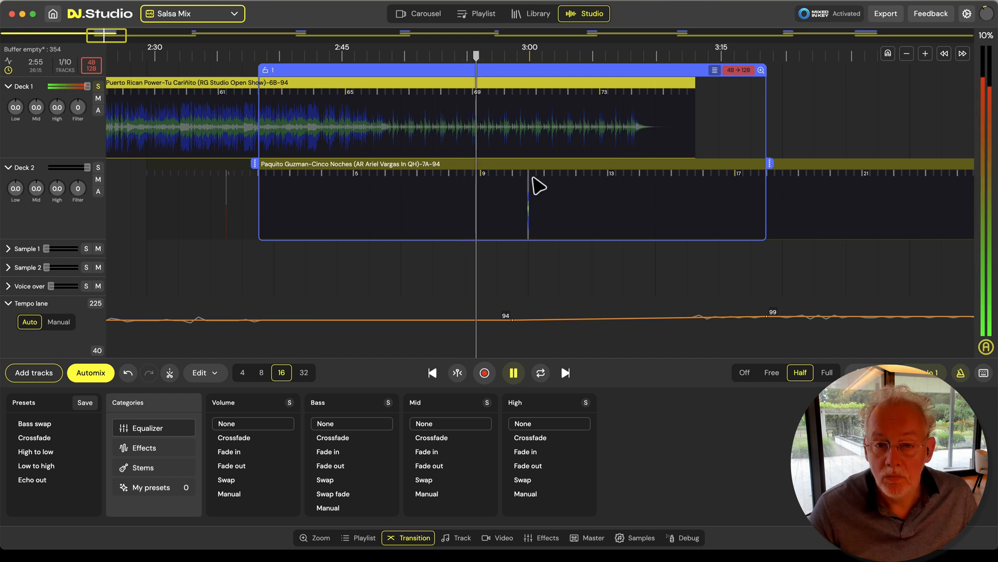
pyautogui.press('s')
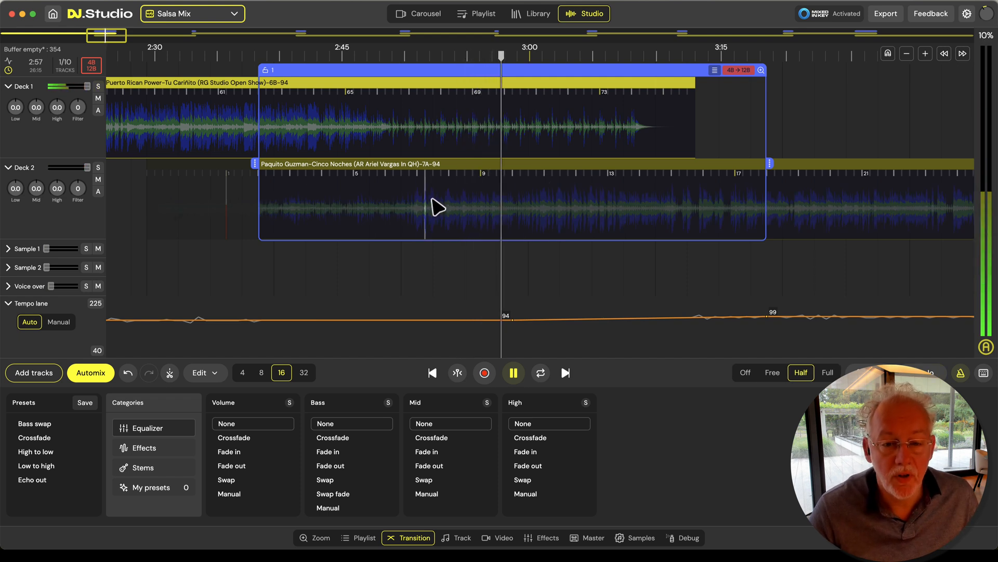
pyautogui.click(433, 201)
pyautogui.click(435, 207)
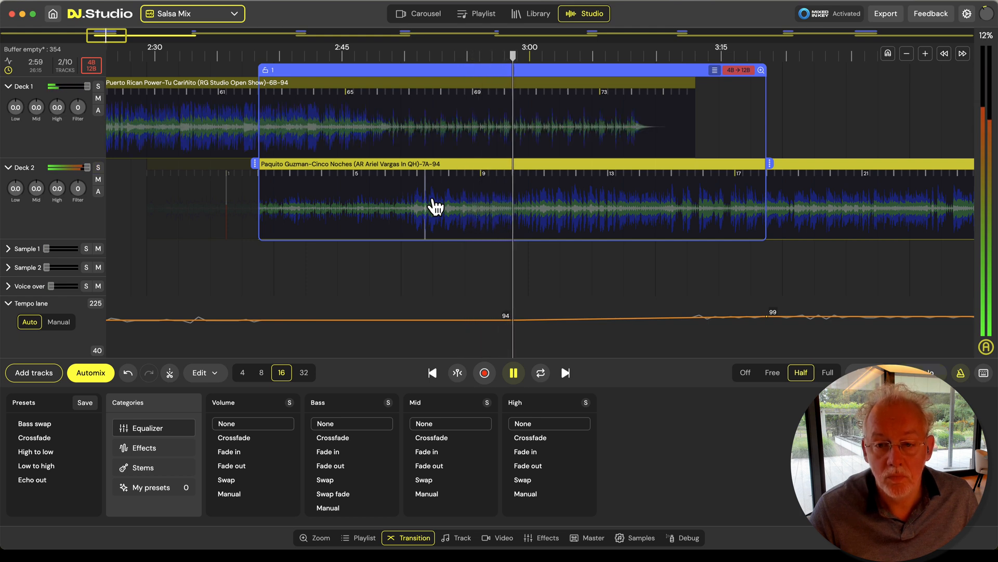
pyautogui.scroll(-5, 432, 200)
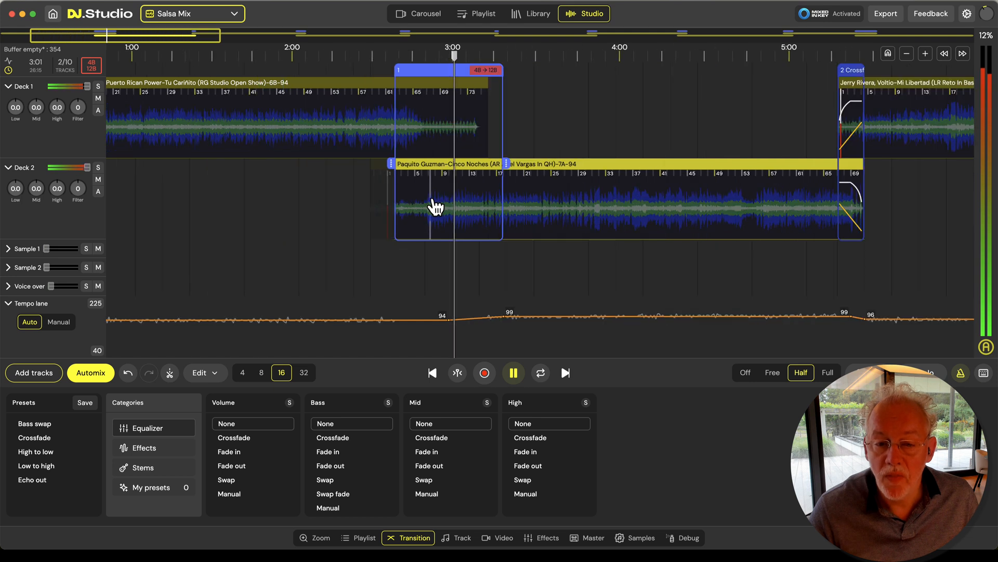
# Stop playback and set both volume and bass to None for transition 2, from Paquito Guzman to Jerry Rivera
pyautogui.moveTo(717, 268); pyautogui.dragTo(481, 271)
pyautogui.press('space')
pyautogui.moveTo(659, 256); pyautogui.dragTo(563, 261)
pyautogui.doubleClick(532, 74)
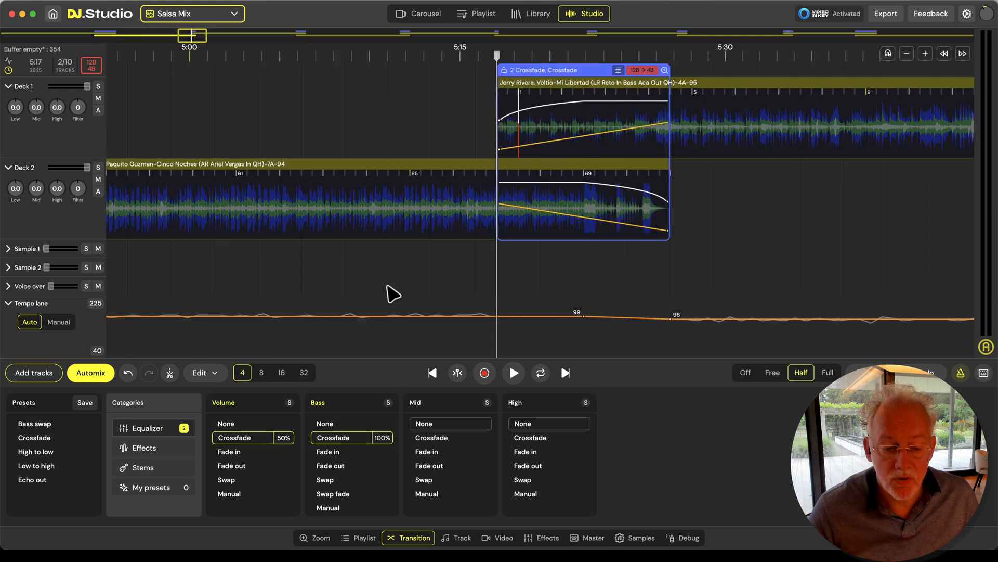
pyautogui.click(275, 424)
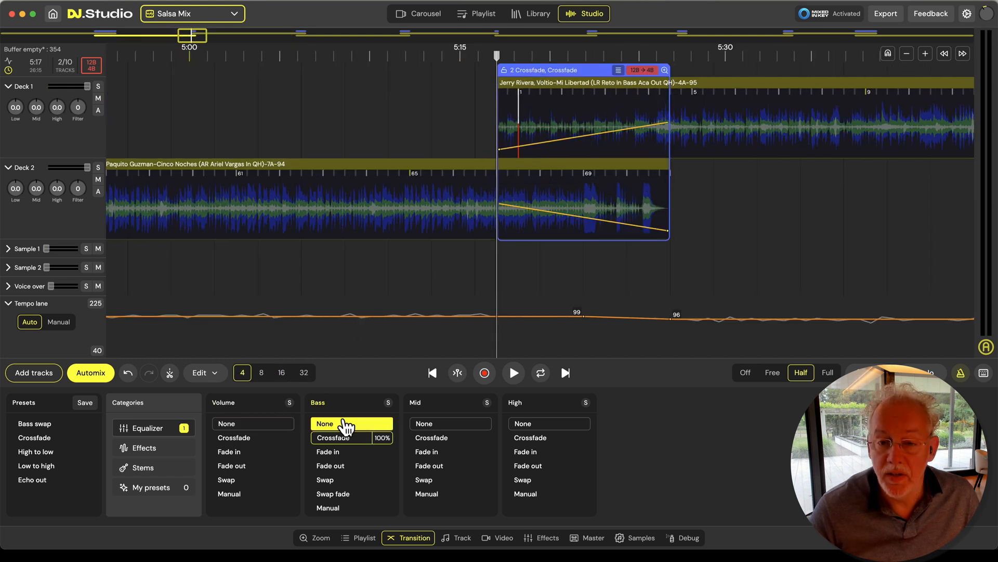
pyautogui.click(346, 423)
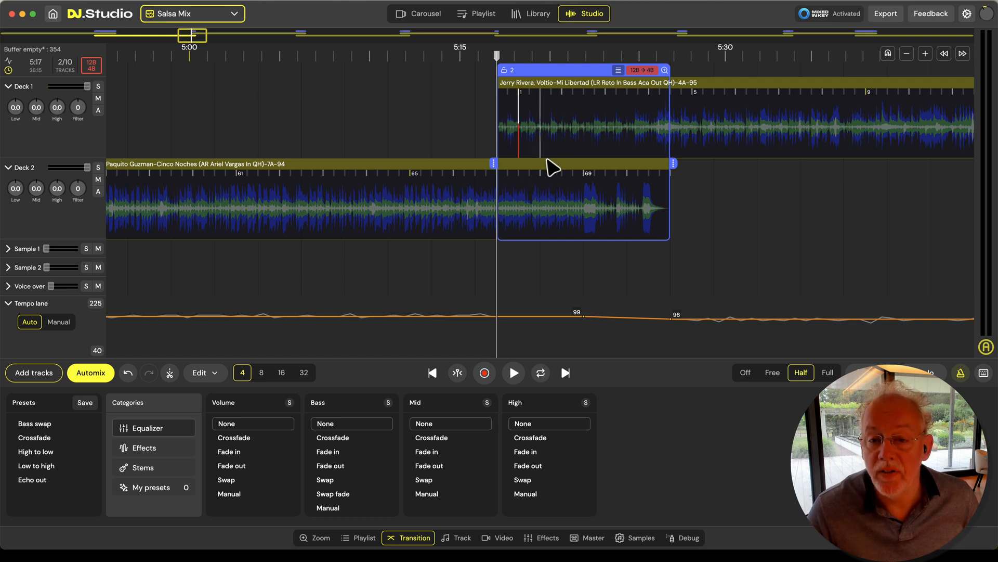
# Play transition 2 from about 5:20 and solo Deck 1 to check the opening beats of Jerry Rivera, Voltio-Mi Libertad
pyautogui.moveTo(676, 258); pyautogui.dragTo(593, 263)
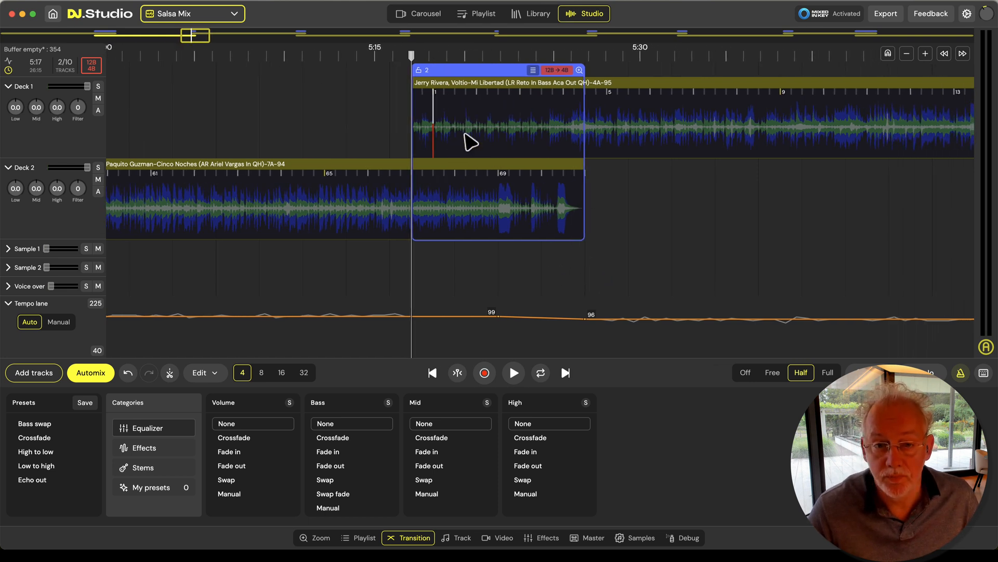
pyautogui.click(465, 136)
pyautogui.scroll(5, 470, 143)
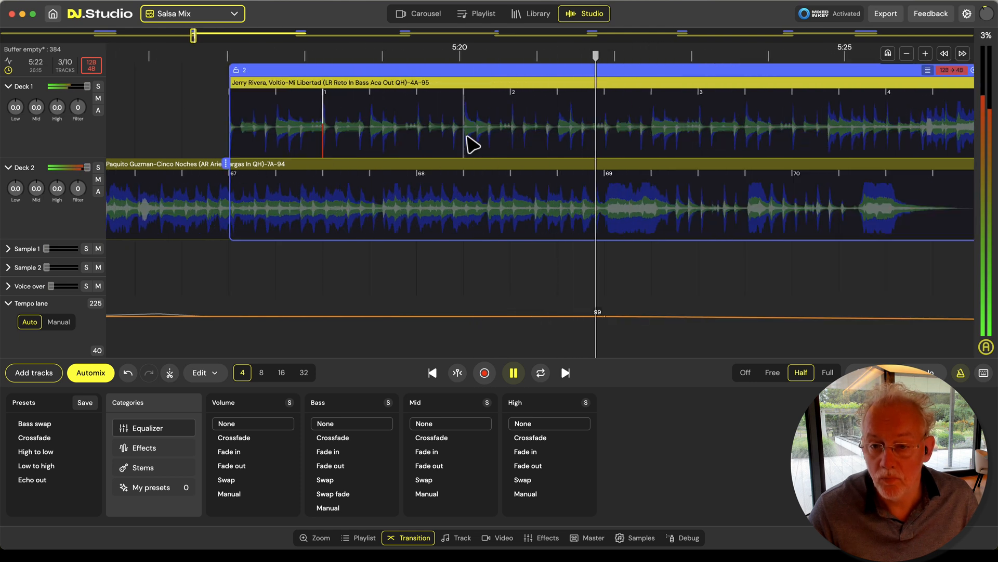
pyautogui.scroll(-1, 469, 140)
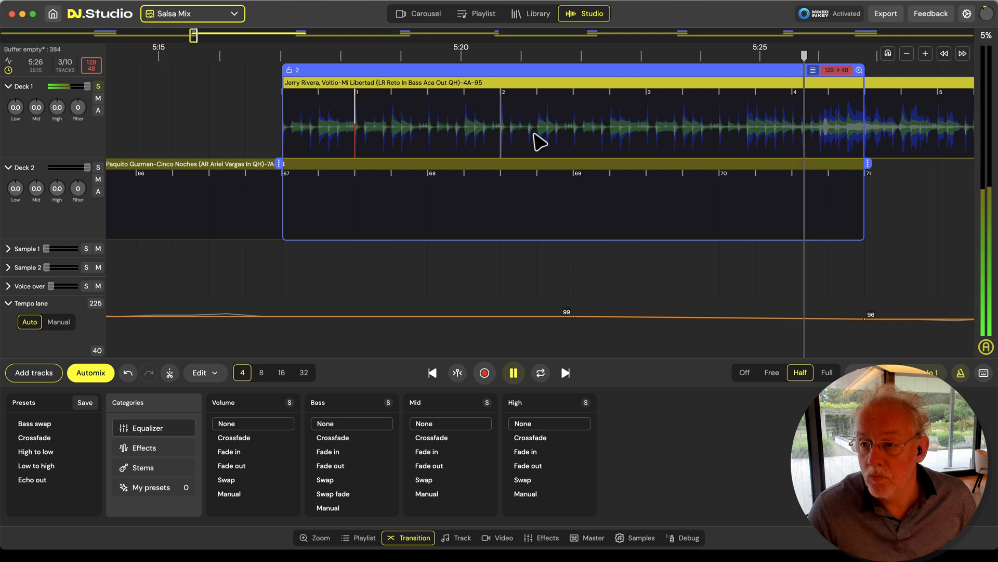
# Stop playback and set the first beat of Jerry Rivera, Voltio-Mi Libertad at its beat 4.2
pyautogui.press('space')
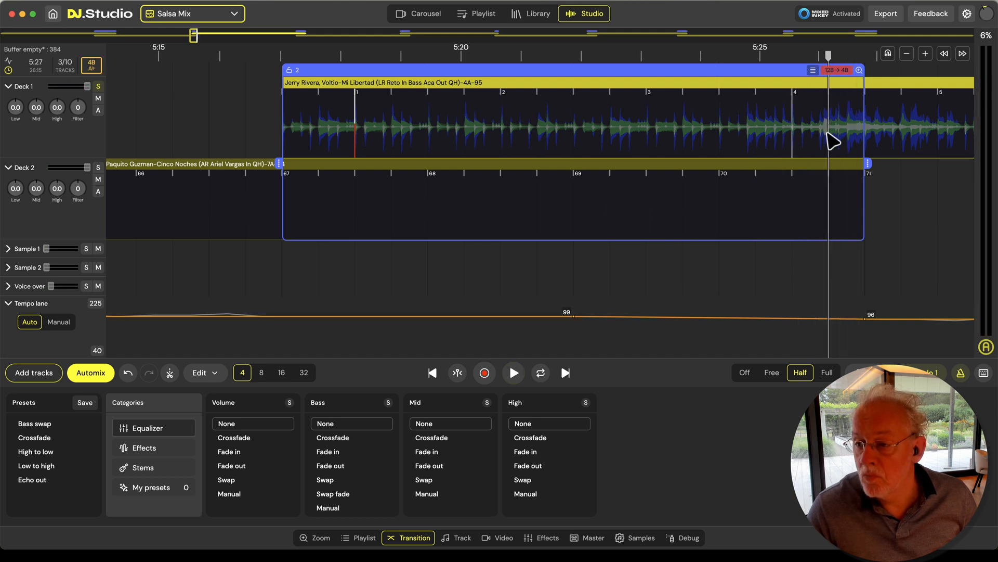
pyautogui.scroll(2, 832, 143)
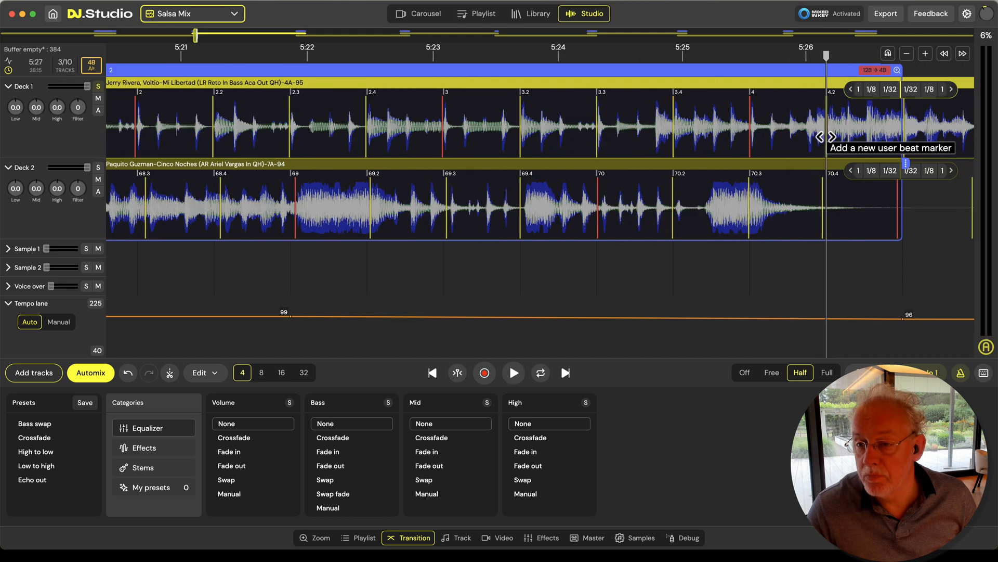
pyautogui.rightClick(834, 143)
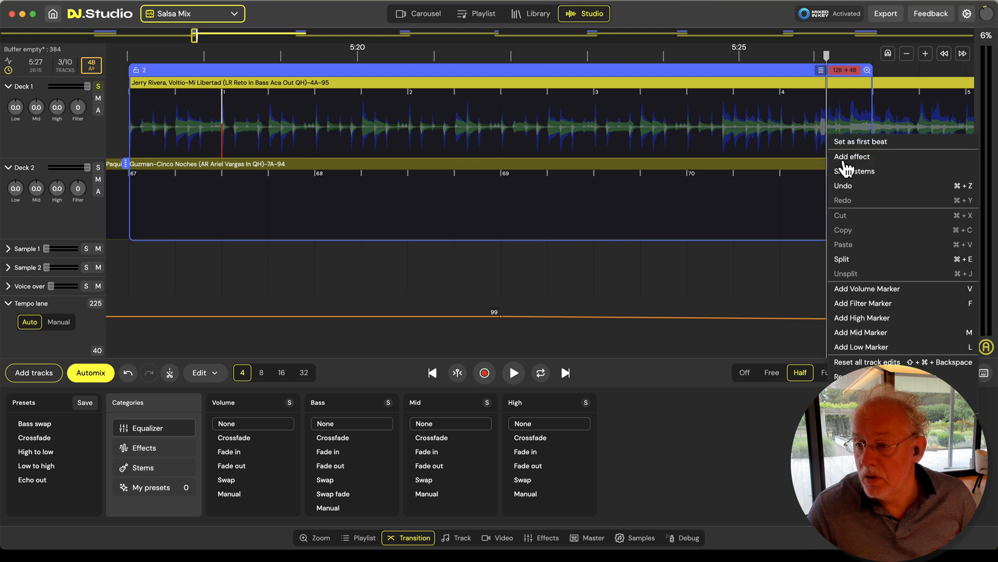
pyautogui.click(849, 142)
# Play Deck 1 solo across its new first beat and past the end of transition 2 to check the bars against the metronome
pyautogui.click(199, 268)
pyautogui.press('Left')
pyautogui.press('space')
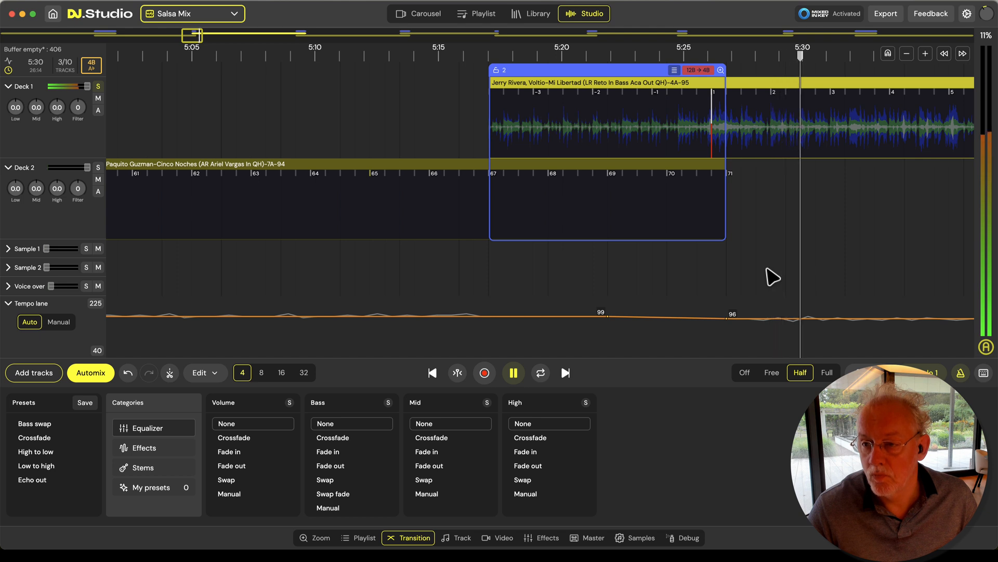
pyautogui.moveTo(767, 269); pyautogui.dragTo(405, 275)
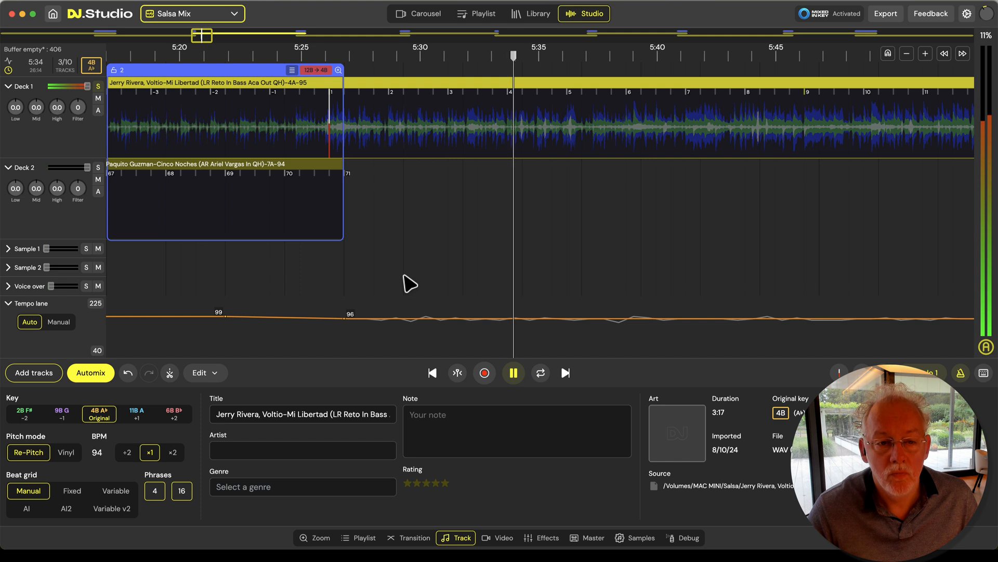
pyautogui.scroll(-5, 410, 283)
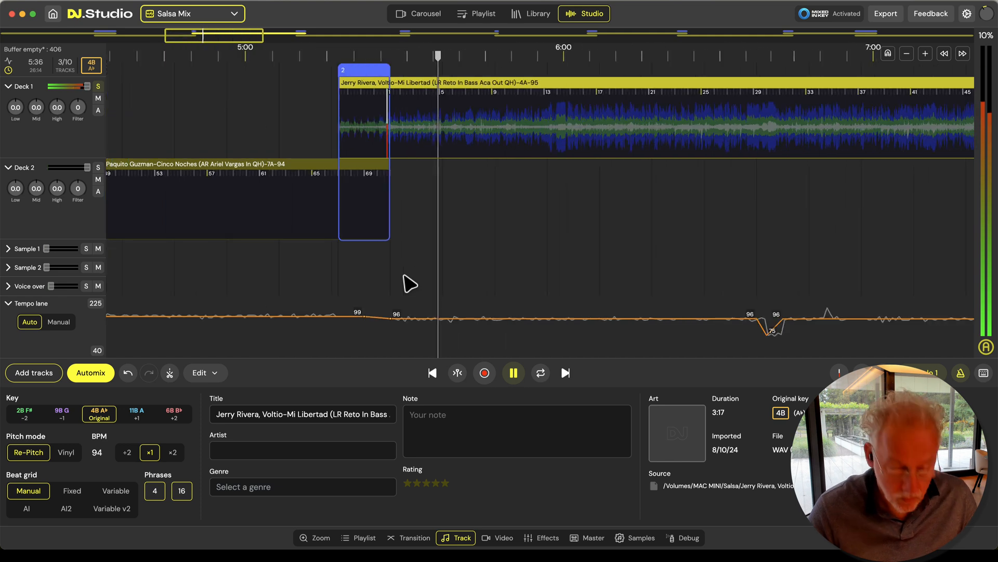
pyautogui.press('space')
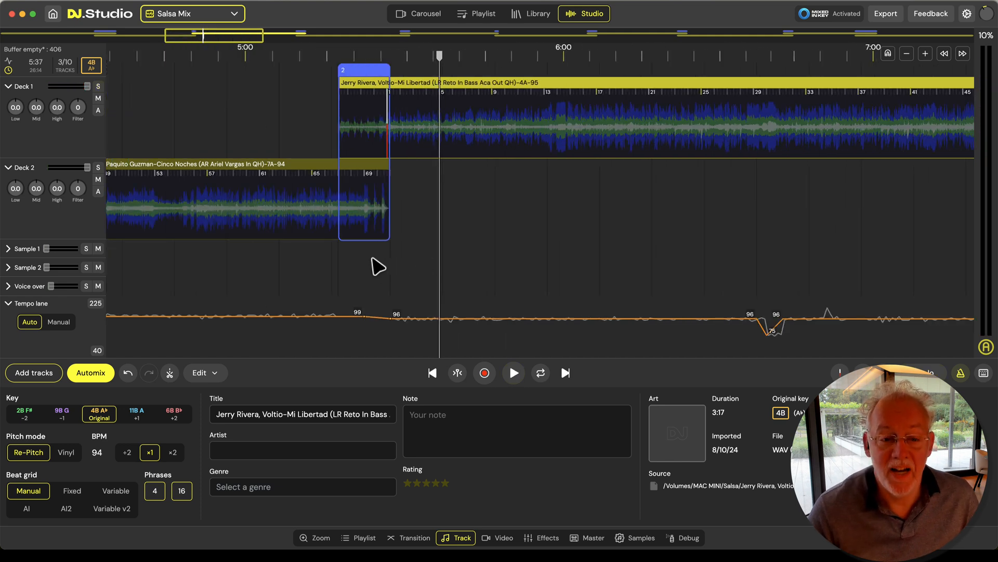
# Play transition 2 with both decks from about 5:20 and compare their beats closely around 5:22
pyautogui.scroll(3, 367, 263)
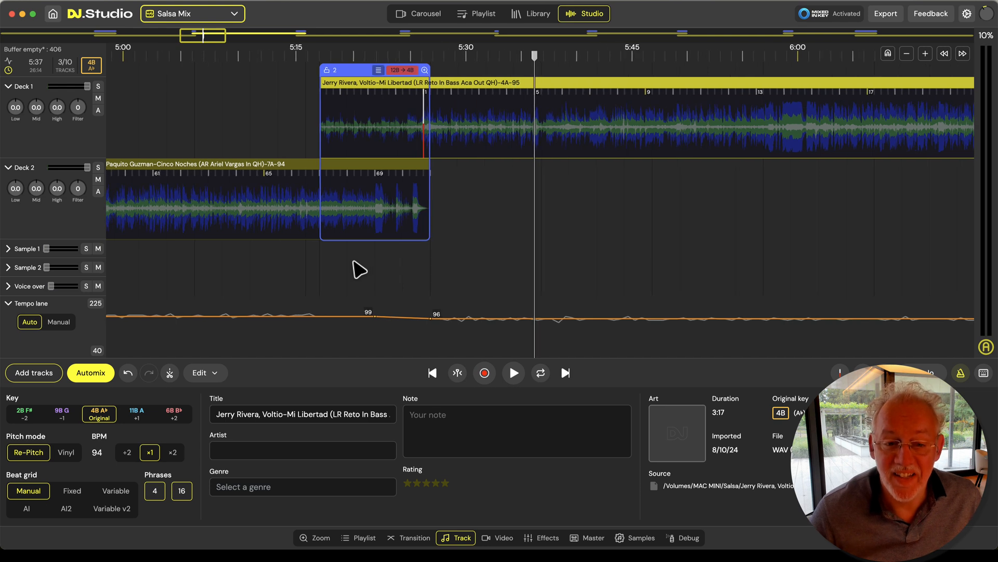
pyautogui.click(355, 261)
pyautogui.press('space')
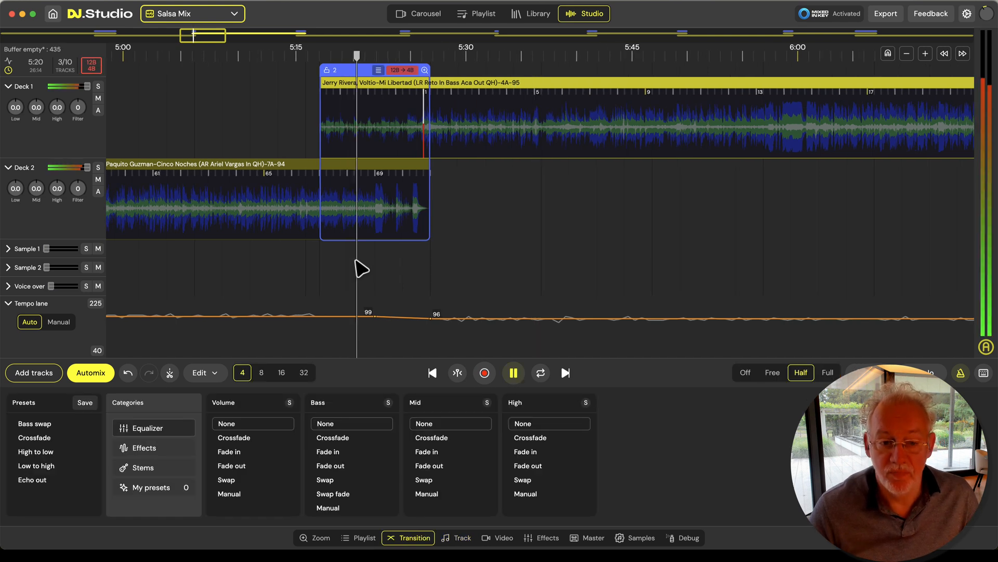
pyautogui.scroll(10, 375, 266)
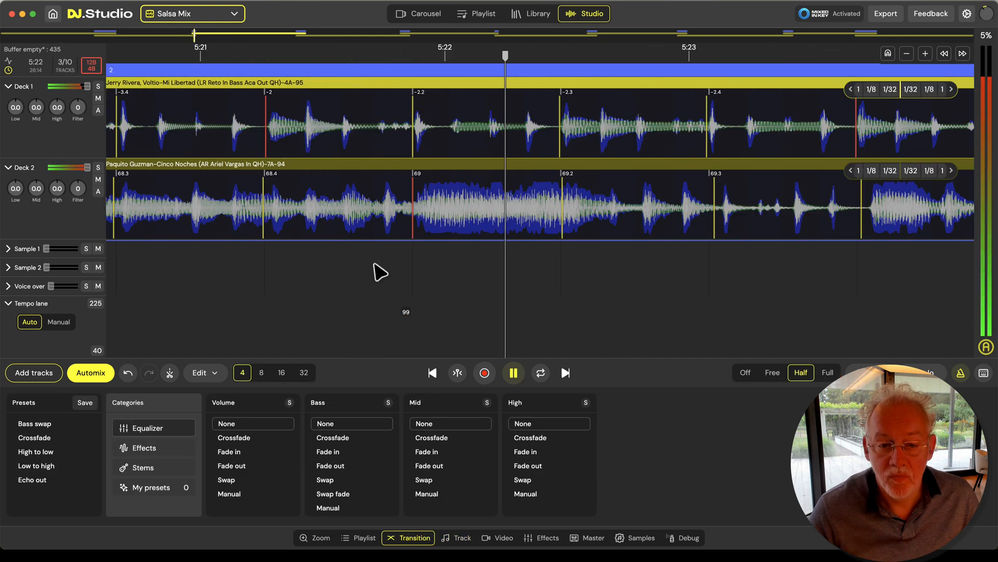
pyautogui.press('space')
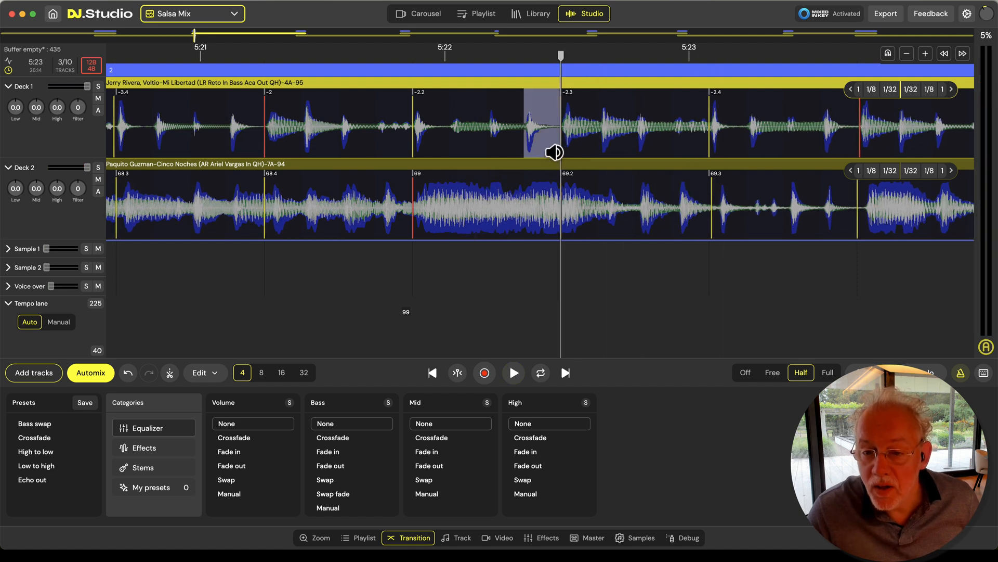
pyautogui.moveTo(557, 154); pyautogui.dragTo(560, 157)
pyautogui.press('space')
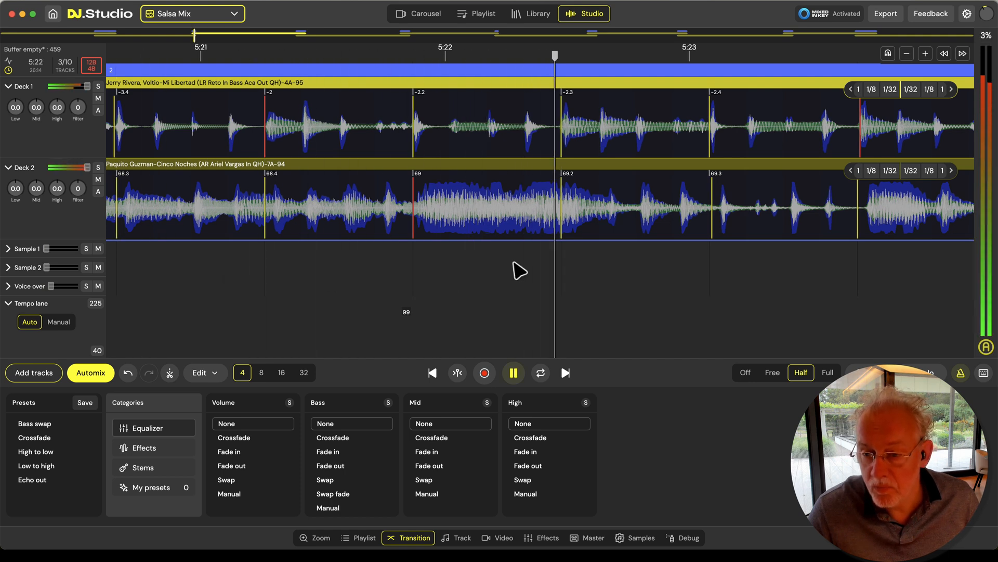
pyautogui.scroll(-10, 515, 262)
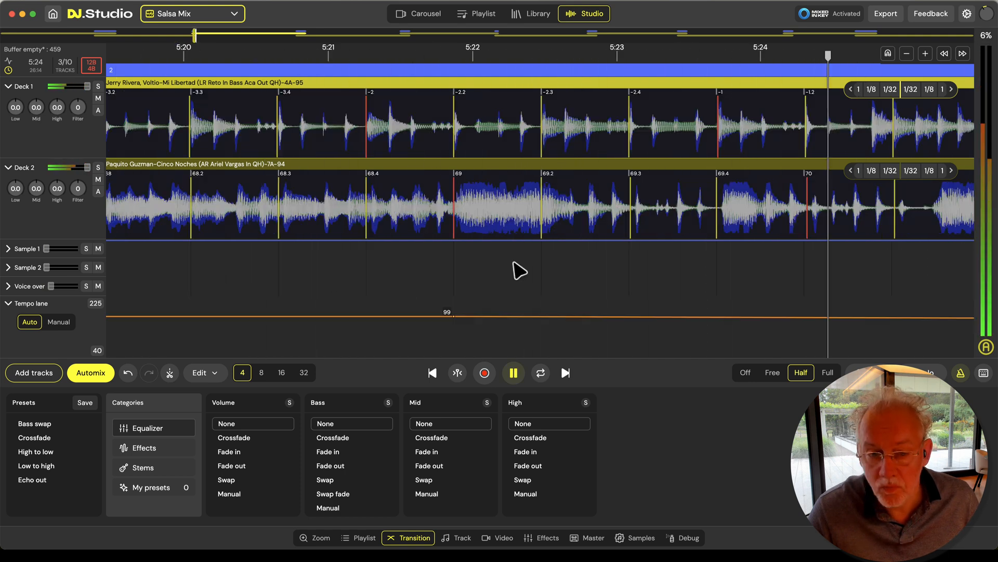
pyautogui.press('space')
# Replay transition 2 from before its start at about 5:17 until past its end to check how both tracks blend
pyautogui.scroll(10, 350, 252)
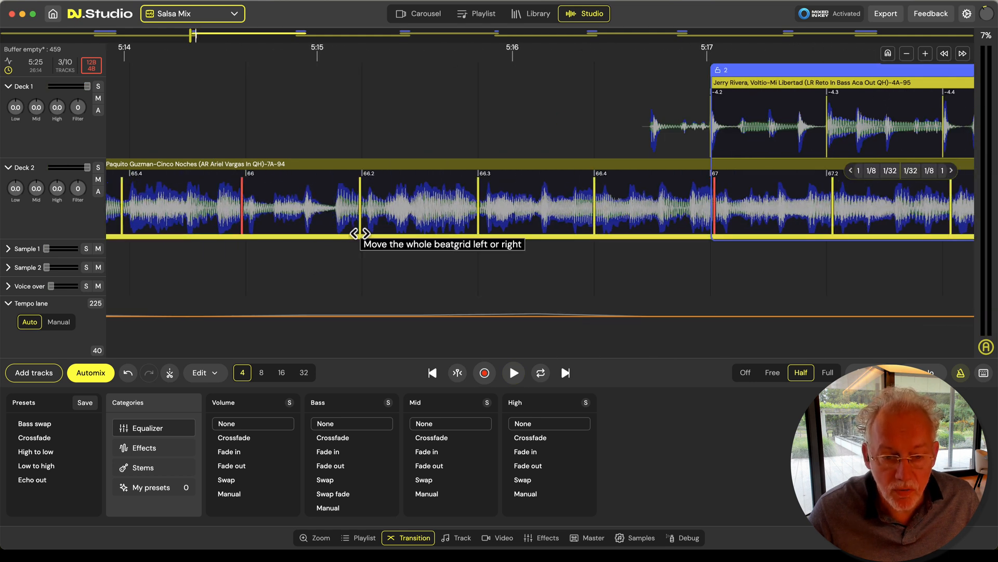
pyautogui.moveTo(360, 234); pyautogui.dragTo(337, 243)
pyautogui.press('space')
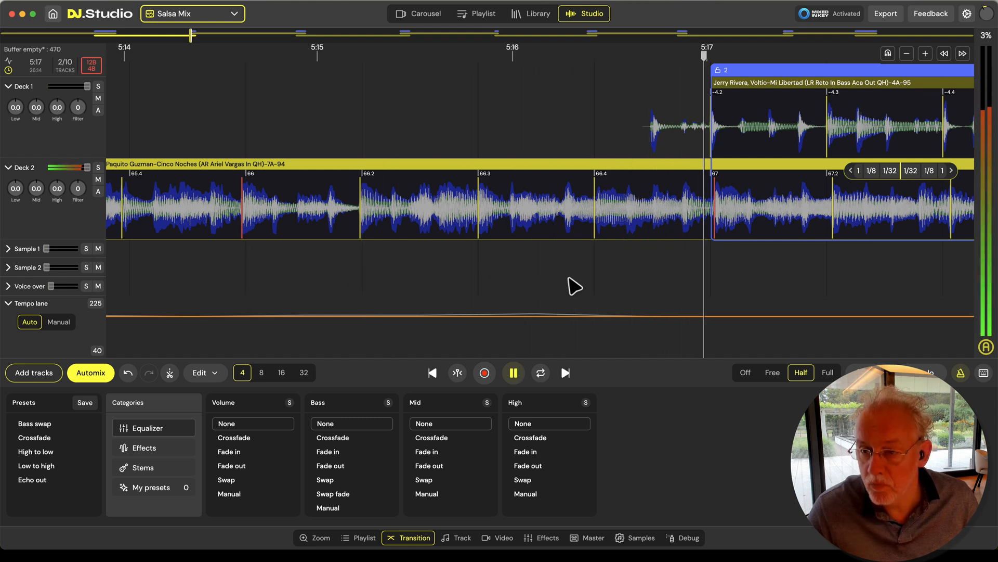
pyautogui.scroll(-5, 570, 279)
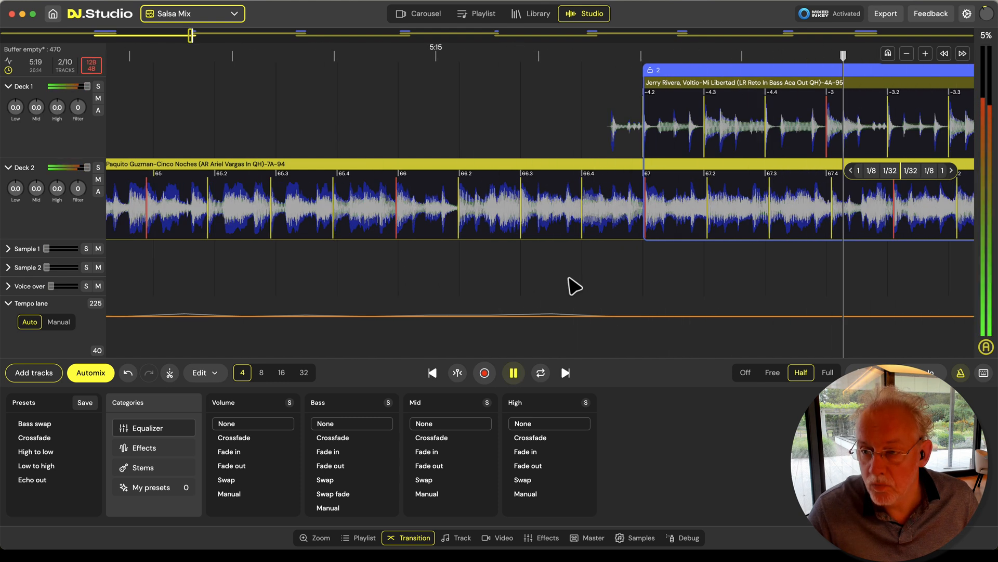
pyautogui.moveTo(685, 279); pyautogui.dragTo(364, 280)
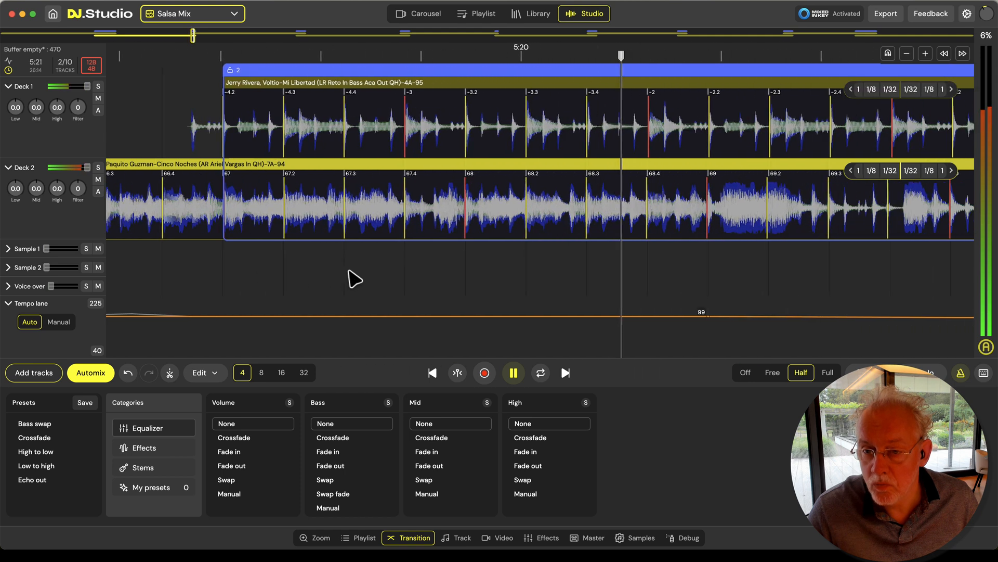
pyautogui.scroll(-5, 381, 267)
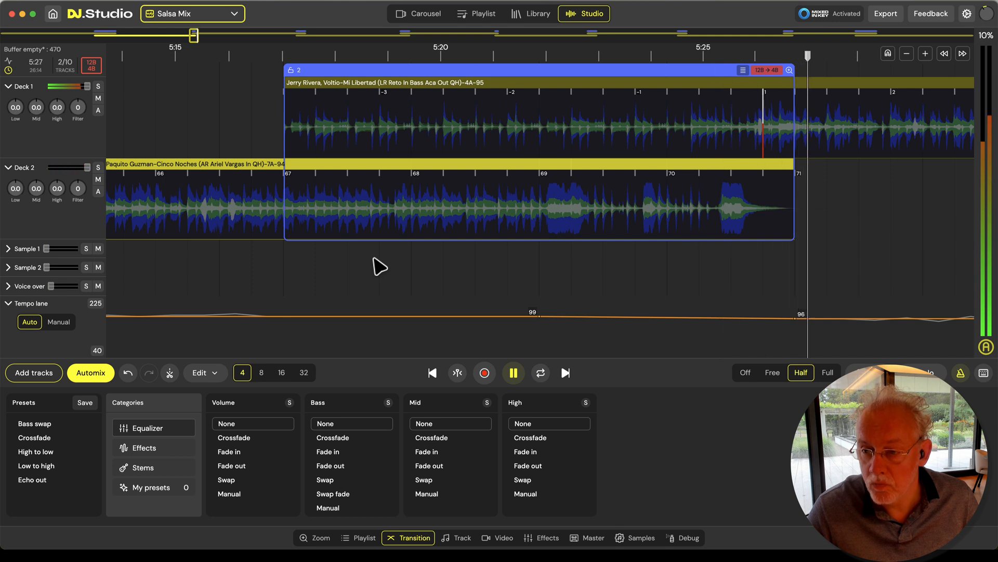
pyautogui.scroll(-2, 380, 266)
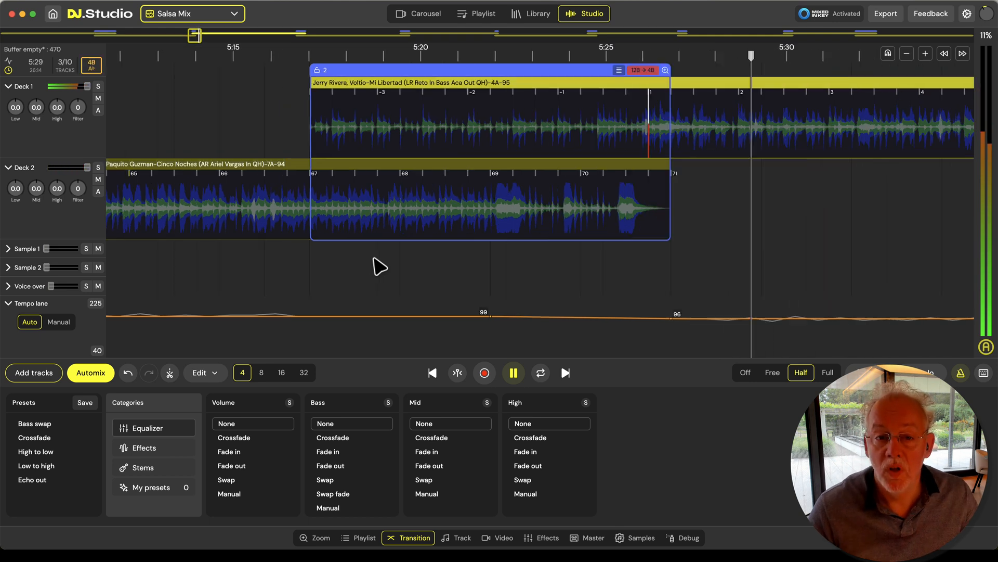
pyautogui.scroll(-6, 374, 265)
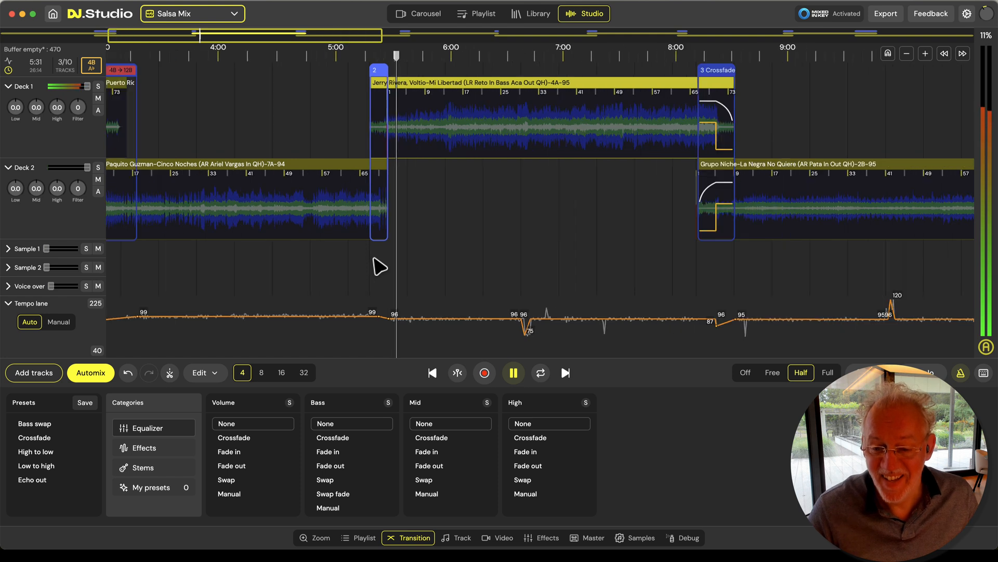
pyautogui.press('space')
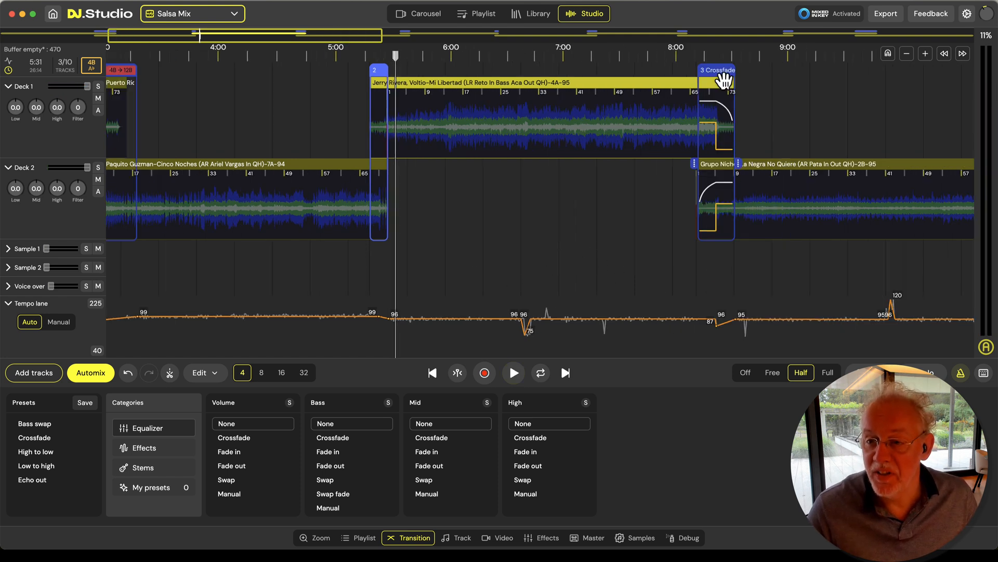
# Set both volume and bass to None for transition 3, from Jerry Rivera to Grupo Niche
pyautogui.click(724, 80)
pyautogui.click(286, 425)
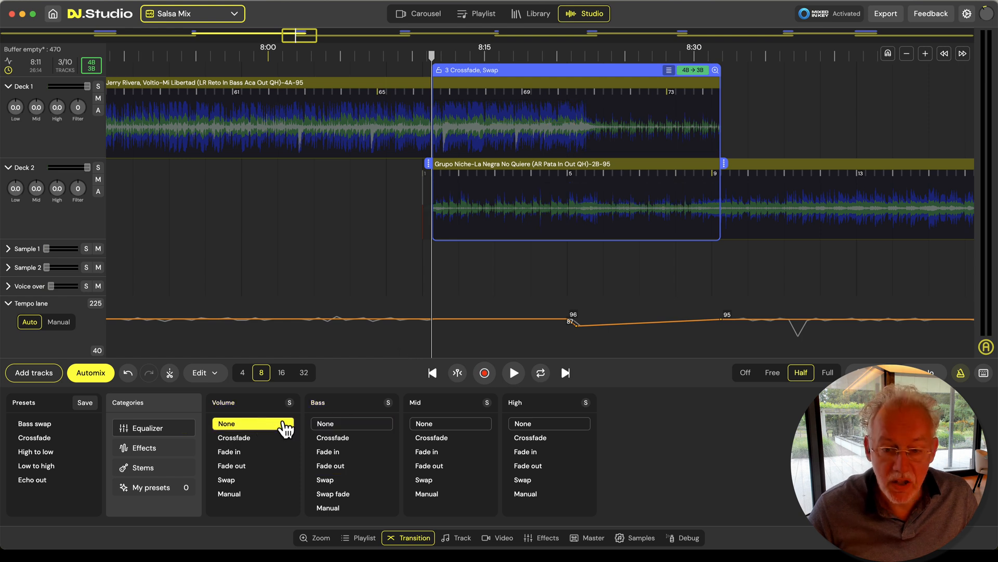
pyautogui.scroll(5, 522, 258)
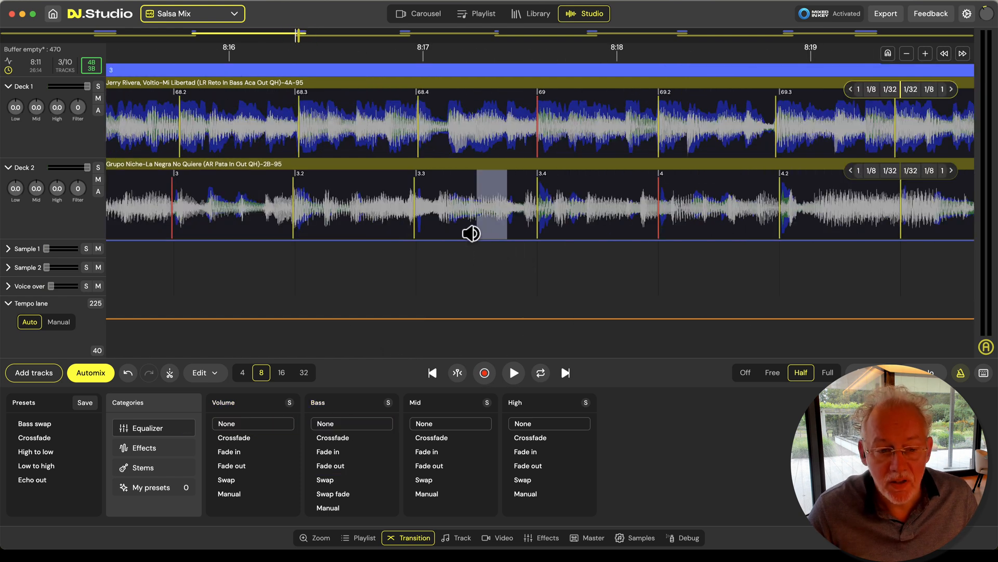
pyautogui.scroll(-10, 452, 279)
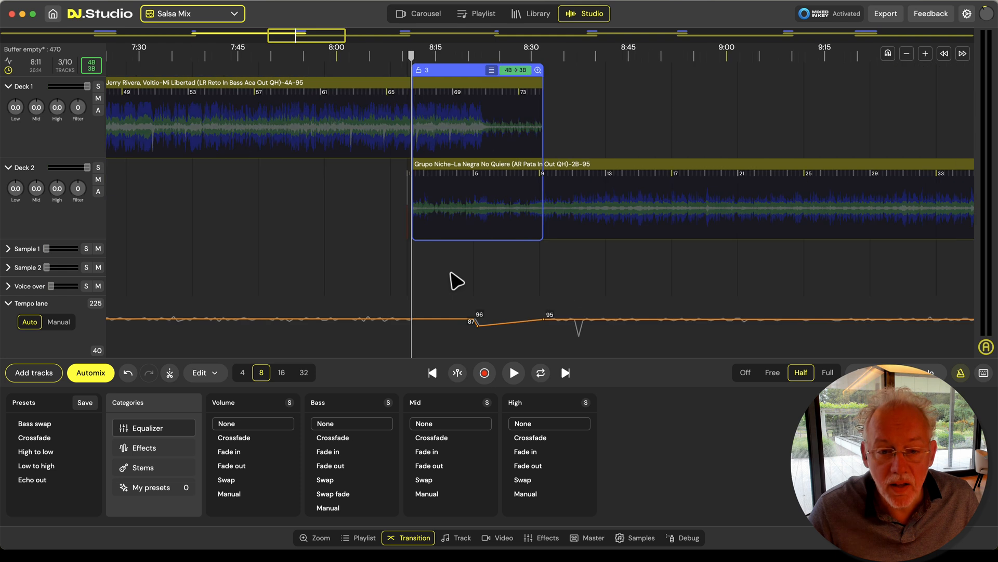
# Play transition 3 from about 8:11, soloing each deck in turn to check the beats of Jerry Rivera and Grupo Niche
pyautogui.press('space')
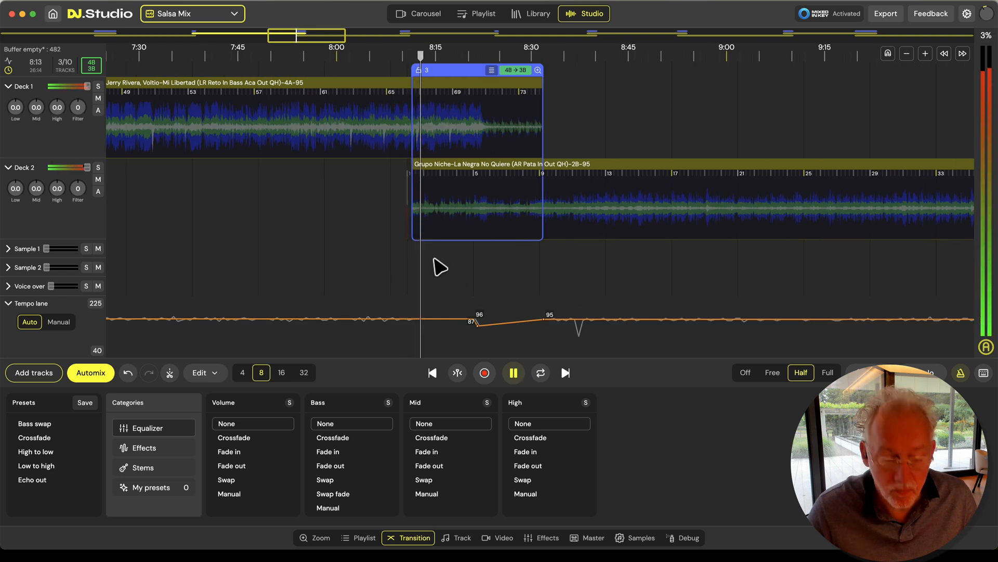
pyautogui.click(450, 202)
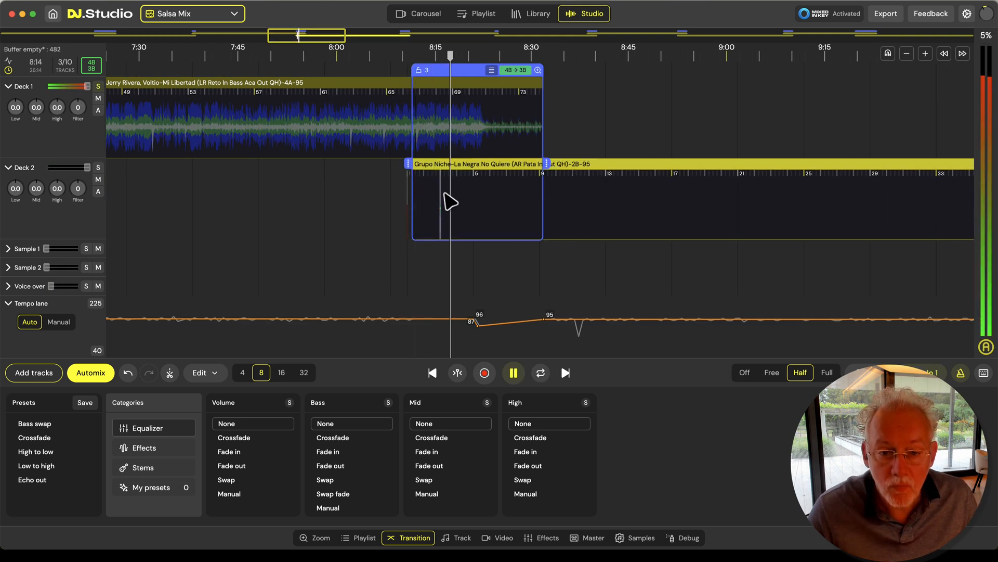
pyautogui.scroll(8, 461, 223)
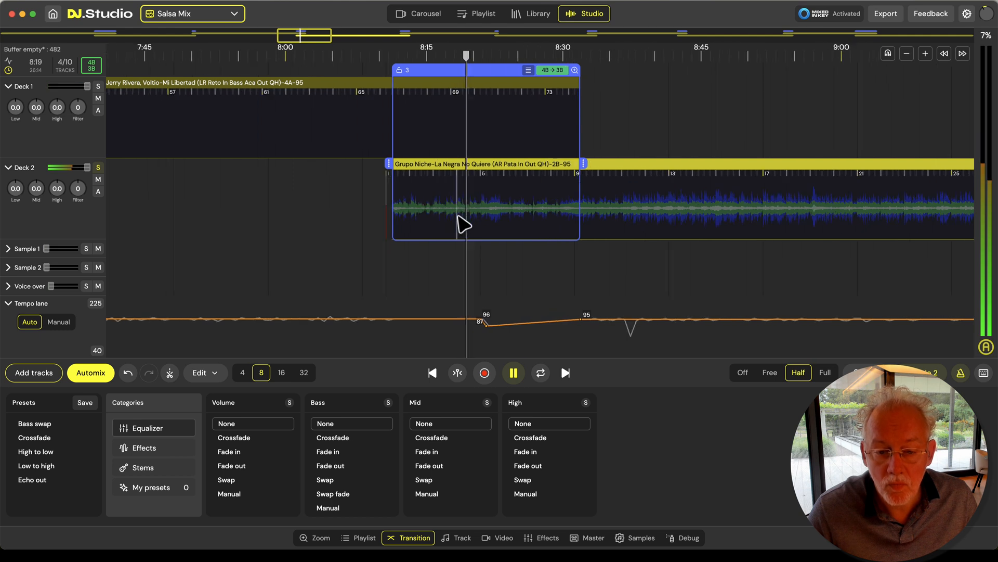
pyautogui.scroll(2, 448, 216)
pyautogui.press('Left')
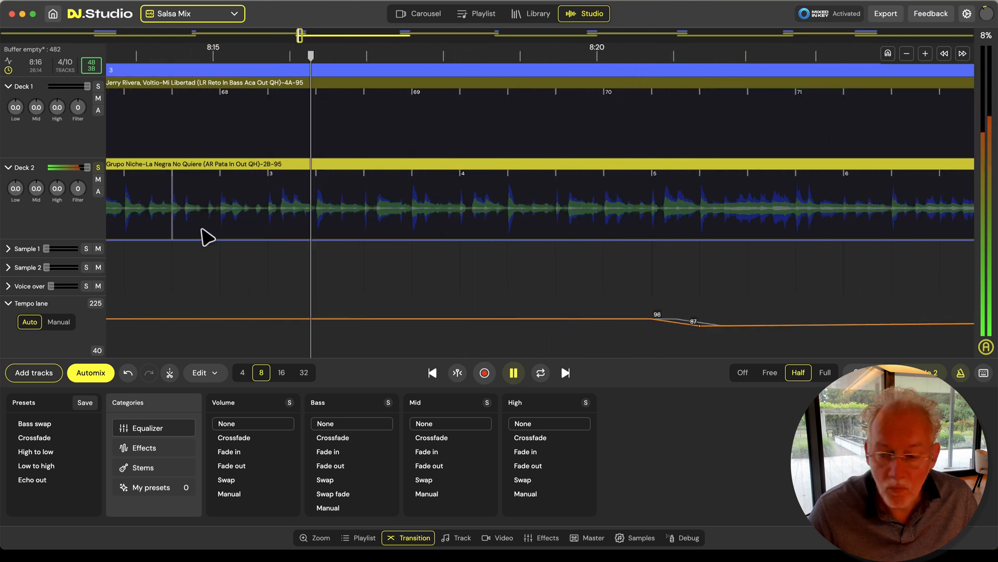
pyautogui.scroll(-6, 619, 278)
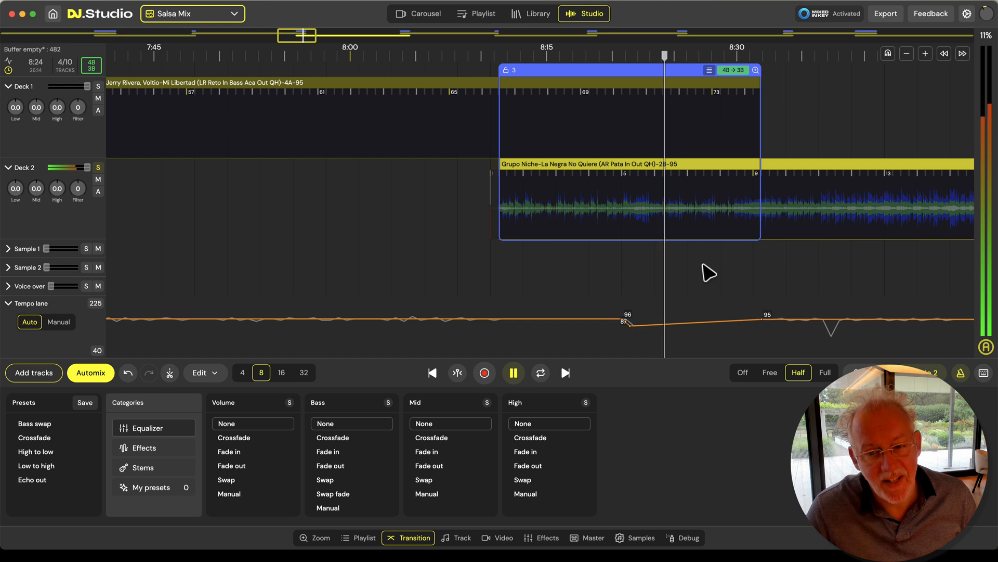
pyautogui.press('space')
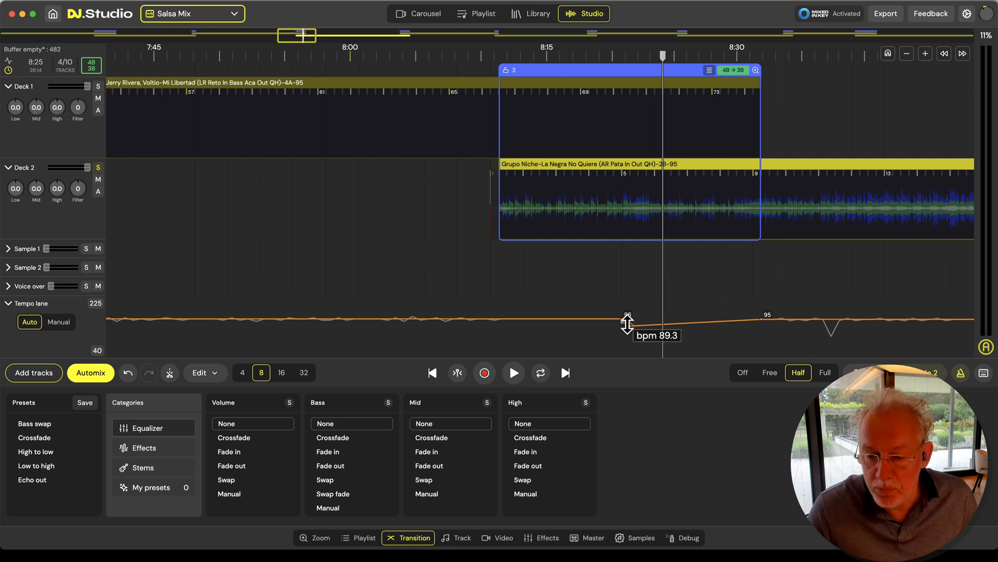
# Change the beat grid of Jerry Rivera, Voltio-Mi Libertad to Fixed
pyautogui.hscroll(5, 768, 285)
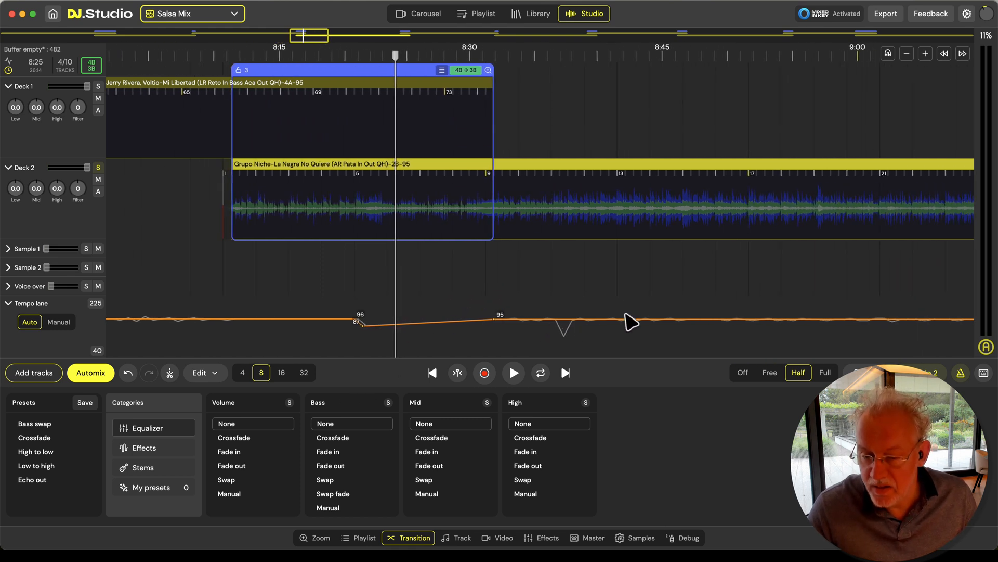
pyautogui.click(540, 221)
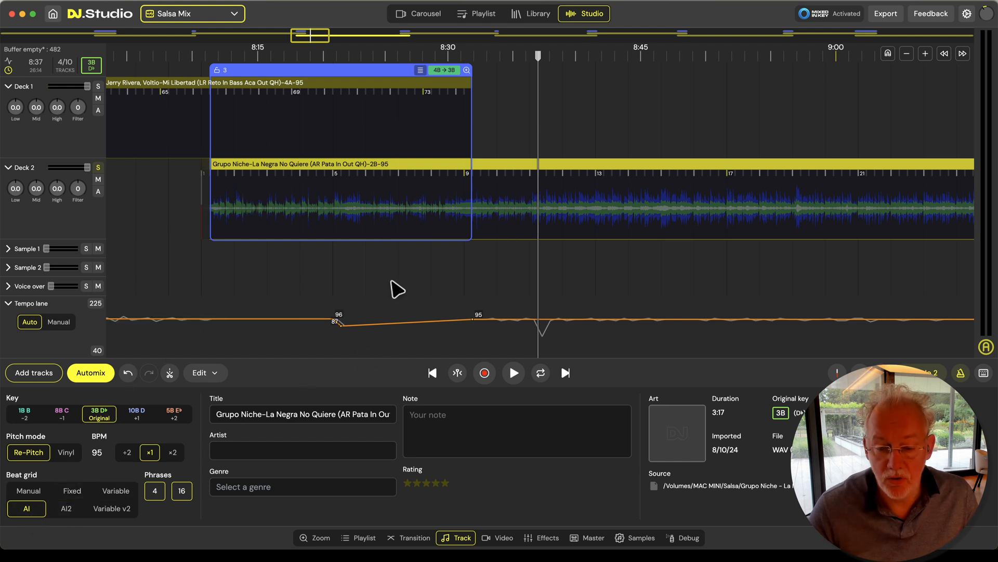
pyautogui.click(168, 127)
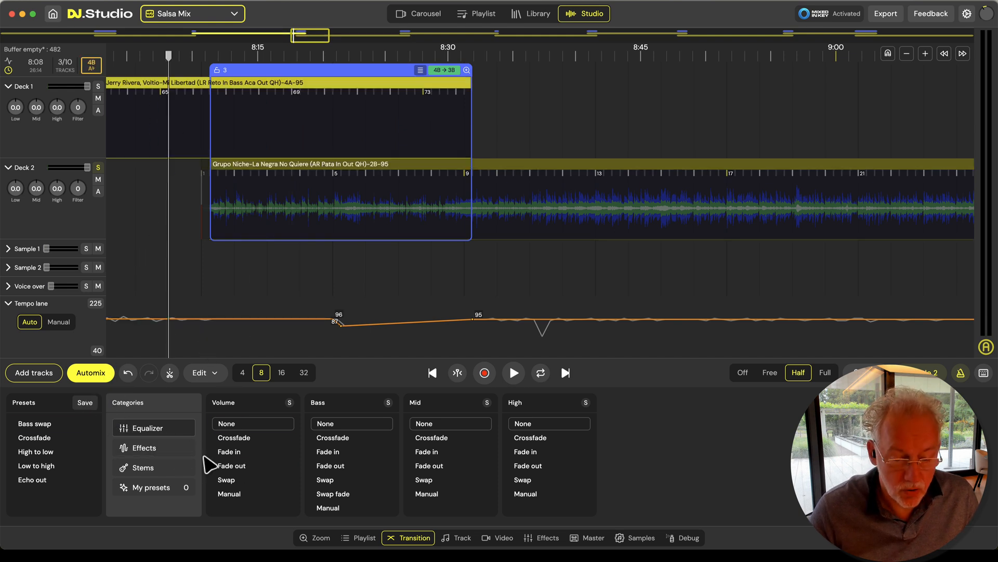
pyautogui.click(455, 538)
pyautogui.click(21, 492)
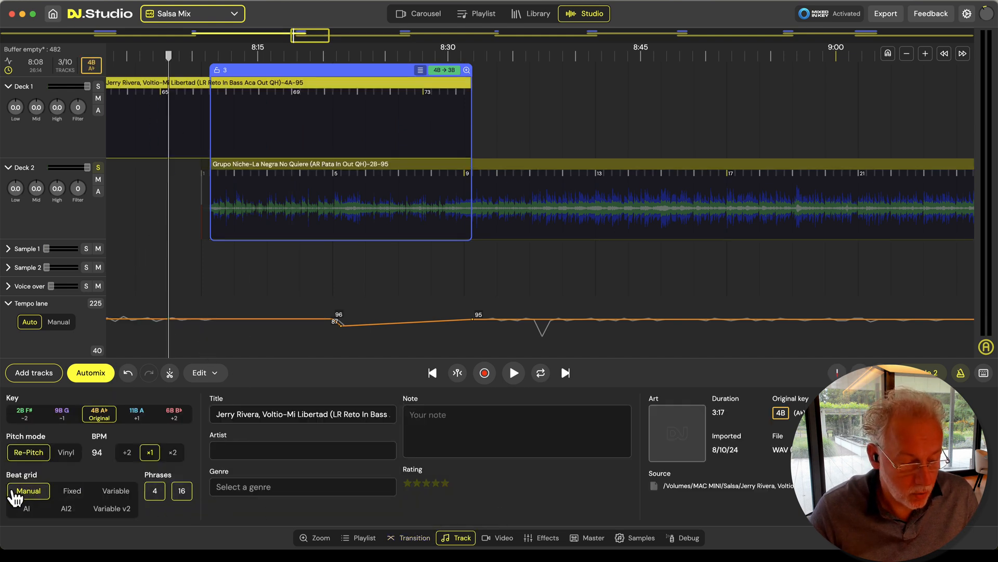
pyautogui.click(73, 491)
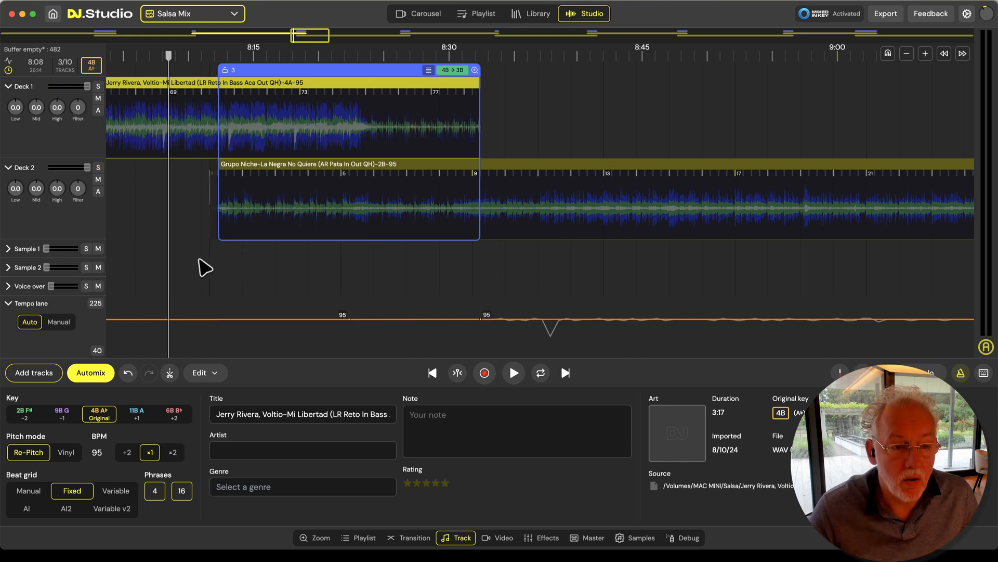
# Nudge the beat grid of Jerry Rivera slightly later near beat 71.2 to line its beats up with the waveform peaks
pyautogui.scroll(5, 206, 268)
pyautogui.scroll(-1, 229, 269)
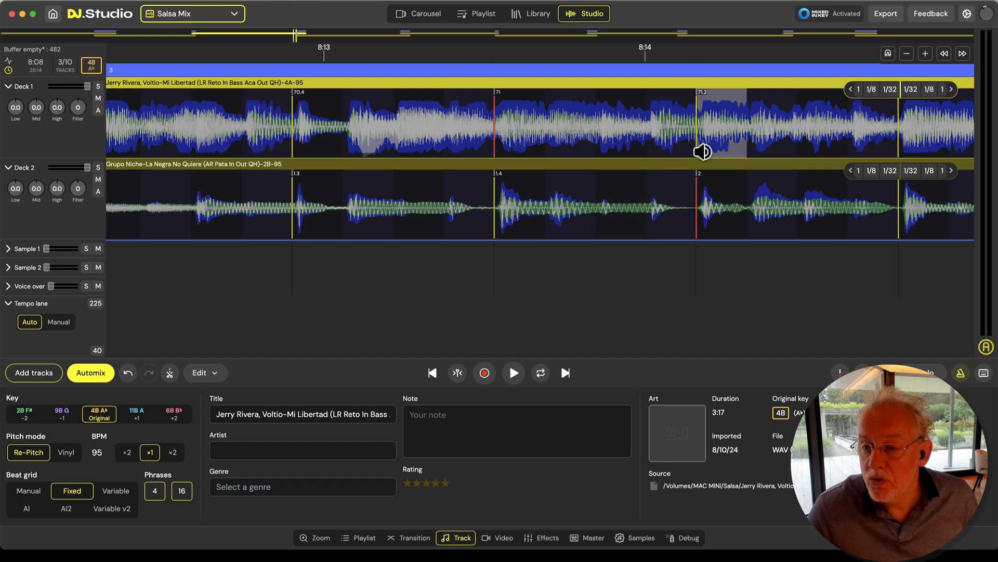
pyautogui.moveTo(696, 156); pyautogui.dragTo(699, 156)
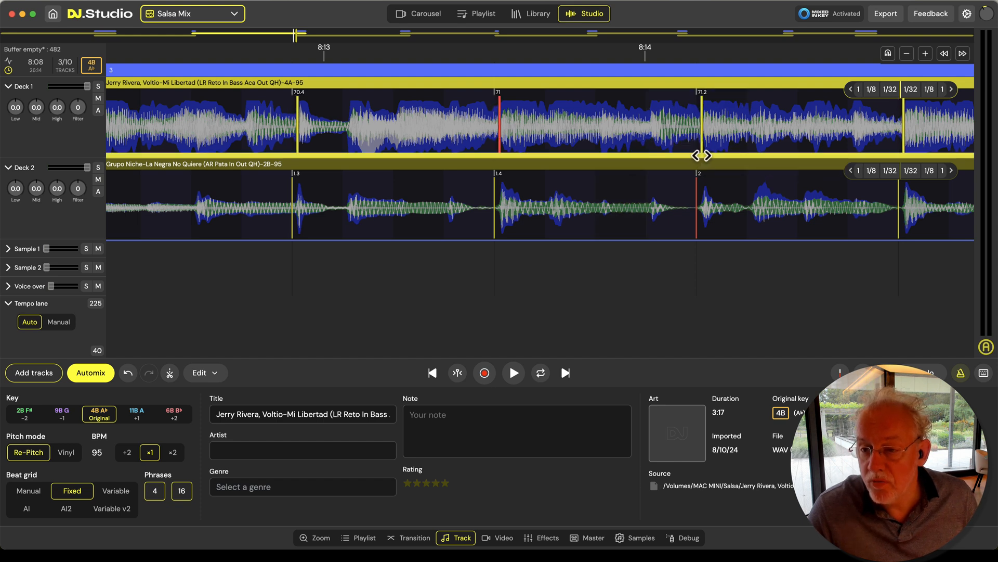
pyautogui.scroll(-2, 414, 289)
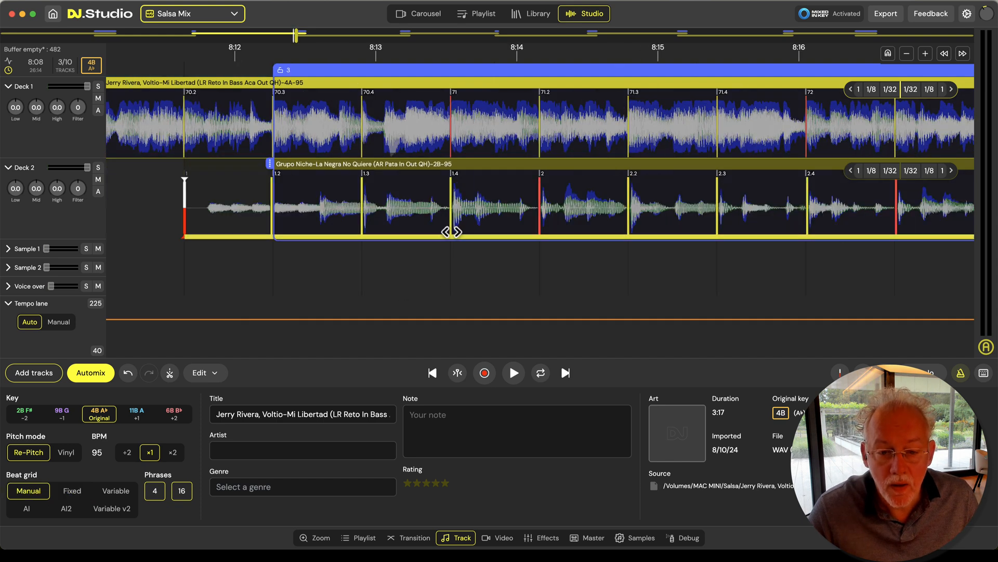
# Shift the beat grid of Grupo Niche-La Negra No Quiere about half a beat later near beat 2
pyautogui.scroll(2, 451, 232)
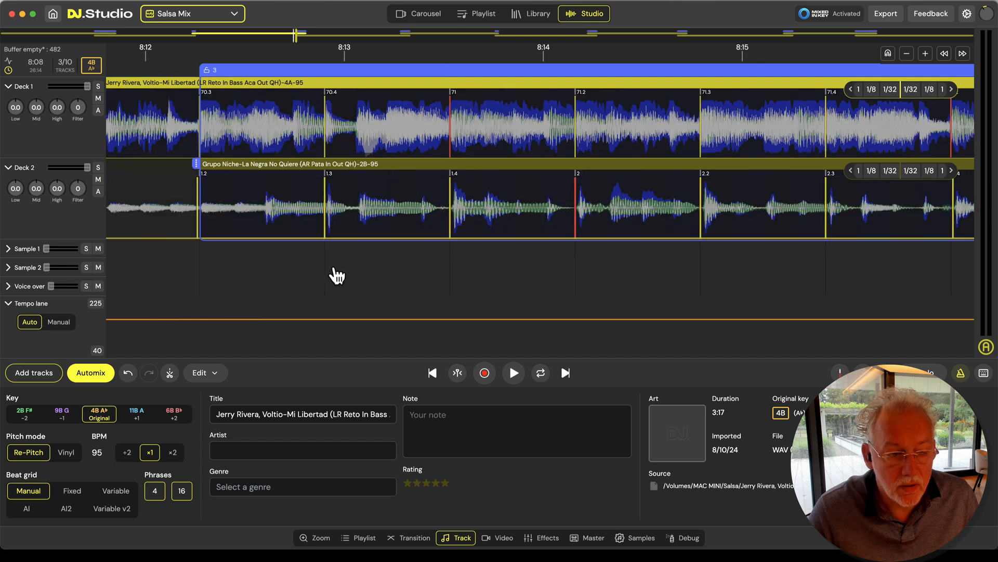
pyautogui.hscroll(-5, 348, 276)
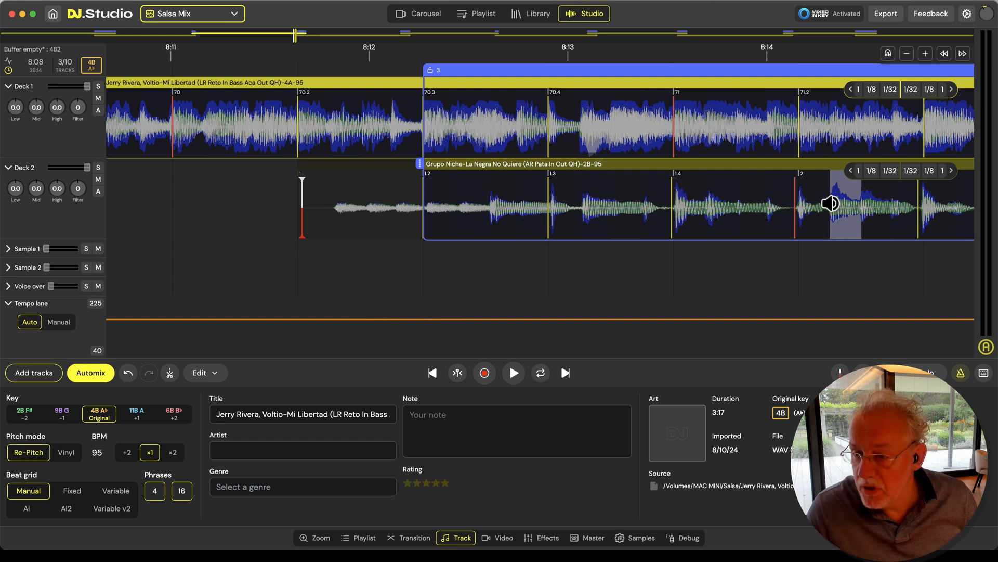
pyautogui.moveTo(798, 236)
pyautogui.mouseDown()
pyautogui.moveTo(831, 237)
pyautogui.moveTo(797, 237)
pyautogui.mouseUp()
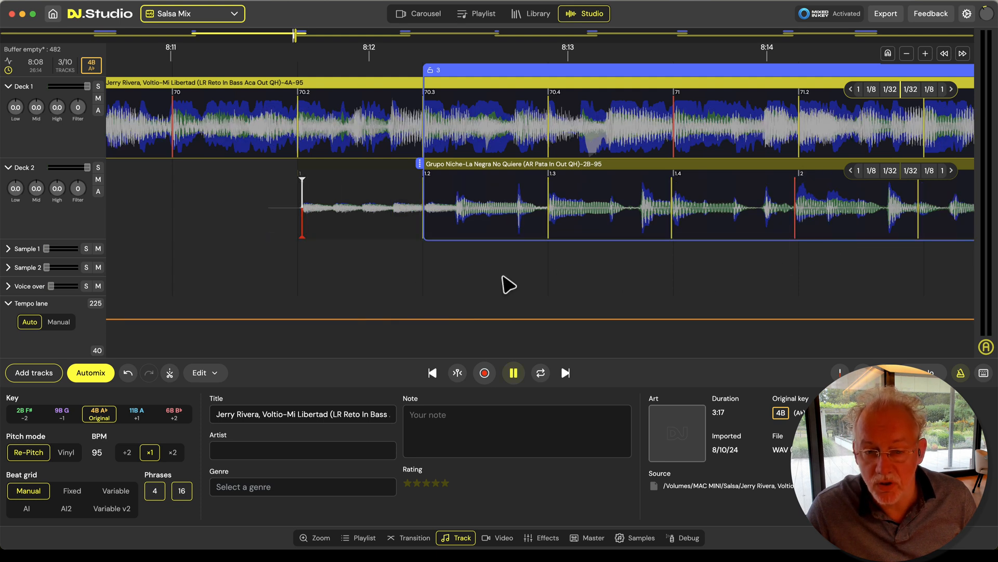
# Play transition 3 up to about 8:28, toggling solo to check the beats of the overlapping tracks against the metronome
pyautogui.scroll(-3, 508, 285)
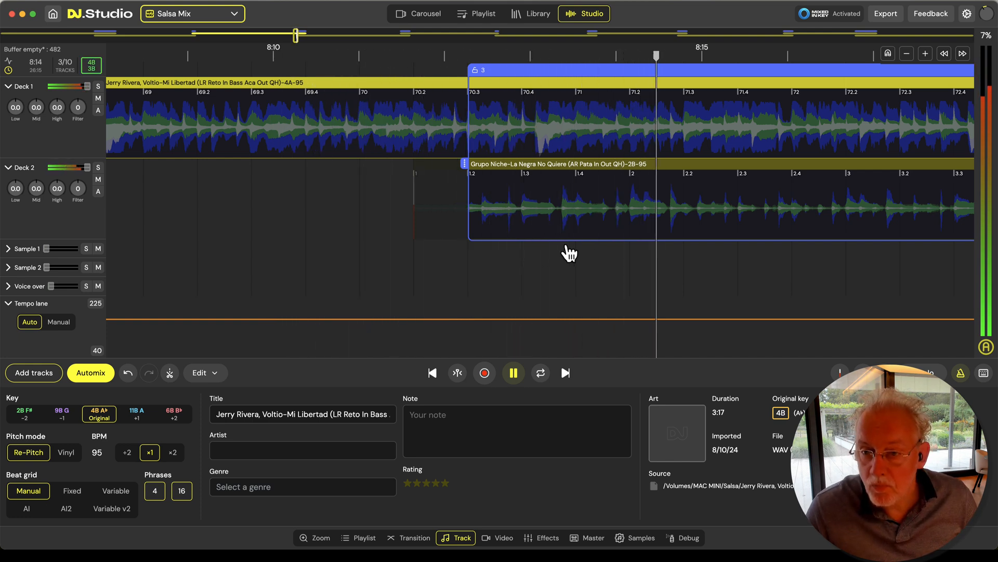
pyautogui.press('s')
pyautogui.press('s')
pyautogui.scroll(-5, 563, 251)
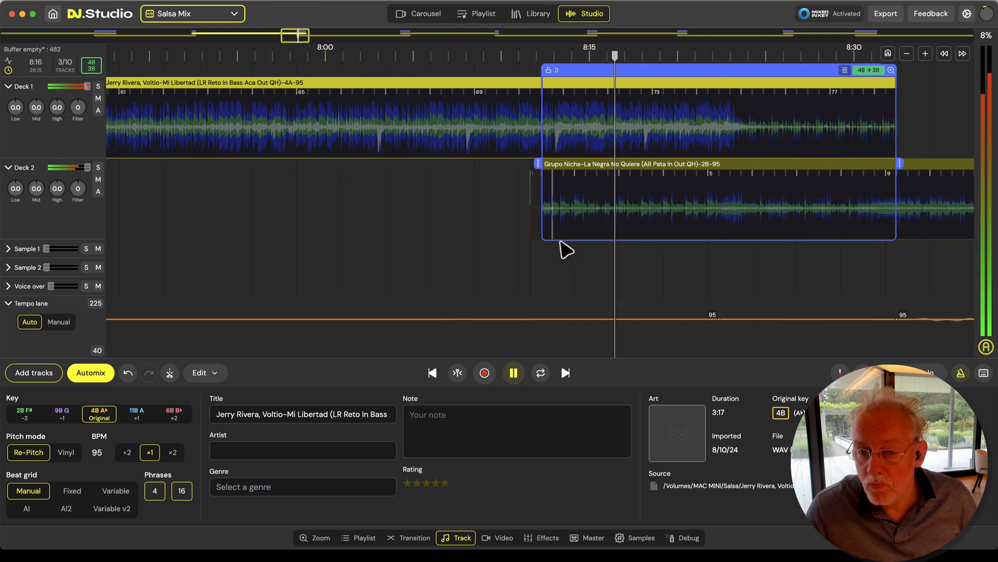
pyautogui.hscroll(5, 753, 263)
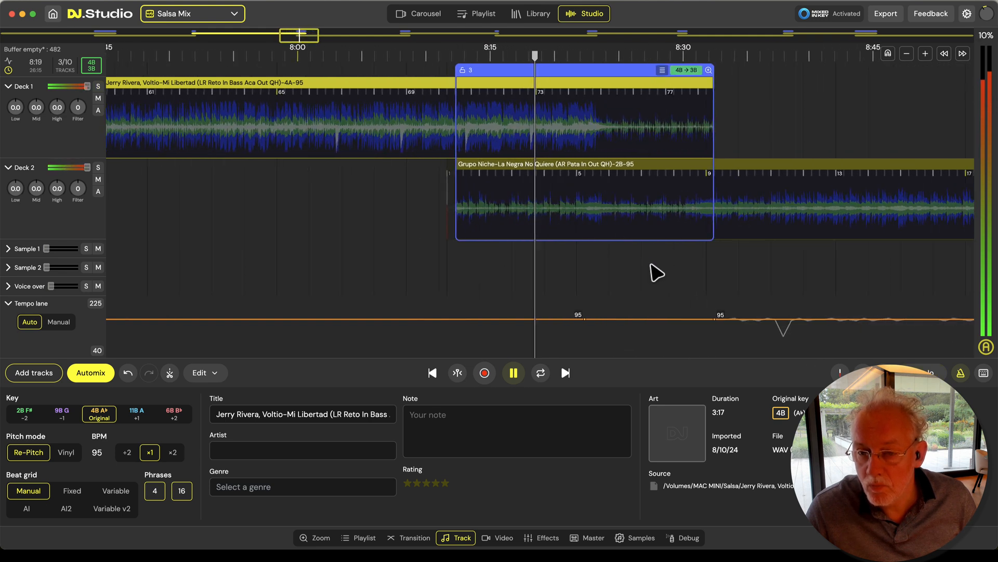
pyautogui.scroll(3, 526, 245)
pyautogui.scroll(4, 531, 213)
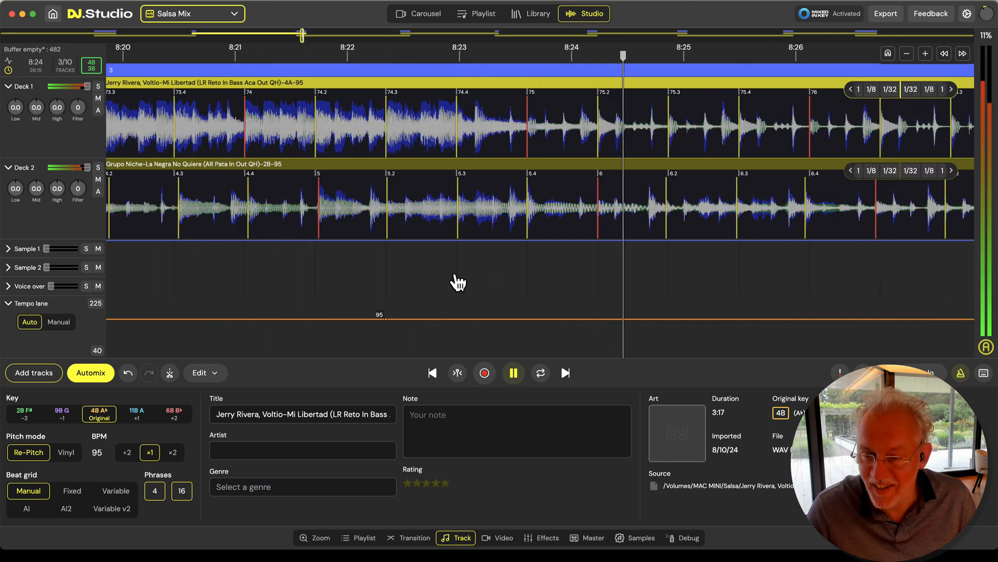
pyautogui.scroll(-5, 458, 282)
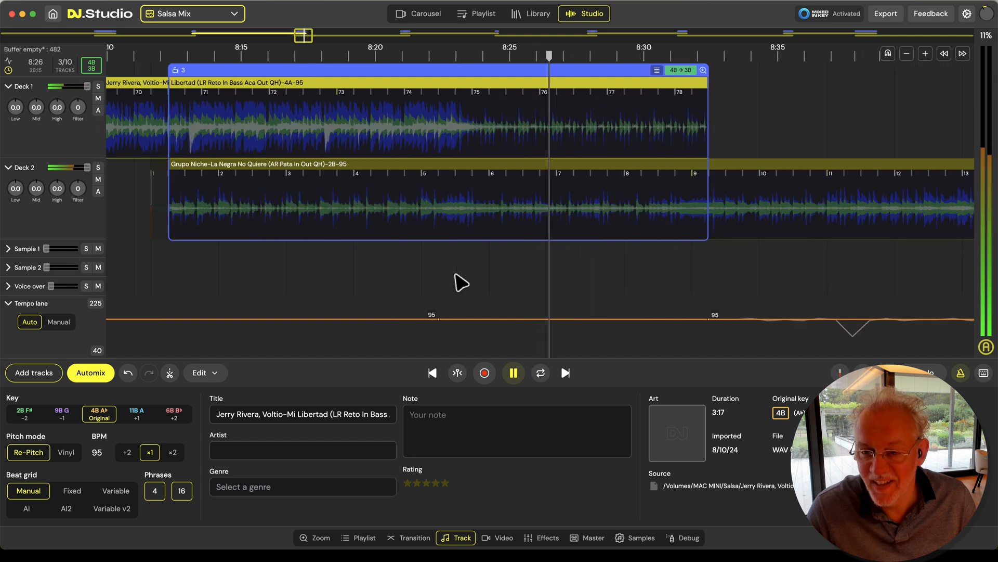
pyautogui.press('space')
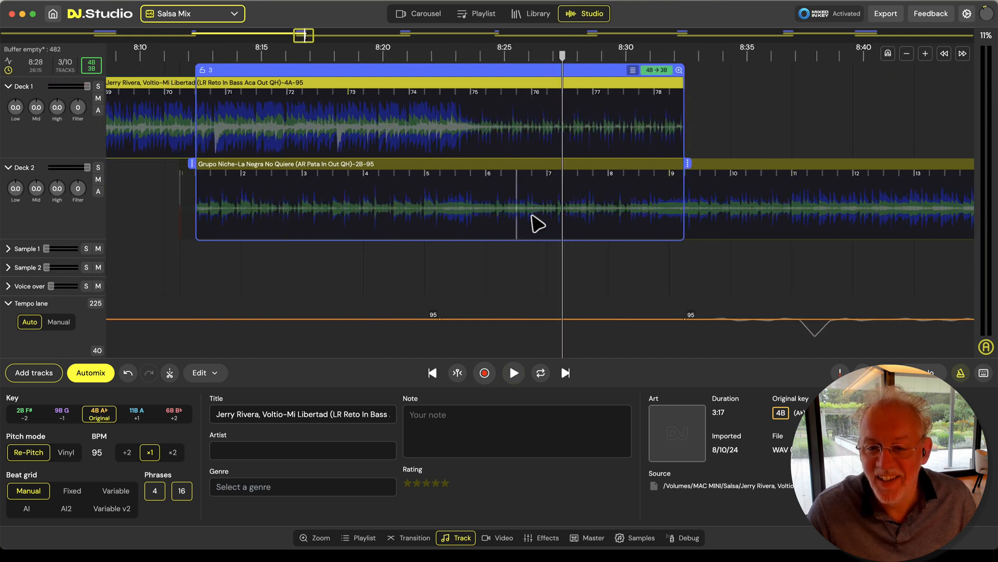
# Shift the beat grid of Grupo Niche about a quarter beat earlier near beat 7.4
pyautogui.scroll(5, 538, 224)
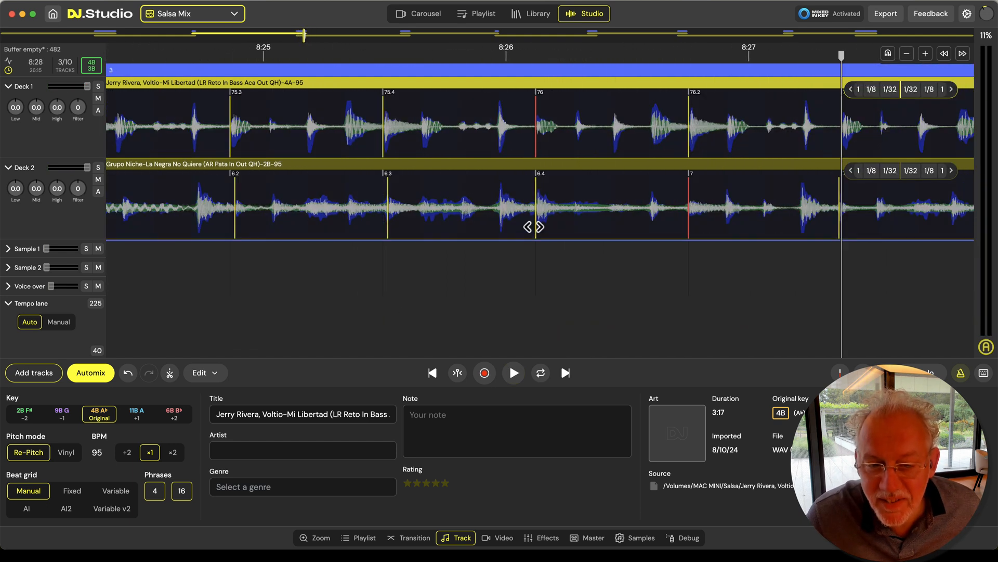
pyautogui.scroll(2, 534, 227)
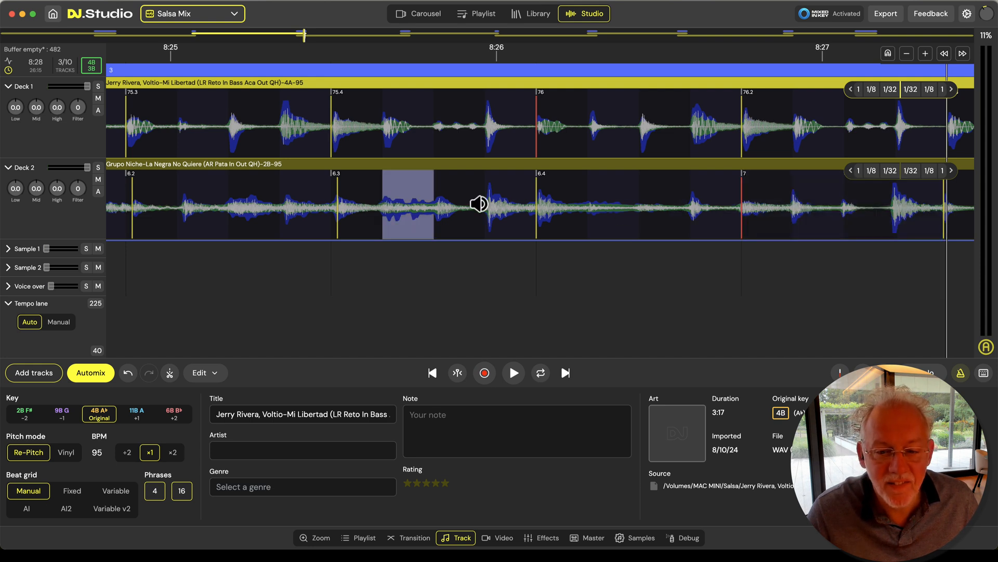
pyautogui.scroll(-5, 501, 208)
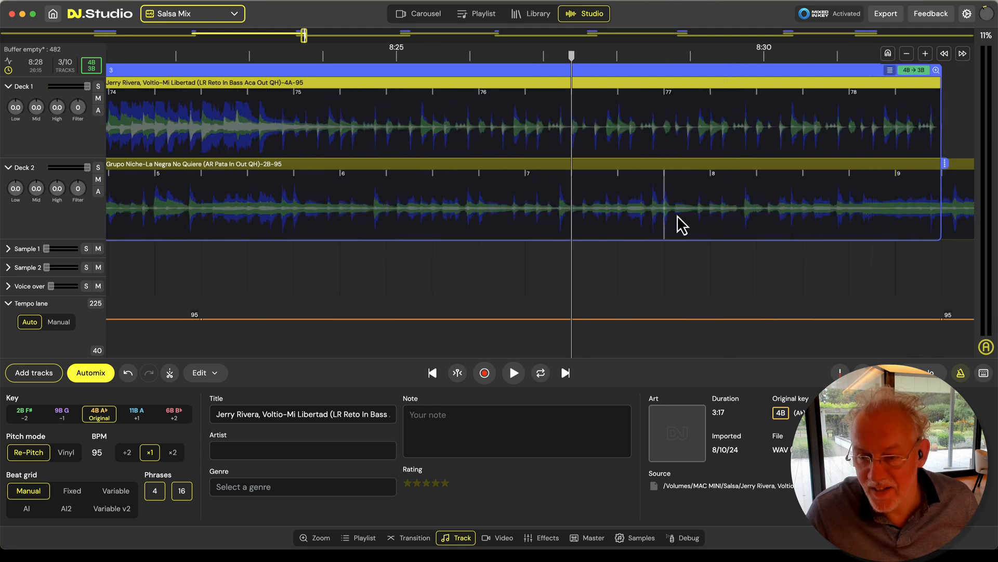
pyautogui.scroll(3, 655, 219)
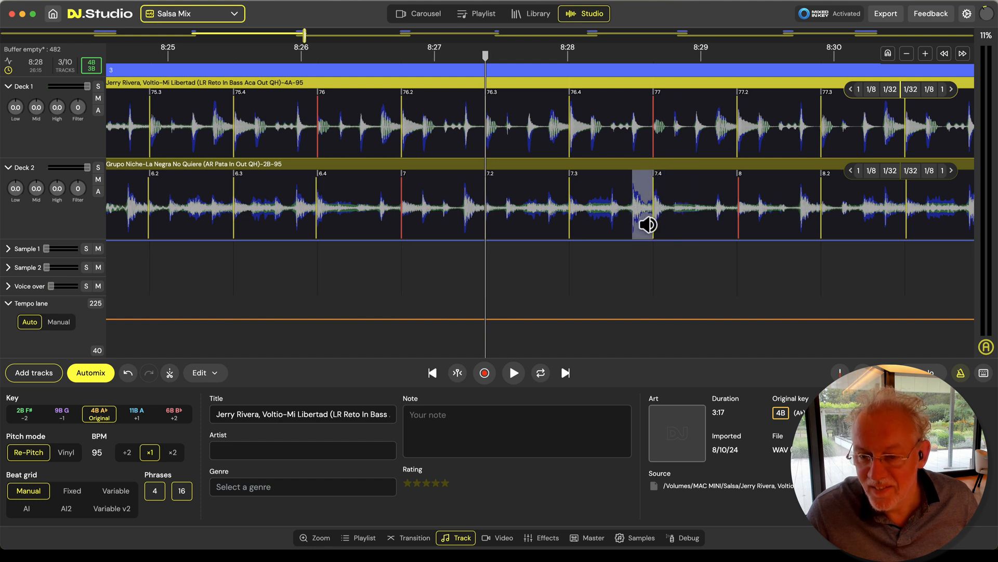
pyautogui.moveTo(650, 240); pyautogui.dragTo(617, 242)
# Replay transition 3 from about 8:27 to 8:30 to check the beats of both tracks against the metronome
pyautogui.press('space')
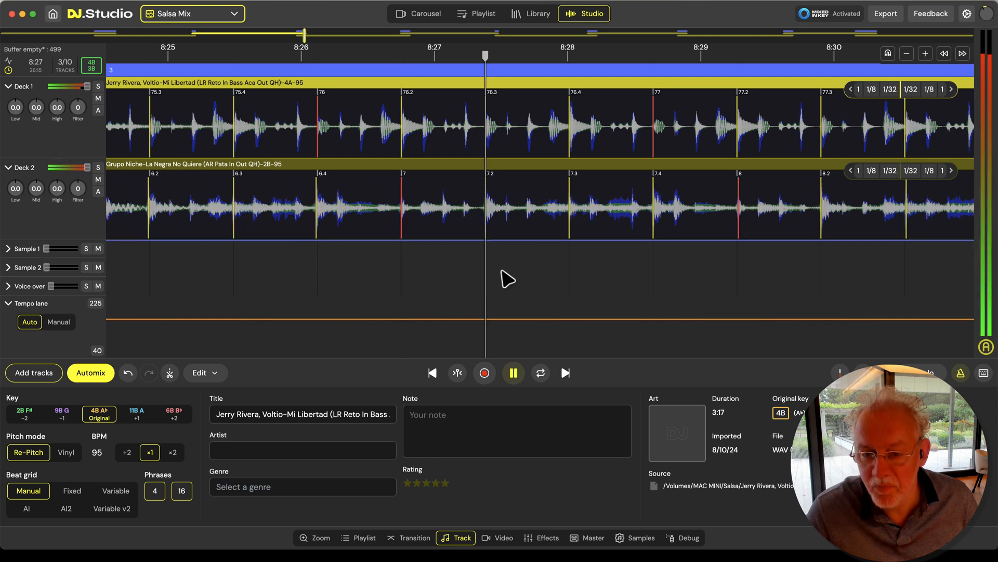
pyautogui.press('space')
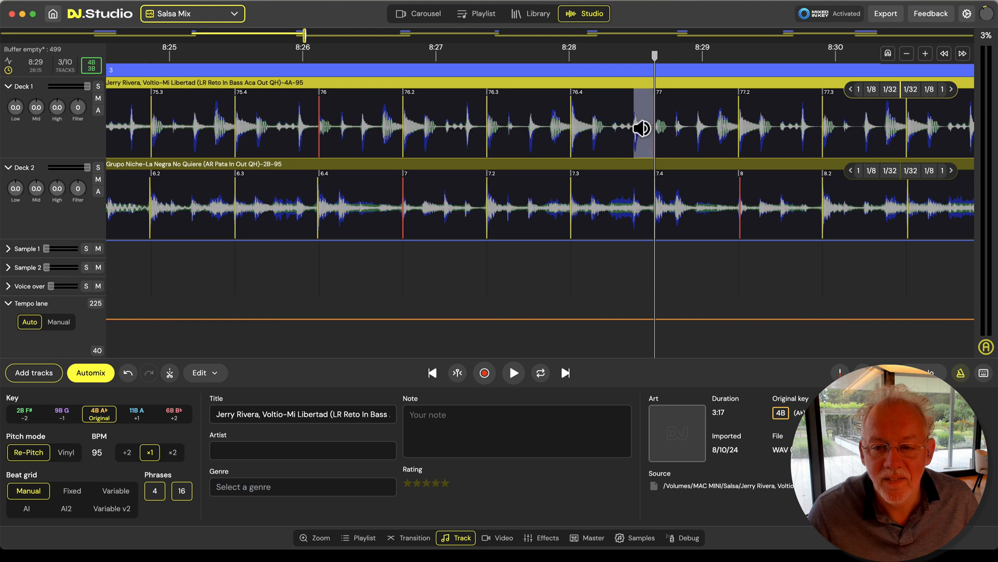
pyautogui.click(410, 269)
pyautogui.press('space')
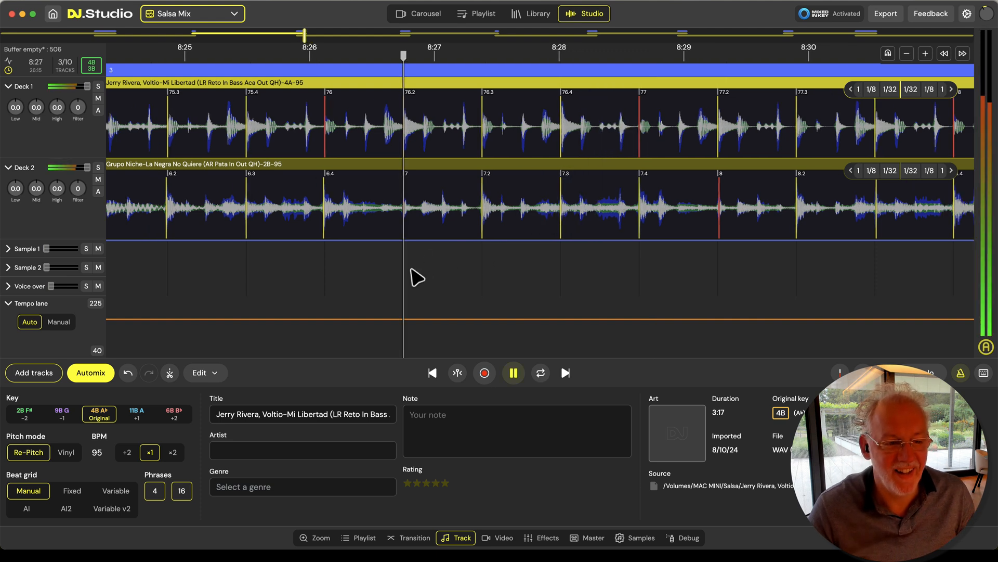
pyautogui.scroll(-3, 411, 269)
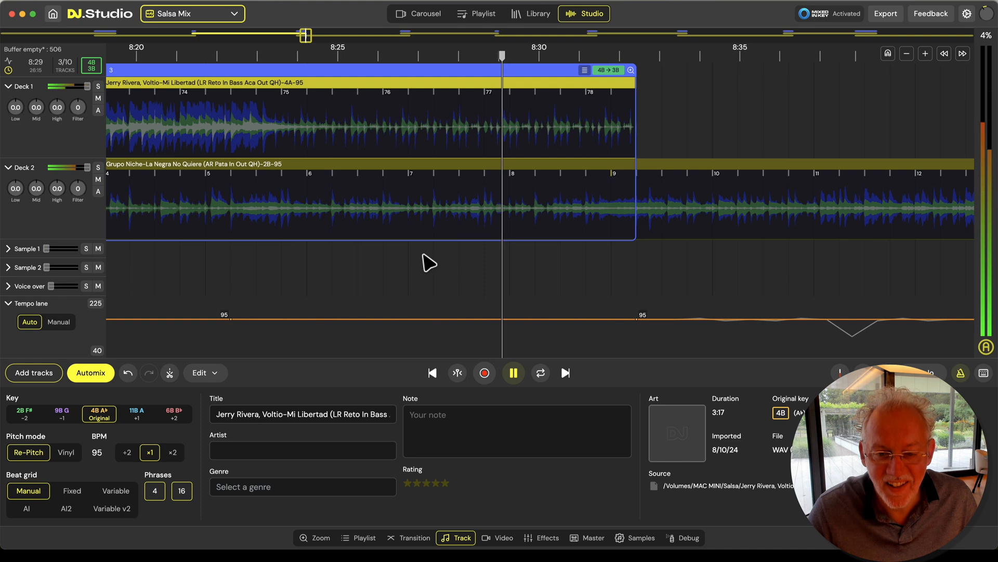
pyautogui.press('space')
# Move Jerry Rivera one beat earlier relative to Grupo Niche, and shift its beat grid about a quarter beat earlier near beat 77.2
pyautogui.scroll(5, 491, 232)
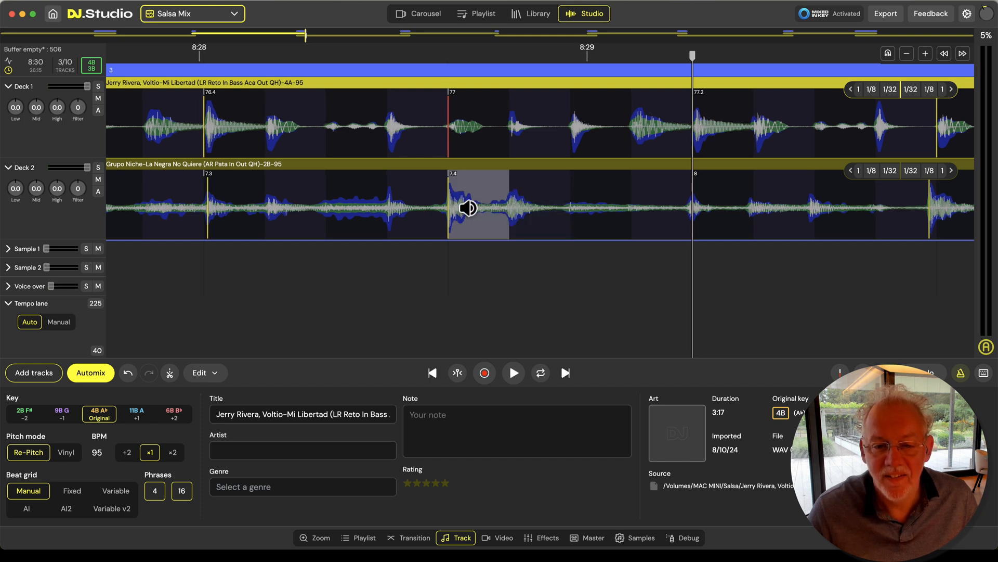
pyautogui.hscroll(-1, 532, 208)
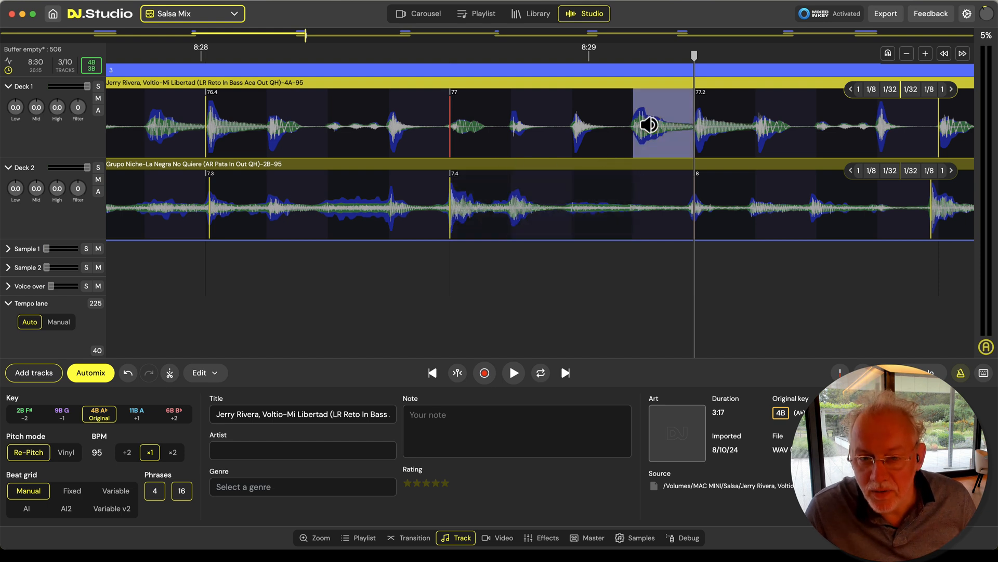
pyautogui.moveTo(588, 90); pyautogui.dragTo(390, 89)
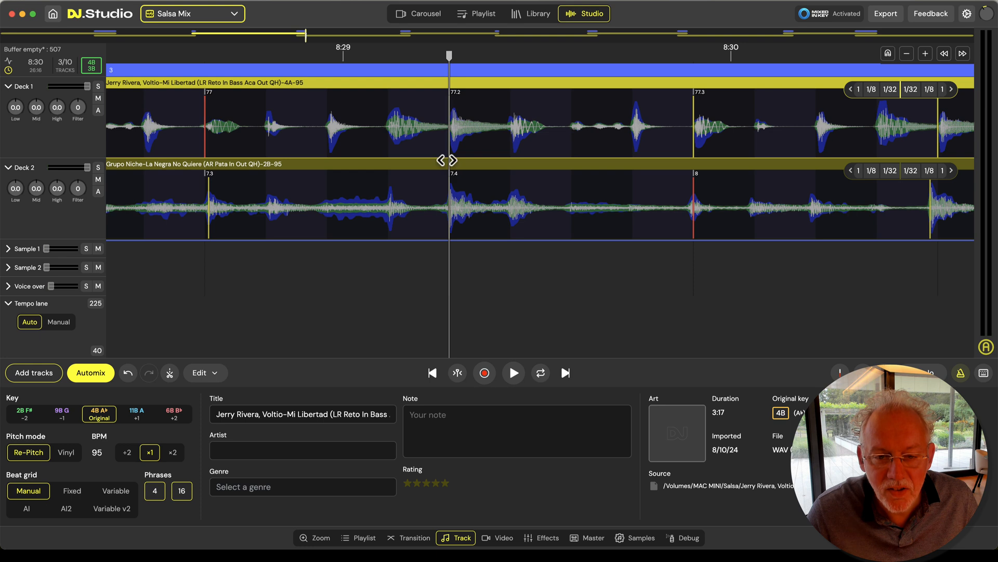
pyautogui.moveTo(446, 157); pyautogui.dragTo(389, 160)
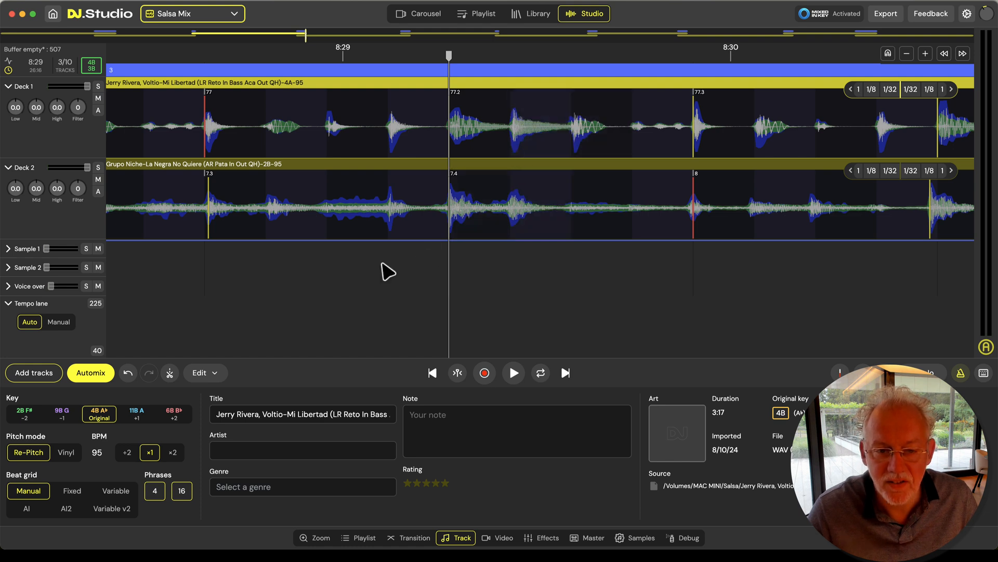
# Play transition 3 up to about 8:32, soloing Jerry Rivera and bringing Grupo Niche back in to check the blend
pyautogui.scroll(-10, 384, 265)
pyautogui.scroll(3, 383, 265)
pyautogui.scroll(5, 338, 252)
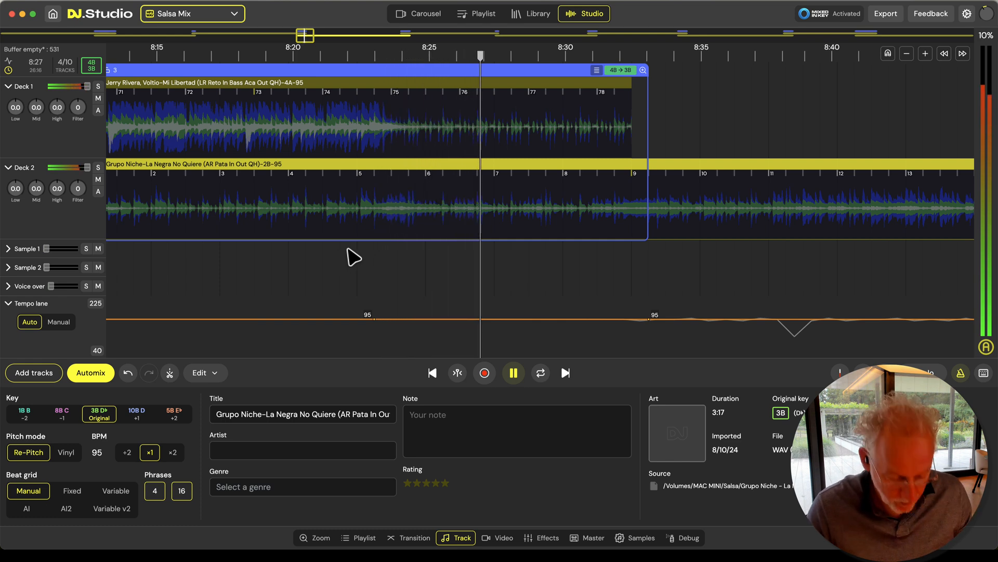
pyautogui.click(477, 131)
pyautogui.click(477, 131)
pyautogui.press('s')
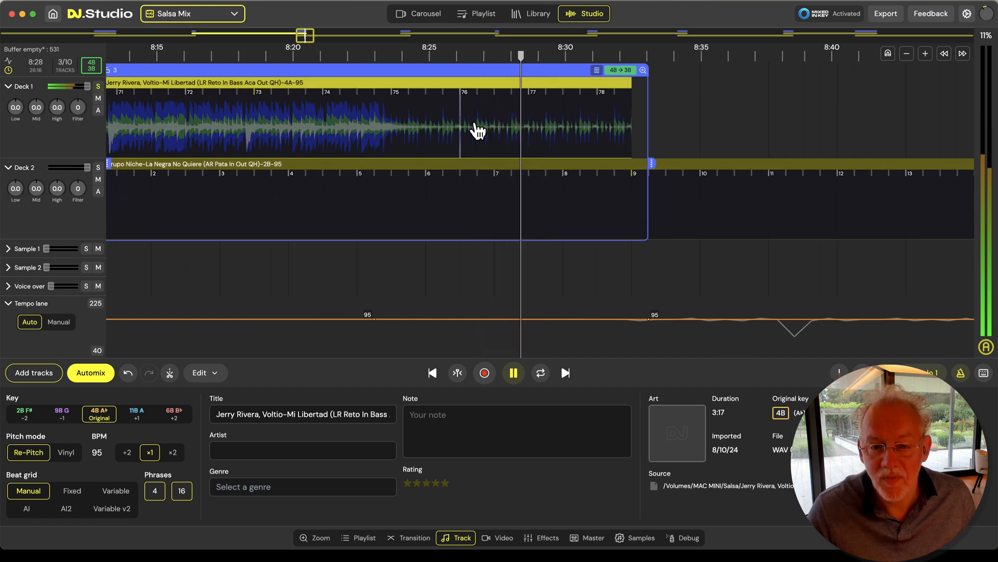
pyautogui.press('s')
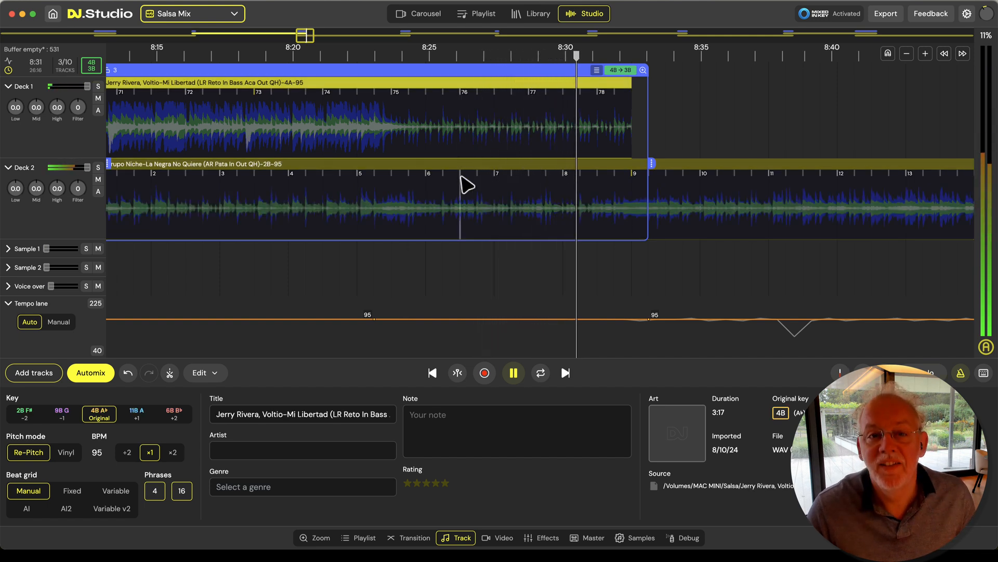
pyautogui.scroll(-5, 448, 203)
pyautogui.press('space')
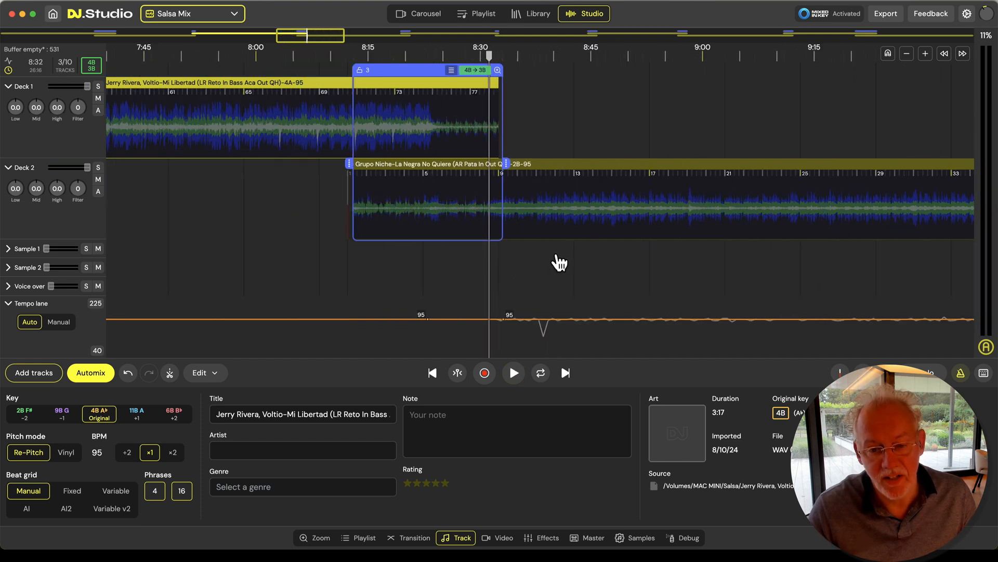
# Play transition 4, from Grupo Niche to Frankie Ruiz, from about 11:10 to 11:25 to check the beats against the metronome
pyautogui.scroll(-6, 495, 263)
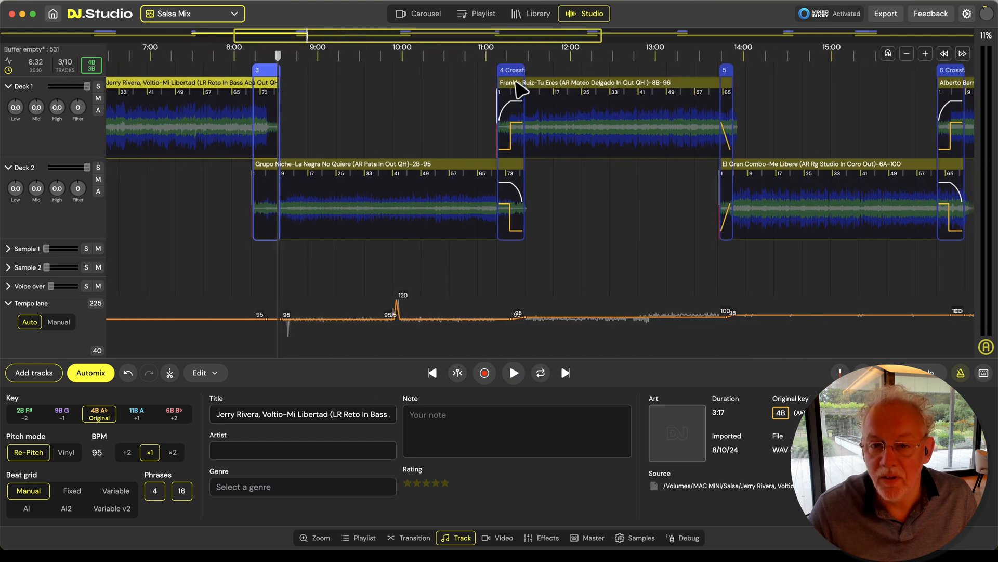
pyautogui.click(518, 85)
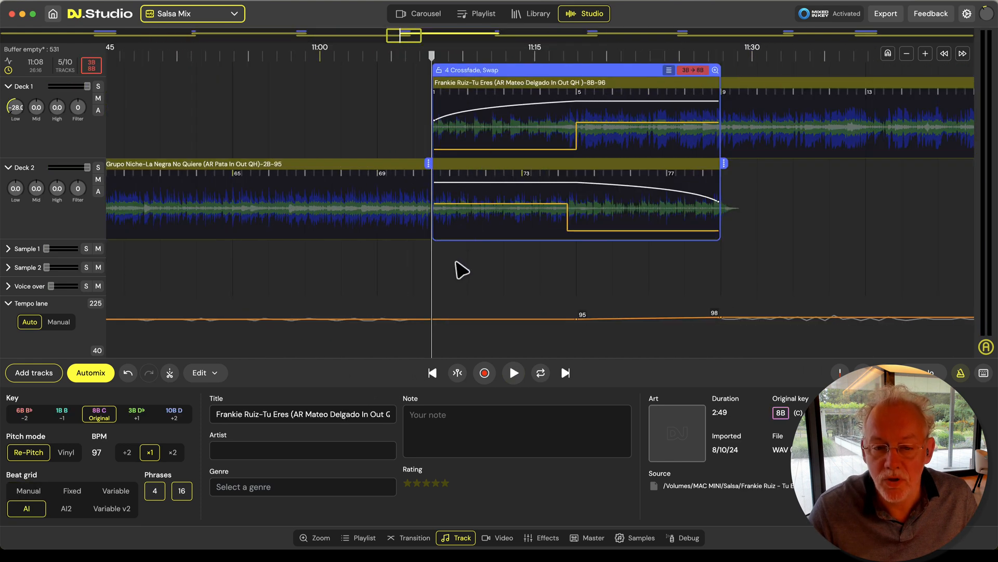
pyautogui.scroll(10, 468, 275)
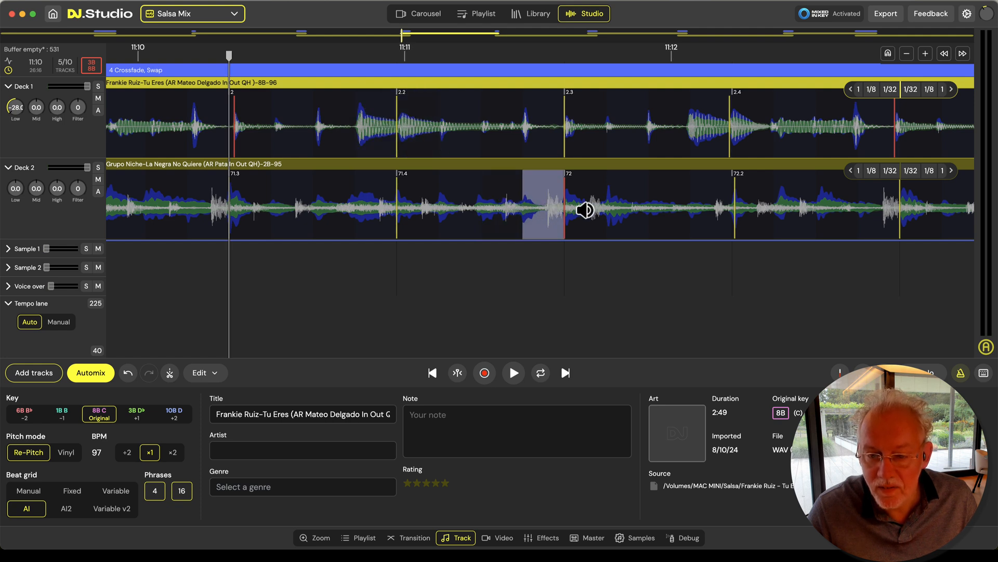
pyautogui.scroll(-3, 470, 259)
pyautogui.press('space')
pyautogui.scroll(-5, 392, 285)
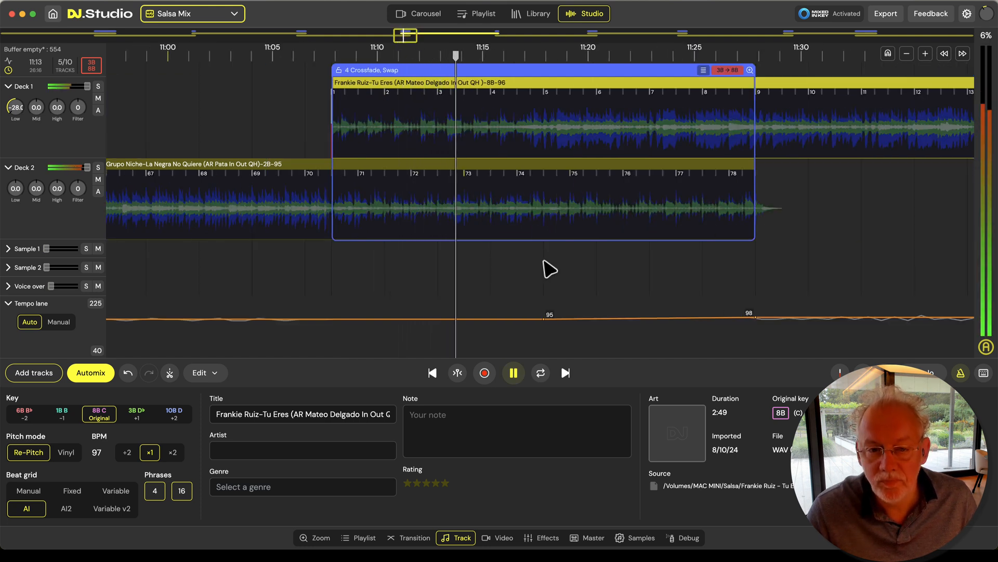
pyautogui.scroll(2, 546, 269)
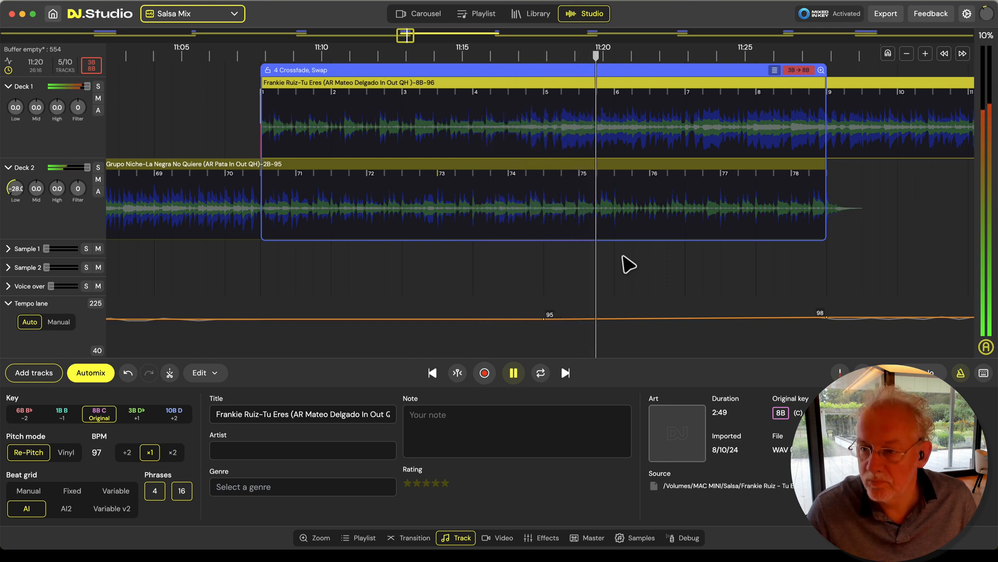
pyautogui.scroll(-2, 573, 250)
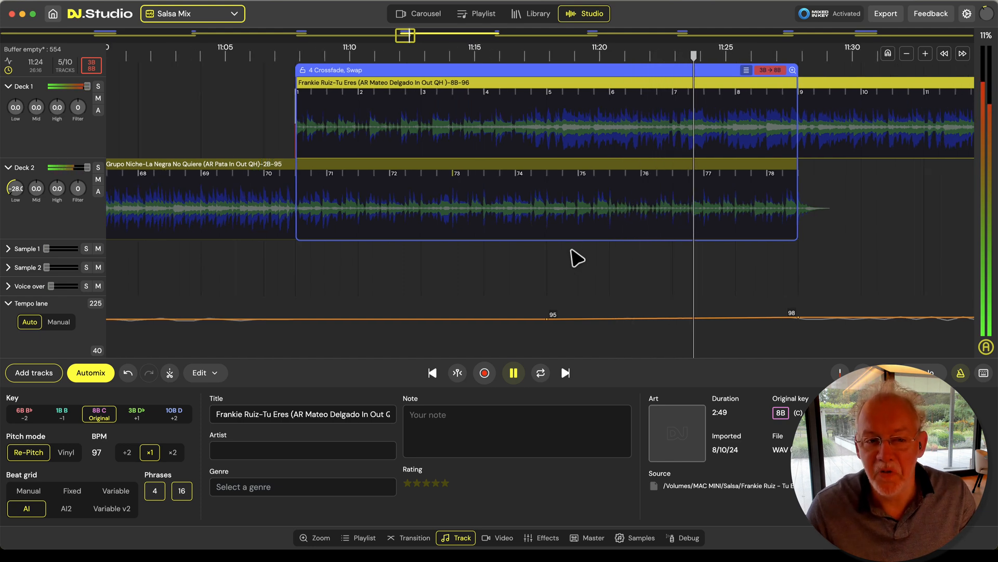
pyautogui.scroll(-5, 503, 266)
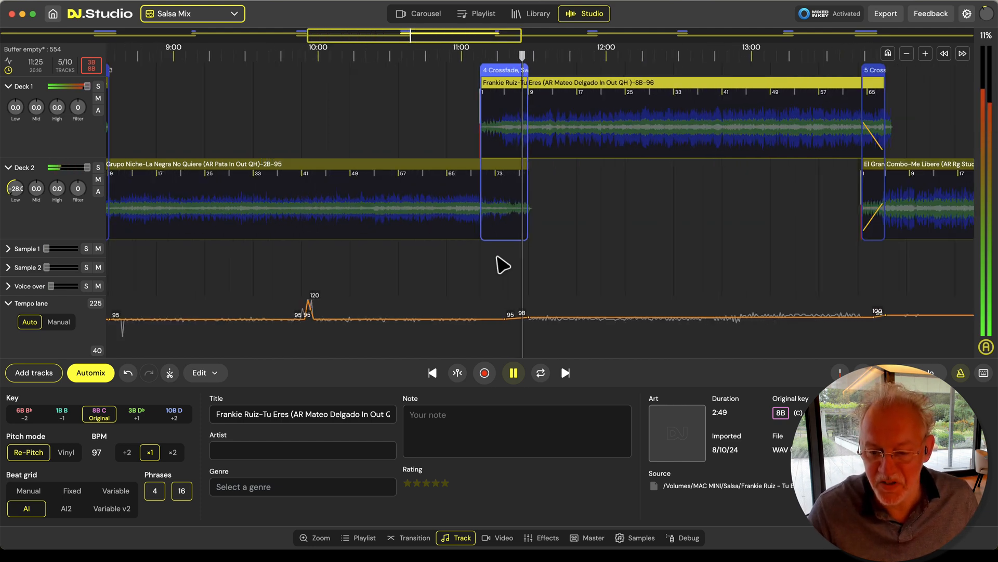
pyautogui.press('space')
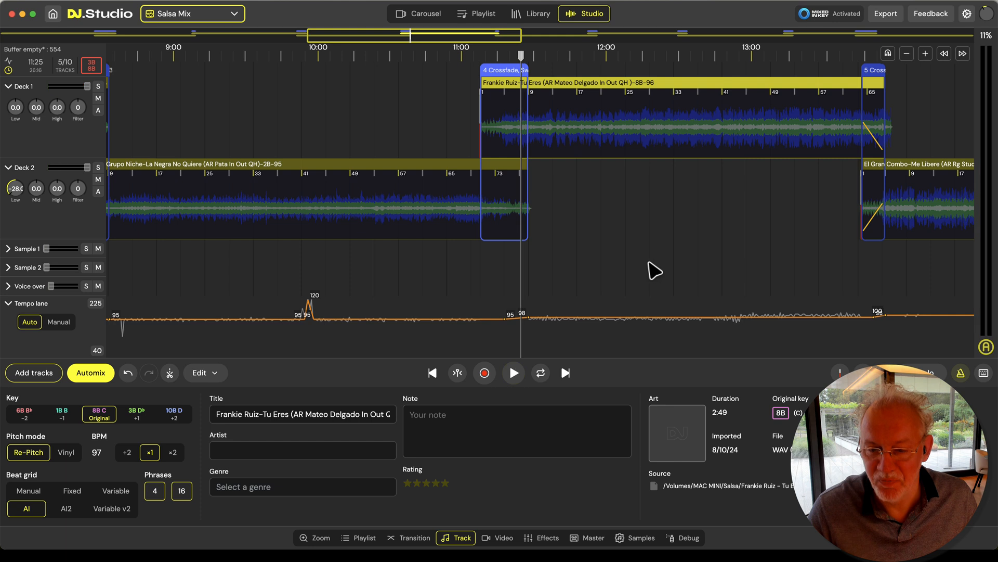
# Set both volume and bass to None for transition 5, from Frankie Ruiz to El Gran Combo
pyautogui.hscroll(10, 650, 269)
pyautogui.click(627, 71)
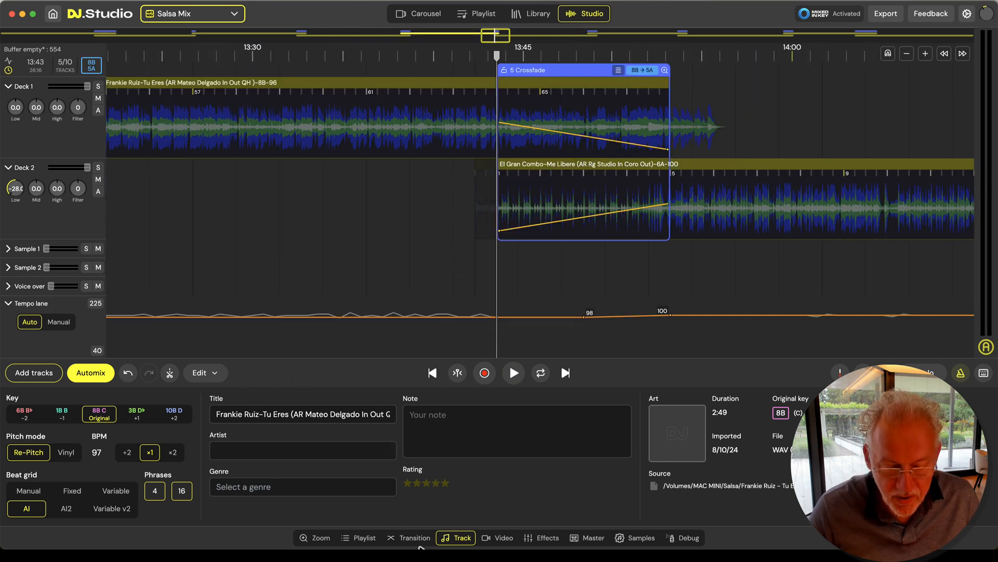
pyautogui.click(422, 537)
pyautogui.click(234, 424)
pyautogui.click(328, 423)
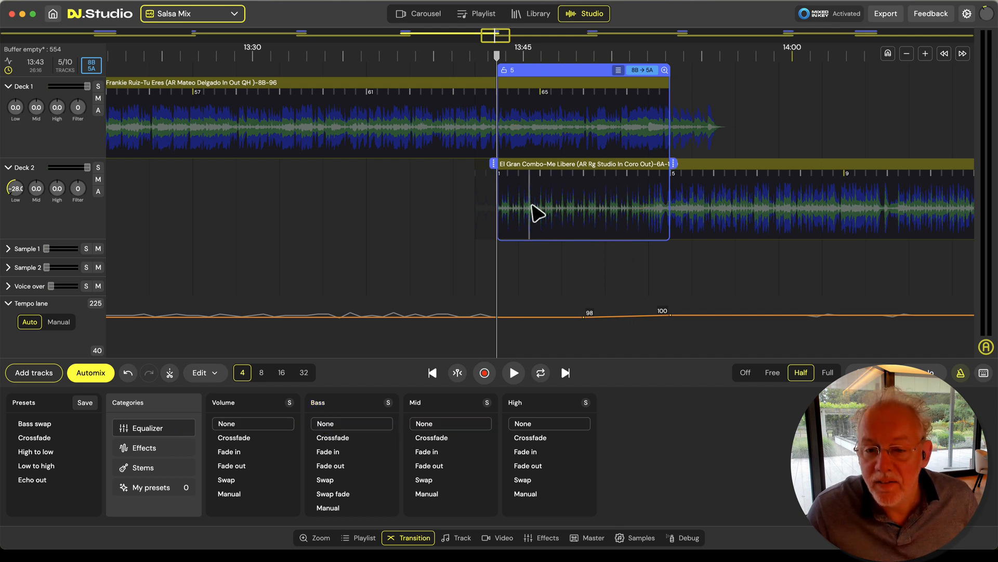
pyautogui.scroll(5, 538, 214)
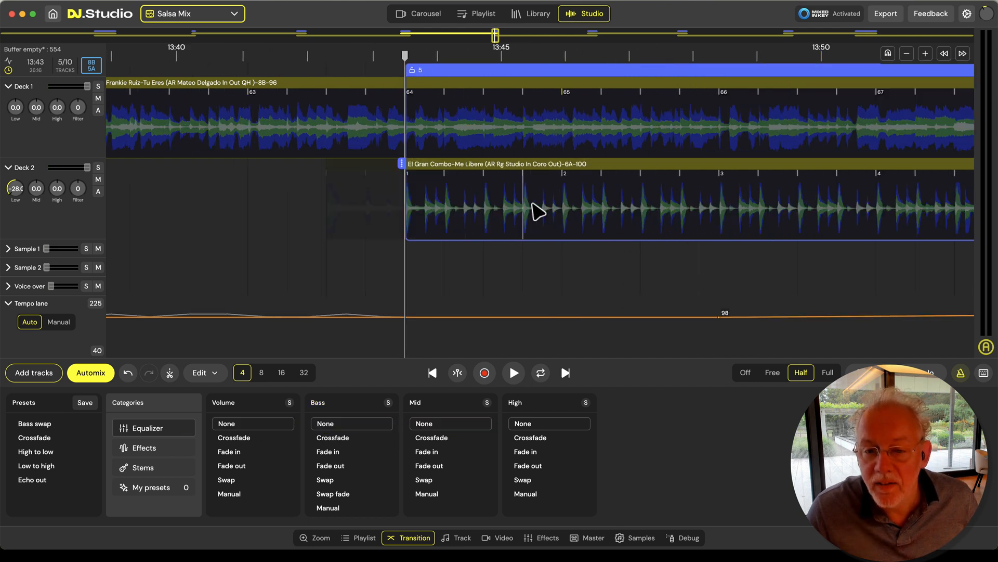
# Play transition 5, from Frankie Ruiz to El Gran Combo, from about 13:43 to 13:48 to check the beats
pyautogui.press('space')
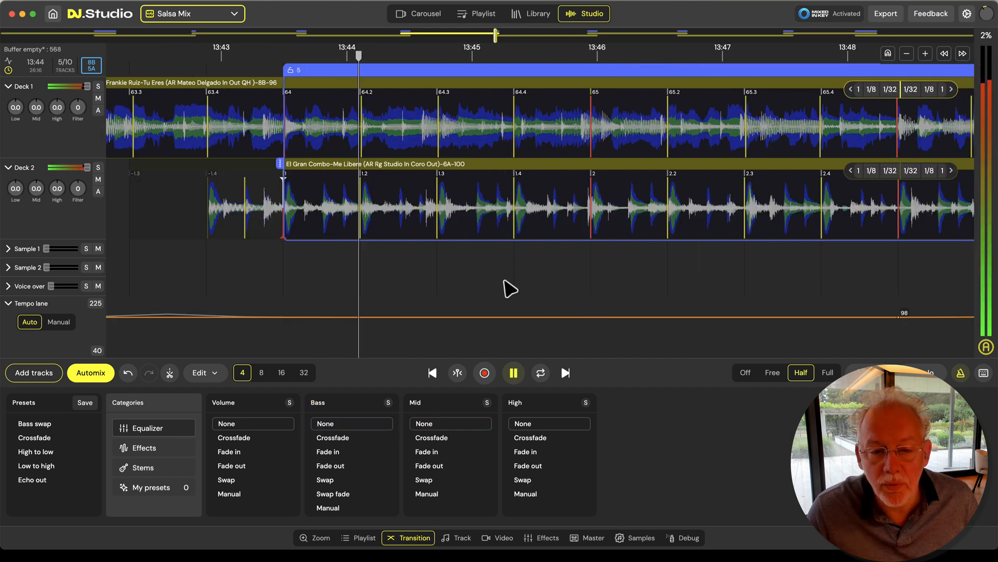
pyautogui.scroll(-3, 508, 290)
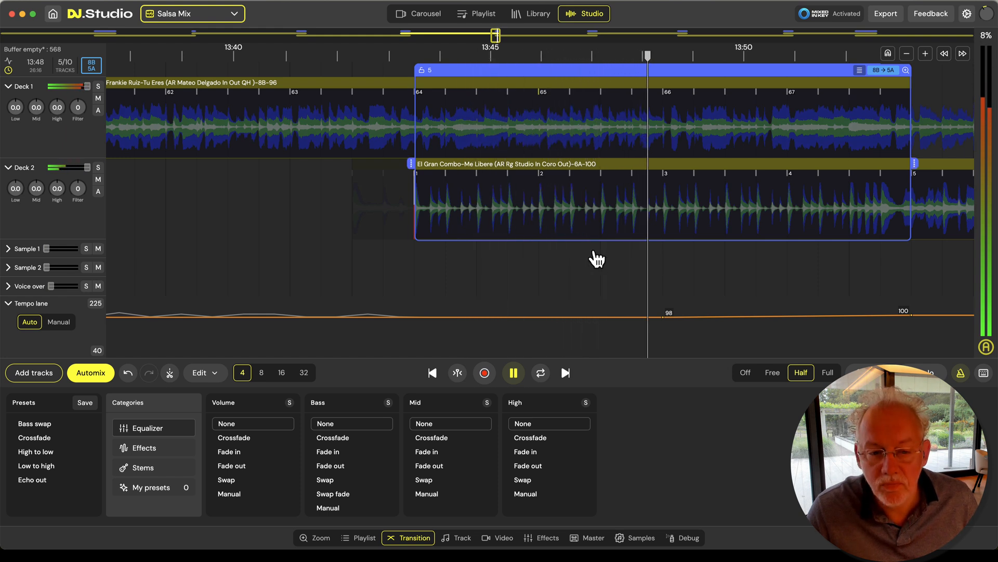
pyautogui.press('space')
# Shift El Gran Combo's beat grid slightly later near beat 2.3 so the lines meet the drum hits
pyautogui.scroll(5, 633, 234)
pyautogui.scroll(3, 635, 218)
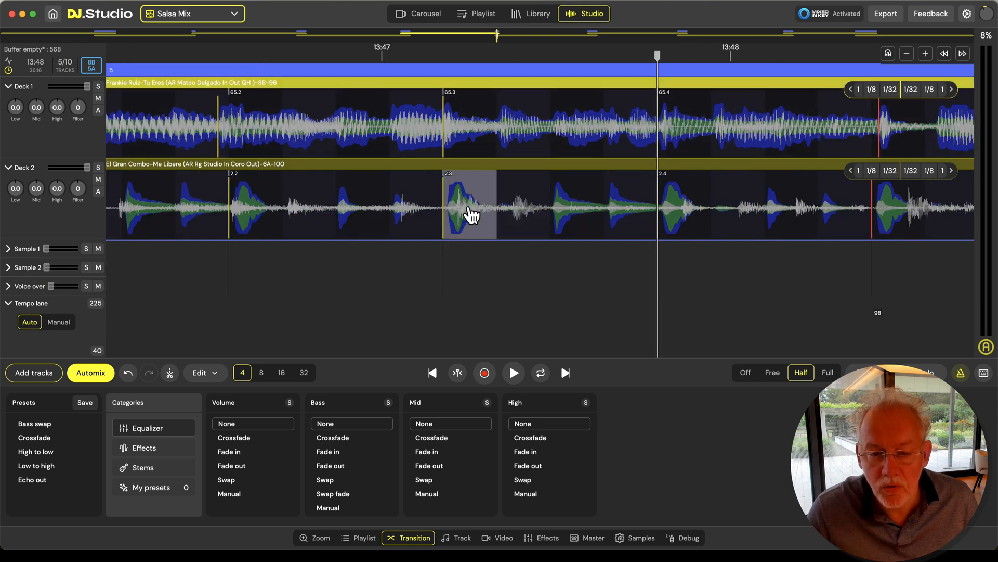
pyautogui.moveTo(444, 237)
pyautogui.mouseDown()
pyautogui.moveTo(458, 239)
pyautogui.moveTo(436, 238)
pyautogui.mouseUp()
# Play transition 5 on to about 13:53 to check El Gran Combo's corrected beat grid against Frankie Ruiz
pyautogui.press('space')
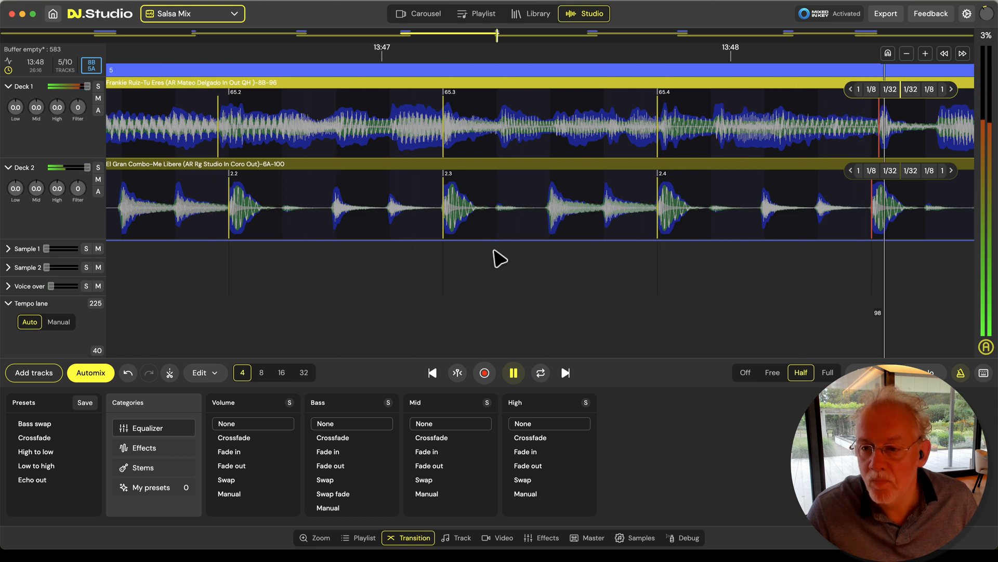
pyautogui.scroll(-5, 497, 248)
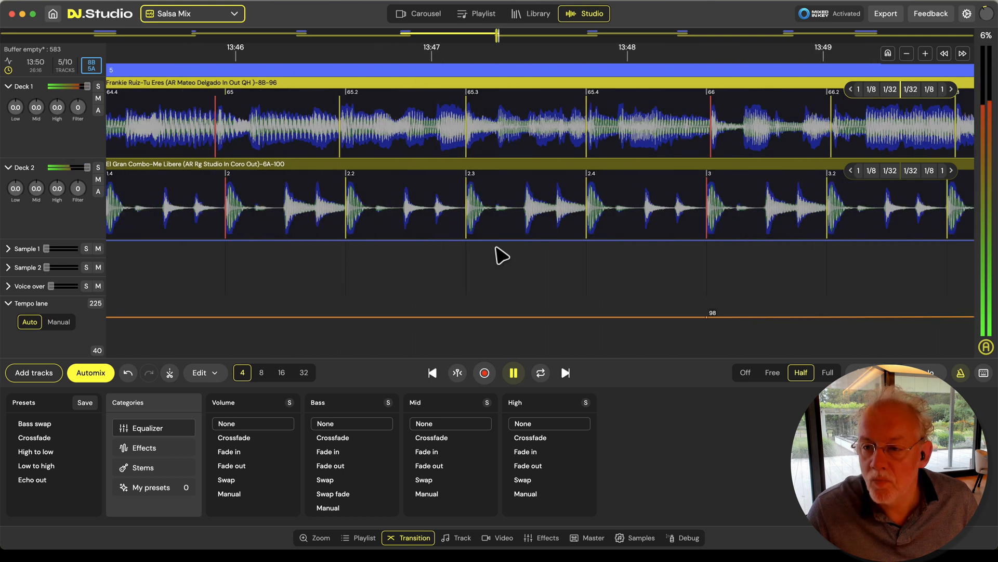
pyautogui.scroll(-3, 501, 255)
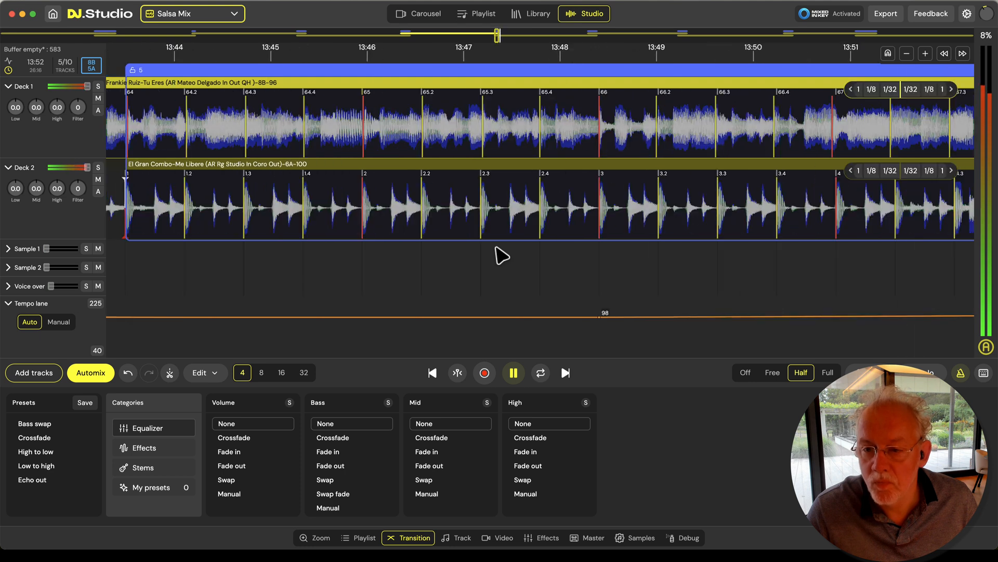
pyautogui.press('space')
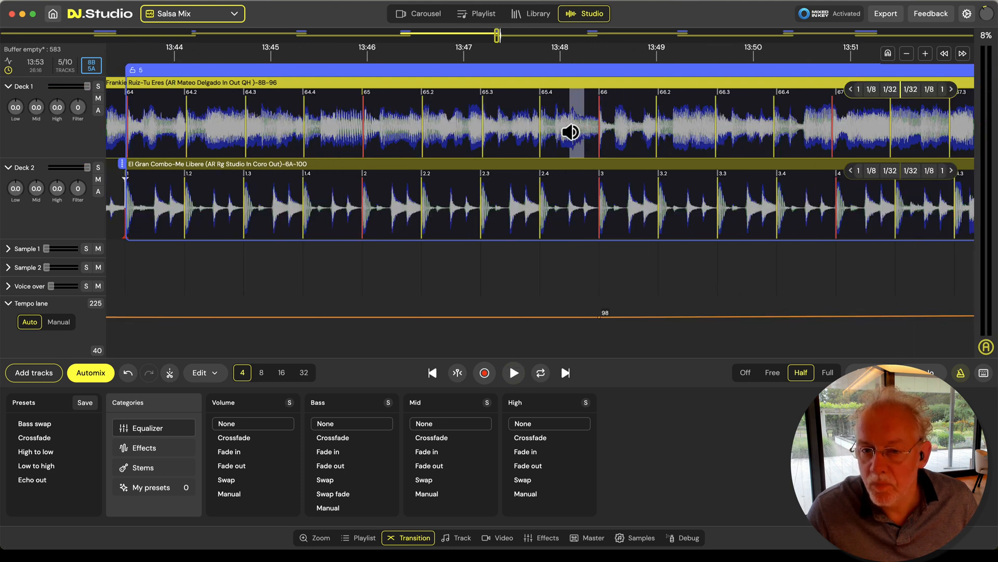
# Move Frankie Ruiz two bars and one beat earlier relative to El Gran Combo, putting its beat 66.2 at the start of transition 5
pyautogui.scroll(-5, 488, 158)
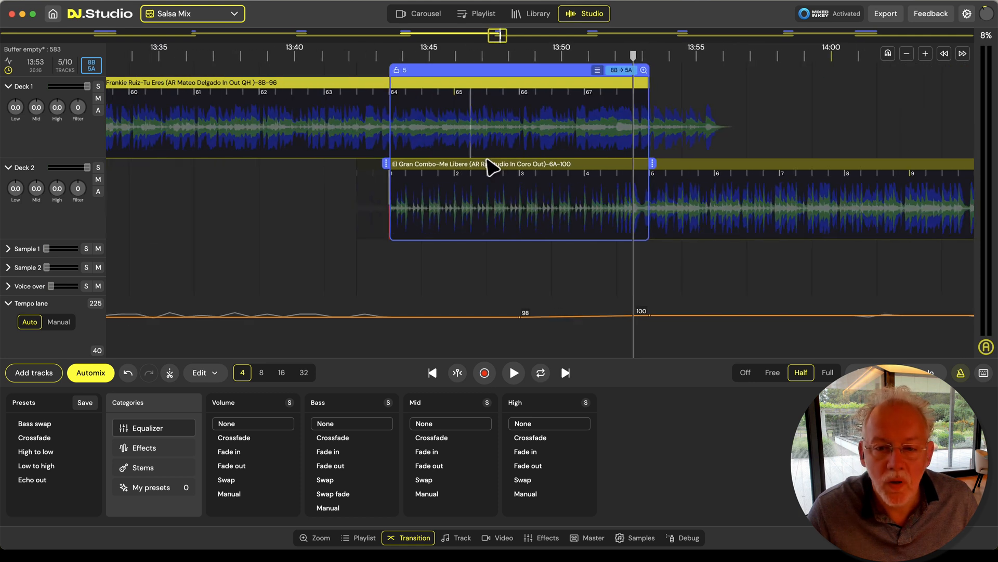
pyautogui.moveTo(587, 92); pyautogui.dragTo(448, 96)
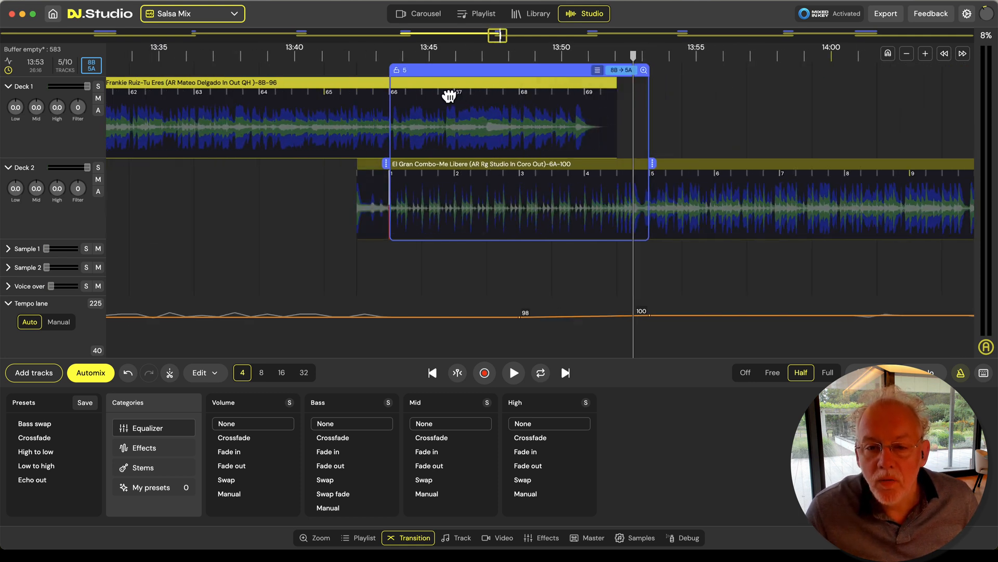
pyautogui.scroll(5, 513, 138)
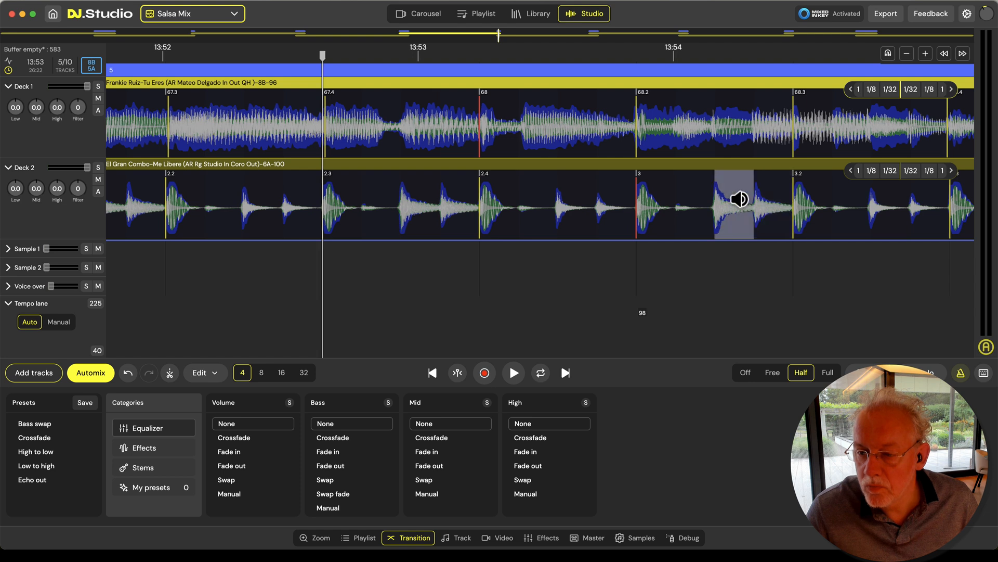
pyautogui.scroll(-10, 500, 277)
# Replay transition 5 from about 13:49 to 13:59, soloing El Gran Combo and bringing Frankie Ruiz back in to check the blend
pyautogui.doubleClick(458, 247)
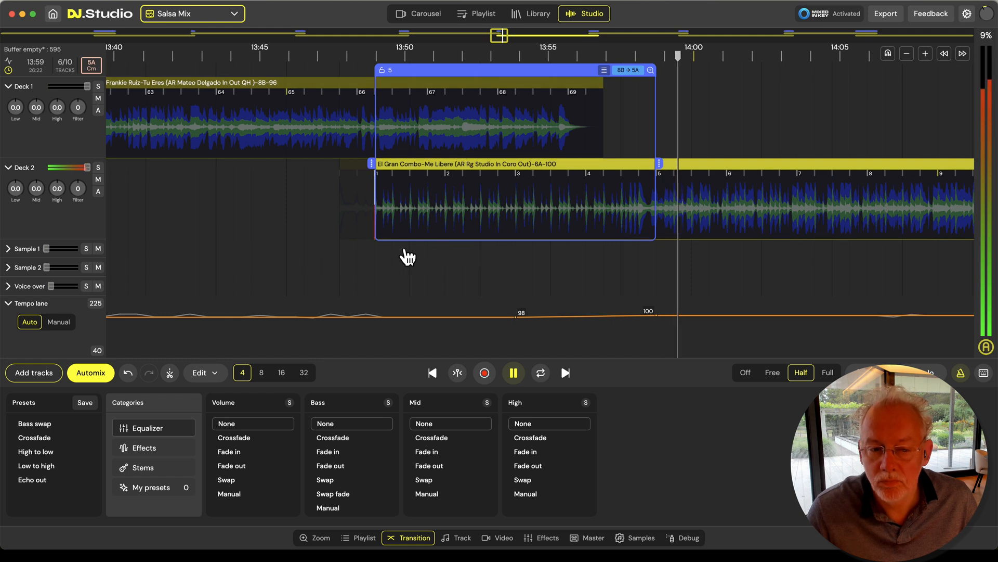
pyautogui.click(370, 266)
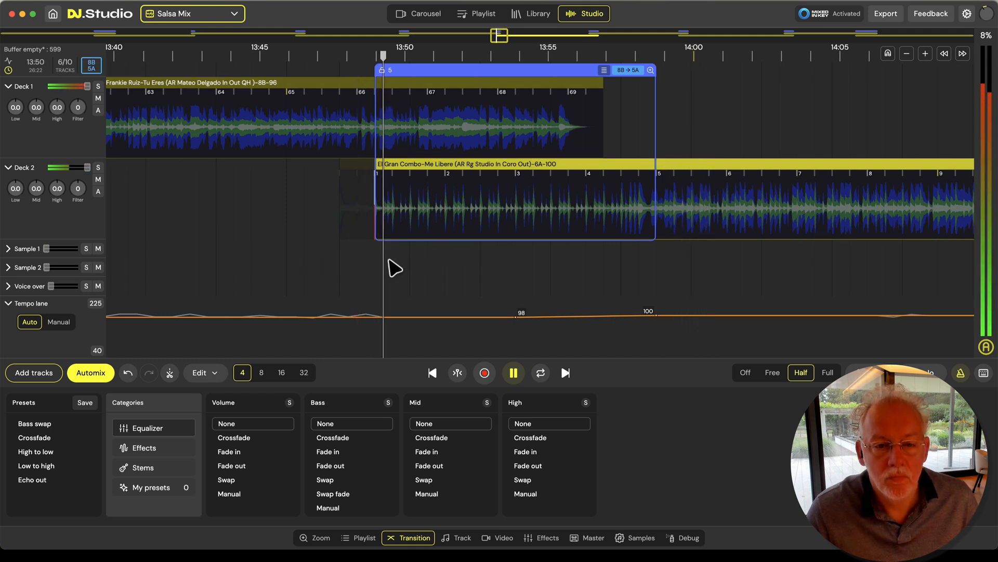
pyautogui.press('2')
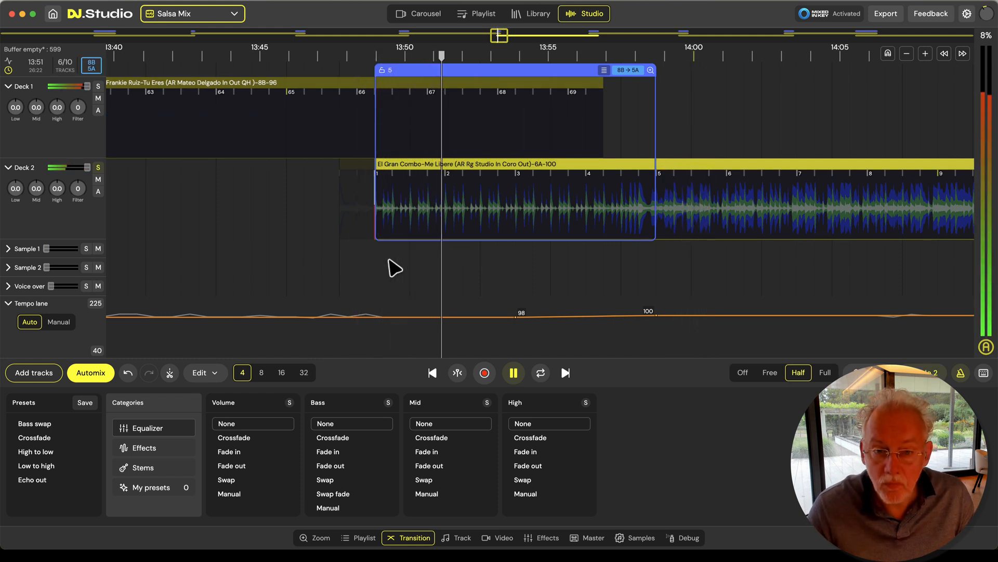
pyautogui.press('2')
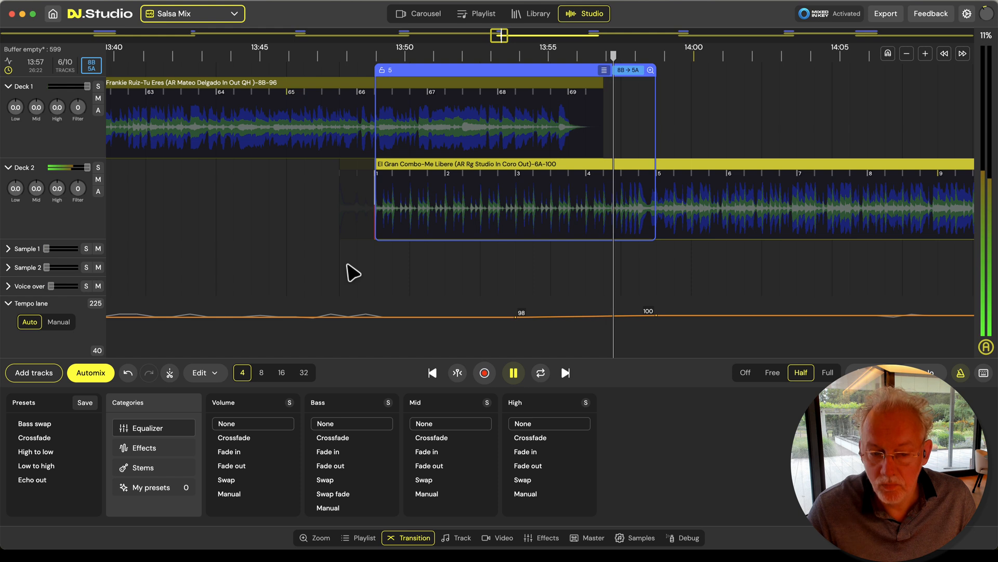
pyautogui.scroll(-3, 346, 272)
pyautogui.scroll(-3, 349, 269)
pyautogui.press('space')
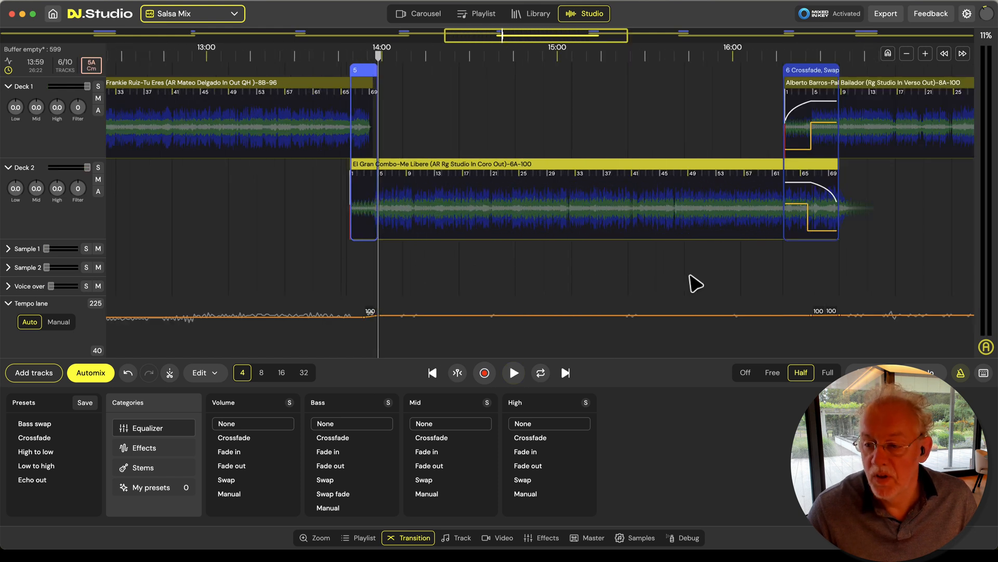
# Set both volume and bass to None for transition 6, from El Gran Combo to Alberto Barros
pyautogui.moveTo(747, 273); pyautogui.dragTo(494, 283)
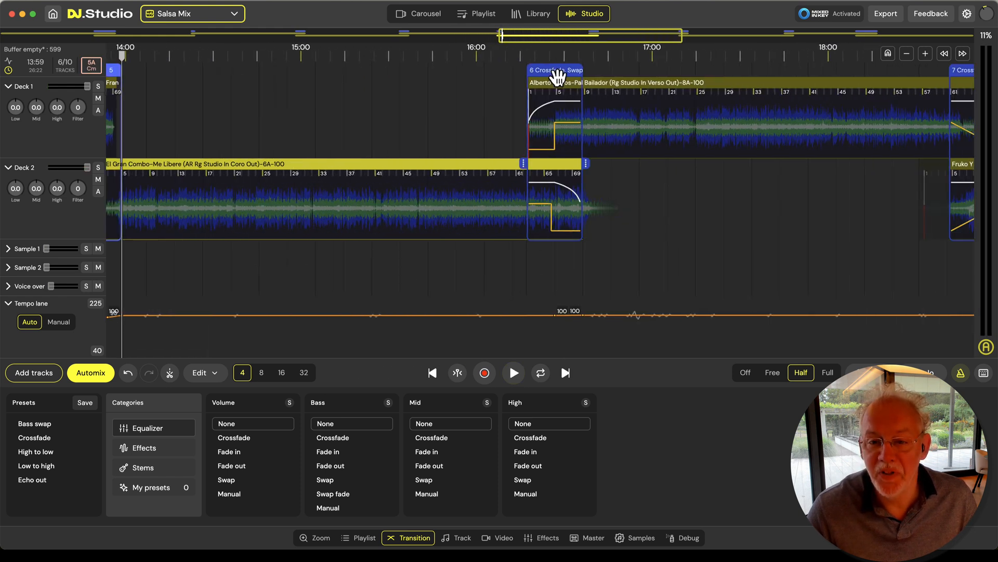
pyautogui.doubleClick(557, 74)
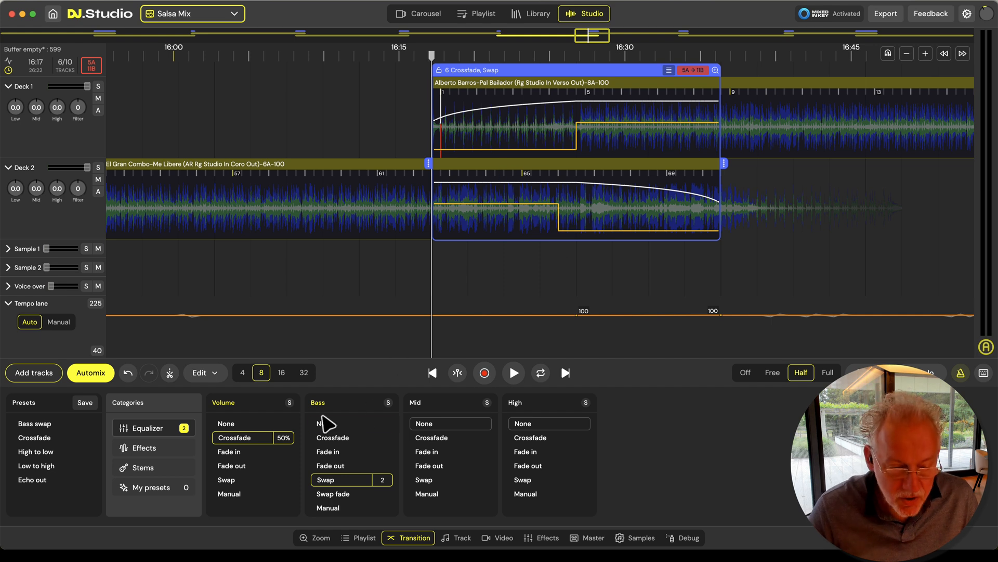
pyautogui.click(250, 424)
pyautogui.click(325, 423)
# Play transition 6 from about 16:21 to 16:27 with the view following the playhead to check how the beats line up
pyautogui.click(496, 264)
pyautogui.press('space')
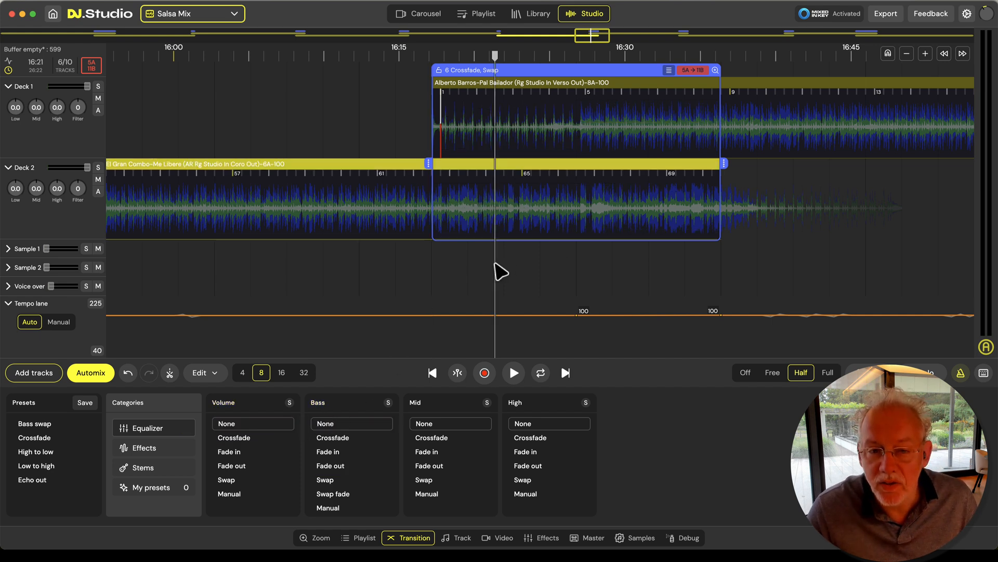
pyautogui.scroll(1, 515, 270)
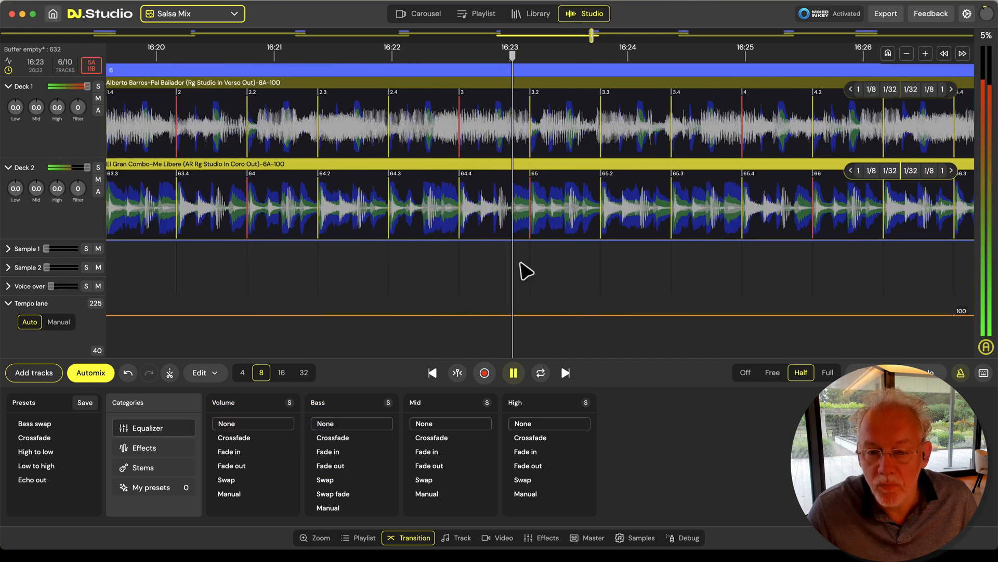
pyautogui.press('+')
pyautogui.press('f')
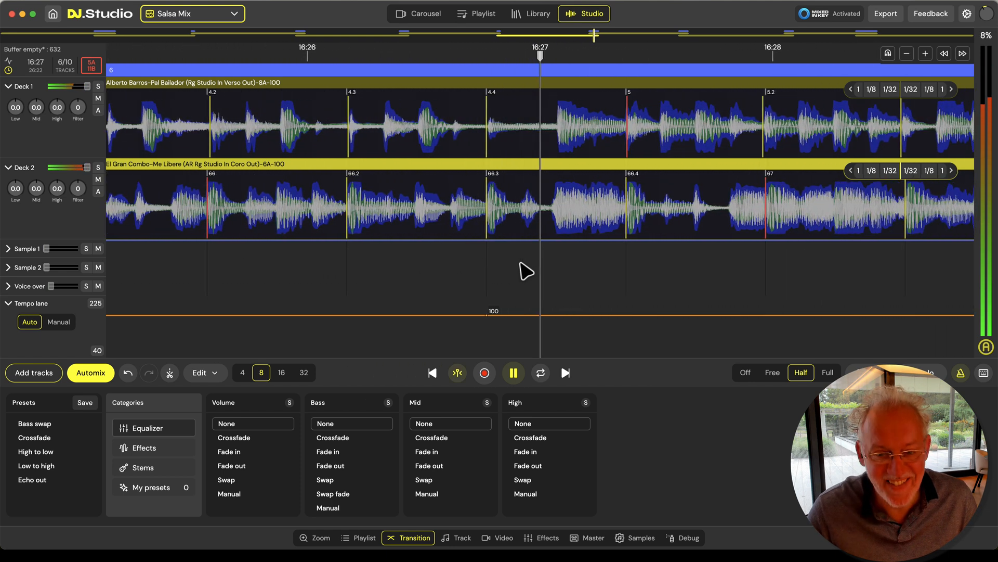
pyautogui.press('space')
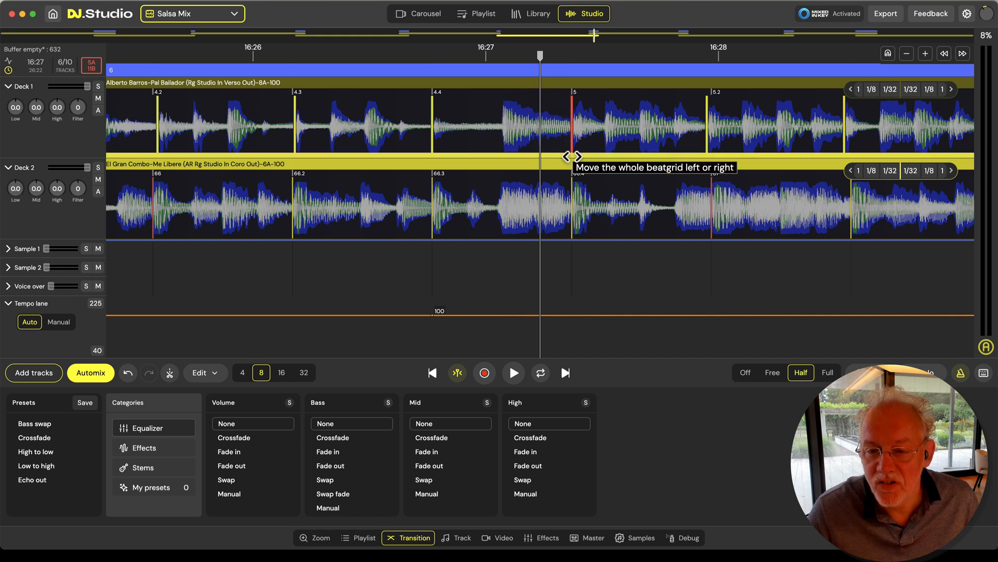
# Shift Alberto Barros's beat grid about half a beat earlier near bar 5, and align bar 5 with El Gran Combo's beat 66.3
pyautogui.moveTo(504, 155); pyautogui.dragTo(504, 154)
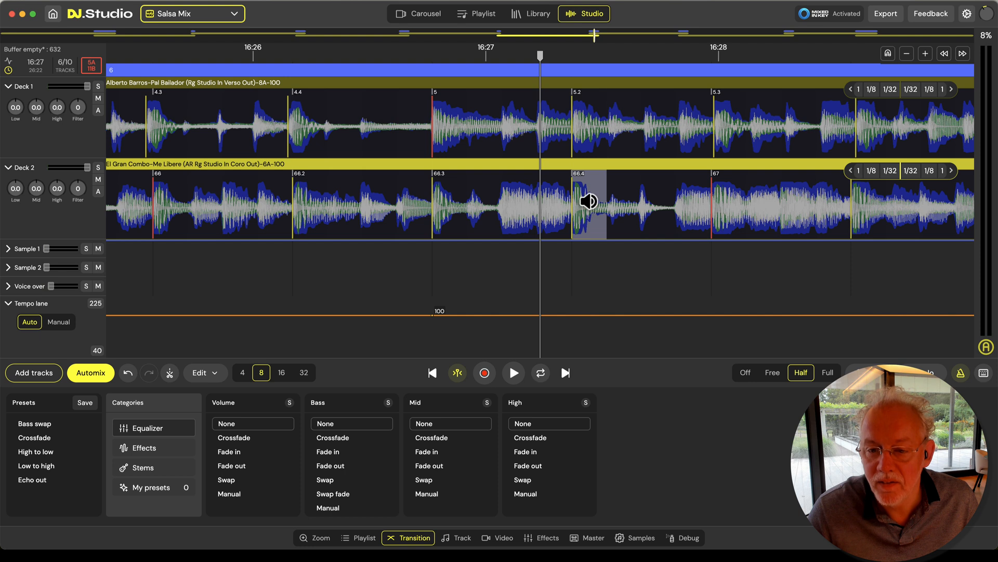
pyautogui.scroll(-3, 385, 280)
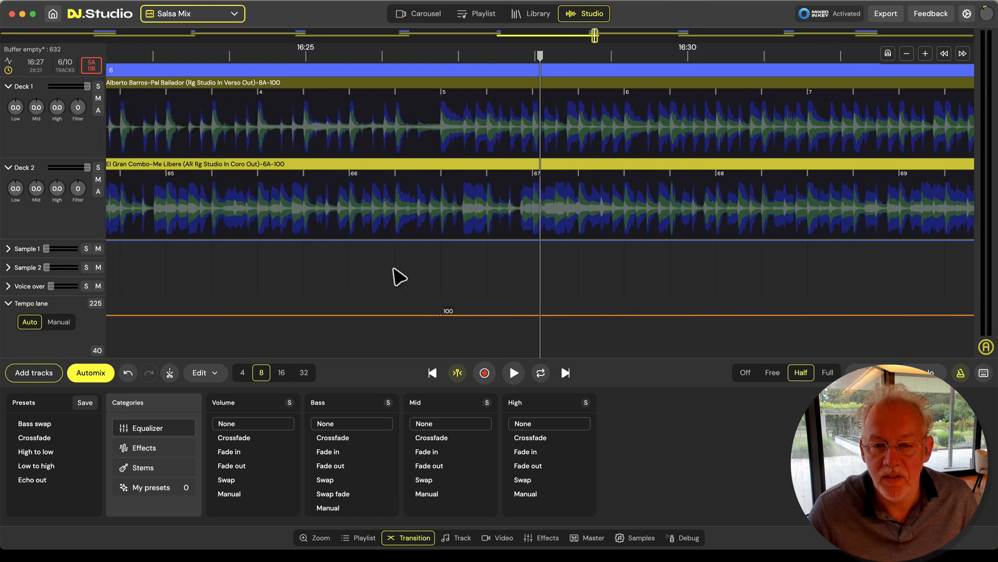
# Replay sections of transition 6 between about 16:18 and 16:29 to check Alberto Barros against El Gran Combo
pyautogui.press('space')
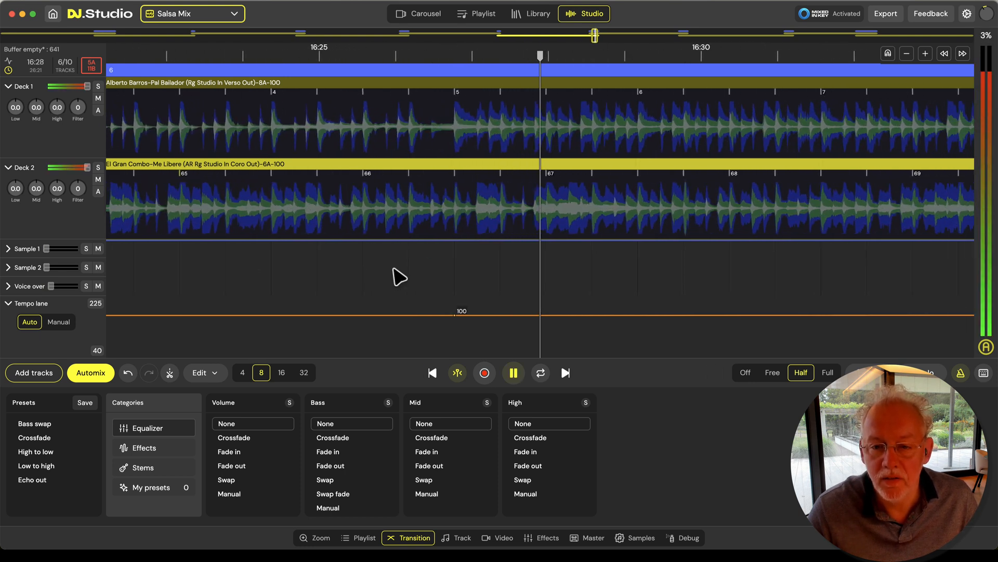
pyautogui.press('space')
pyautogui.scroll(-2, 403, 280)
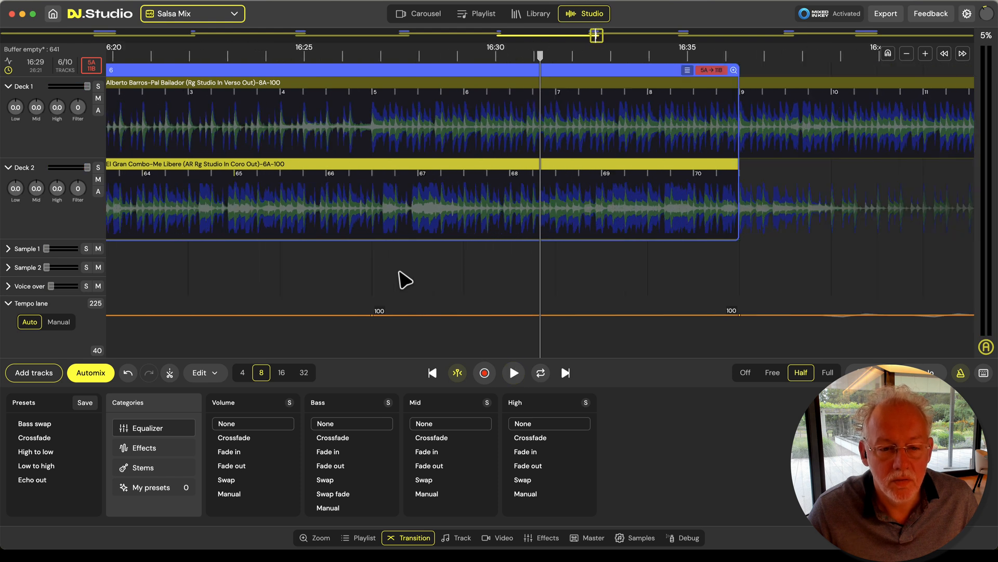
pyautogui.hscroll(-5, 211, 276)
pyautogui.press('space')
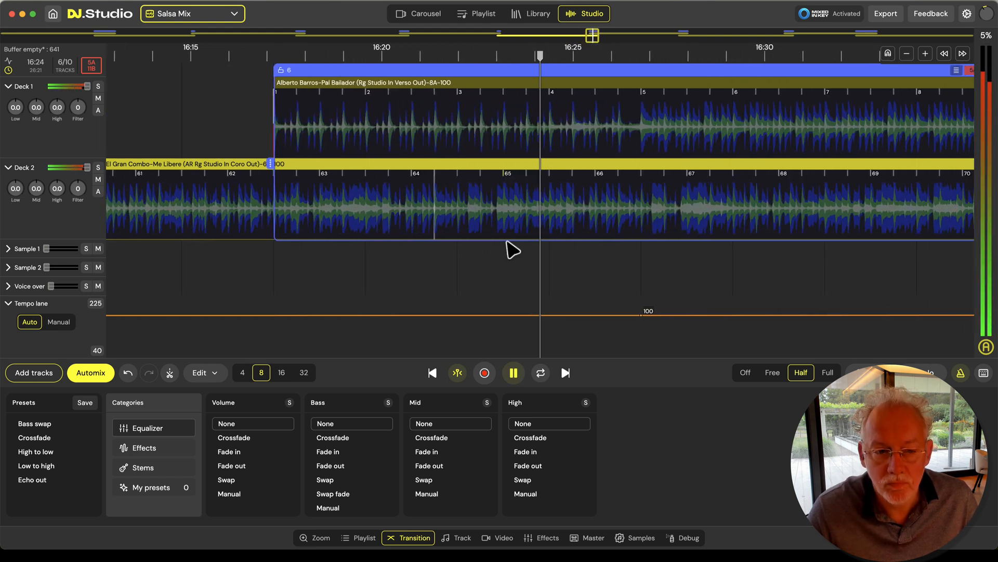
pyautogui.press('space')
pyautogui.hscroll(-6, 191, 271)
pyautogui.press('space')
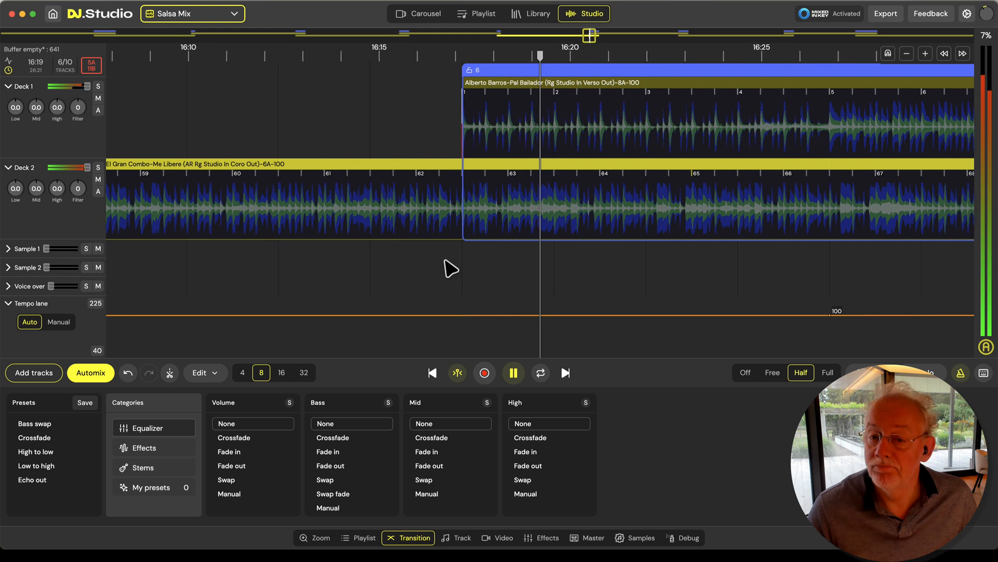
pyautogui.scroll(-5, 471, 260)
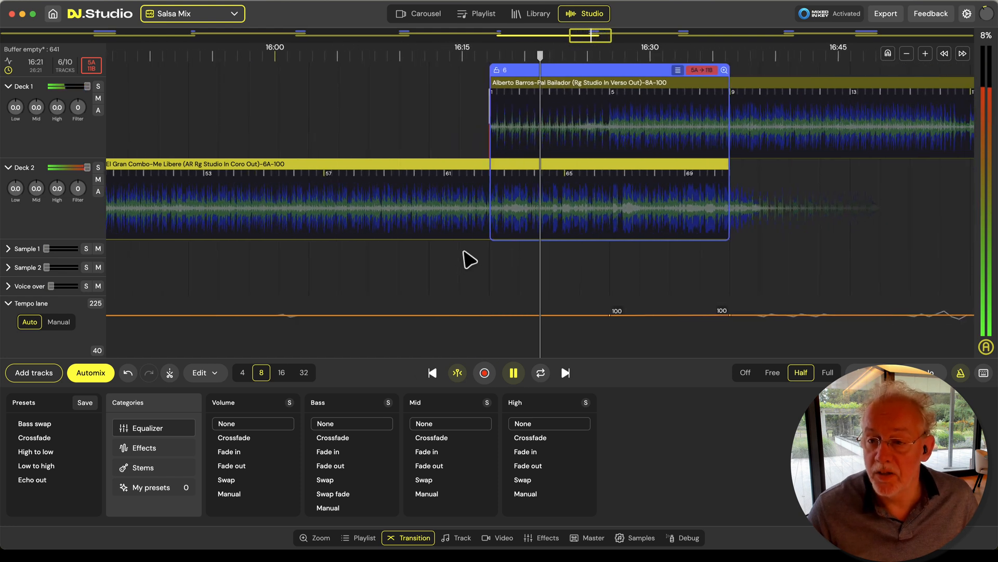
# Move Alberto Barros five bars later and one beat back relative to El Gran Combo, placing its bar 5 on beat 71.2
pyautogui.press('space')
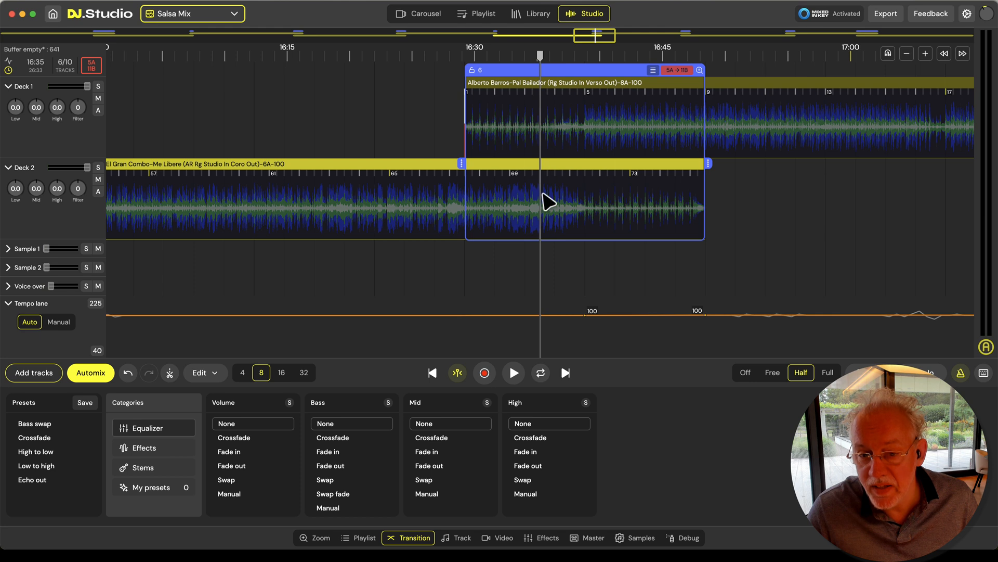
pyautogui.scroll(3, 552, 212)
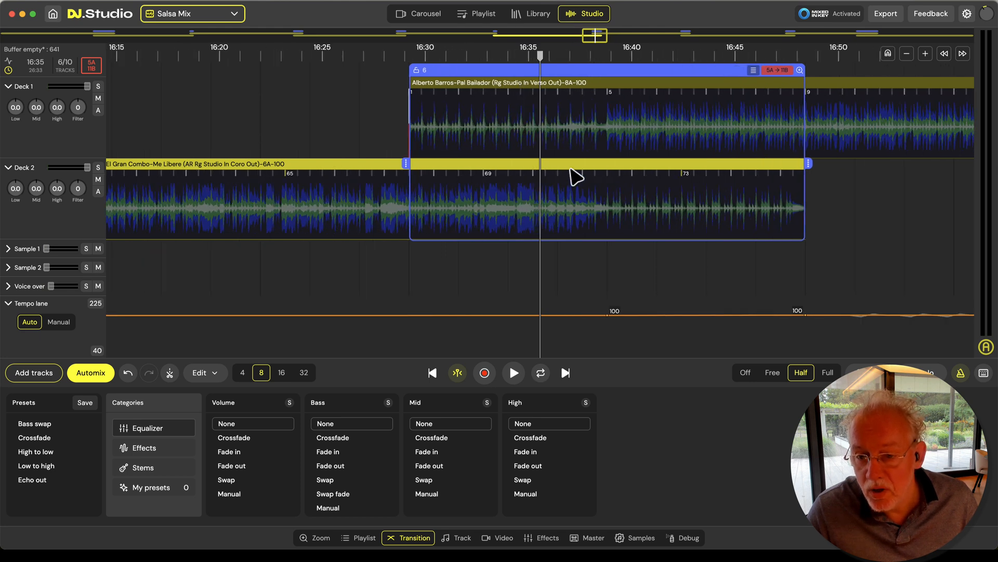
pyautogui.press('space')
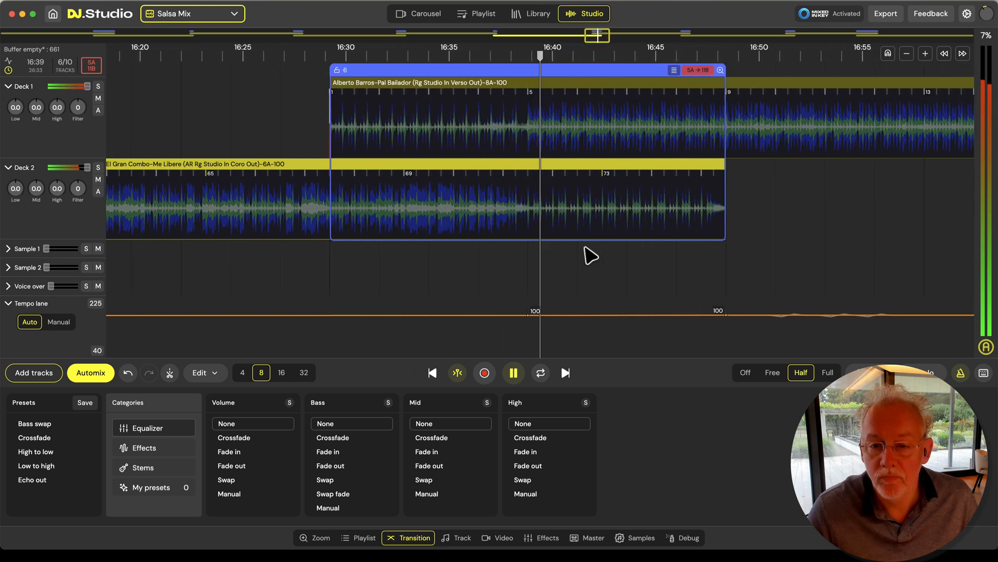
pyautogui.press('space')
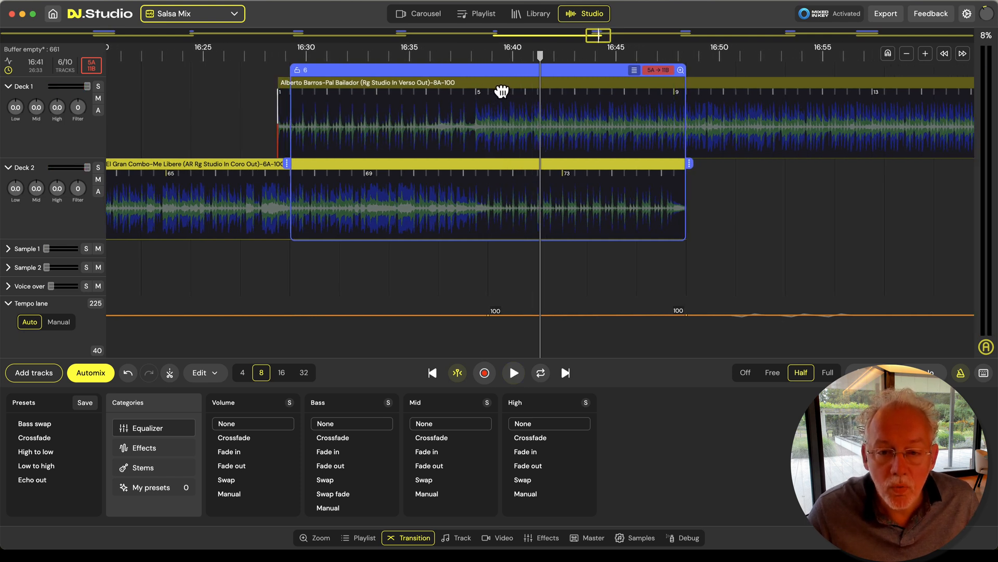
# Play the realigned transition 6 from about 16:34 past 16:41 to check the blend by ear
pyautogui.click(403, 277)
pyautogui.press('space')
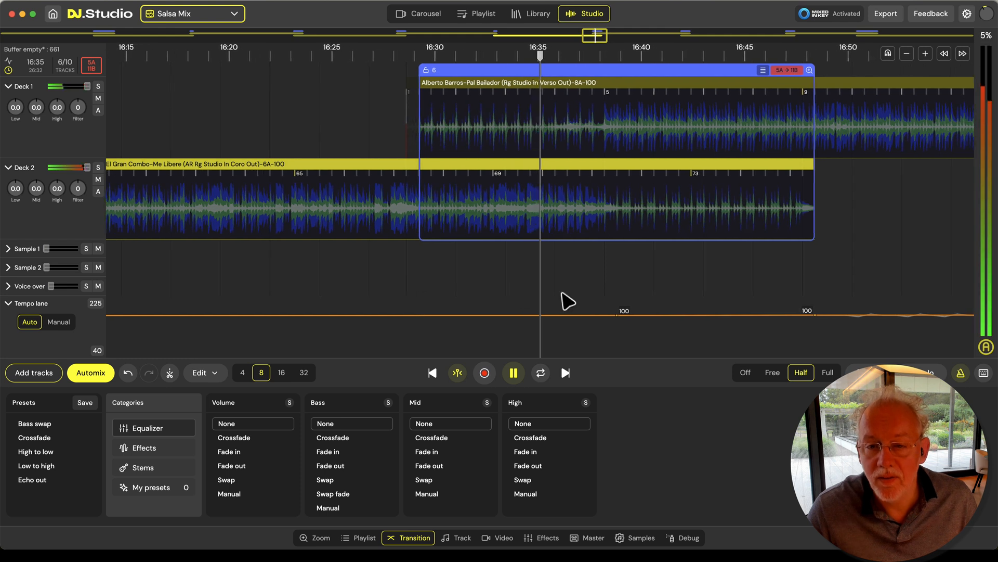
pyautogui.scroll(3, 586, 281)
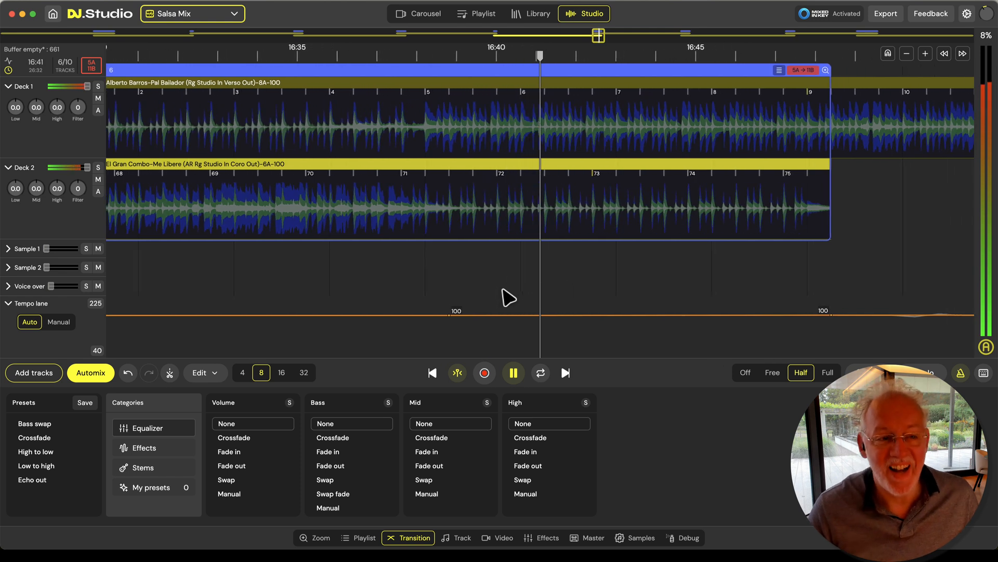
pyautogui.scroll(-5, 510, 281)
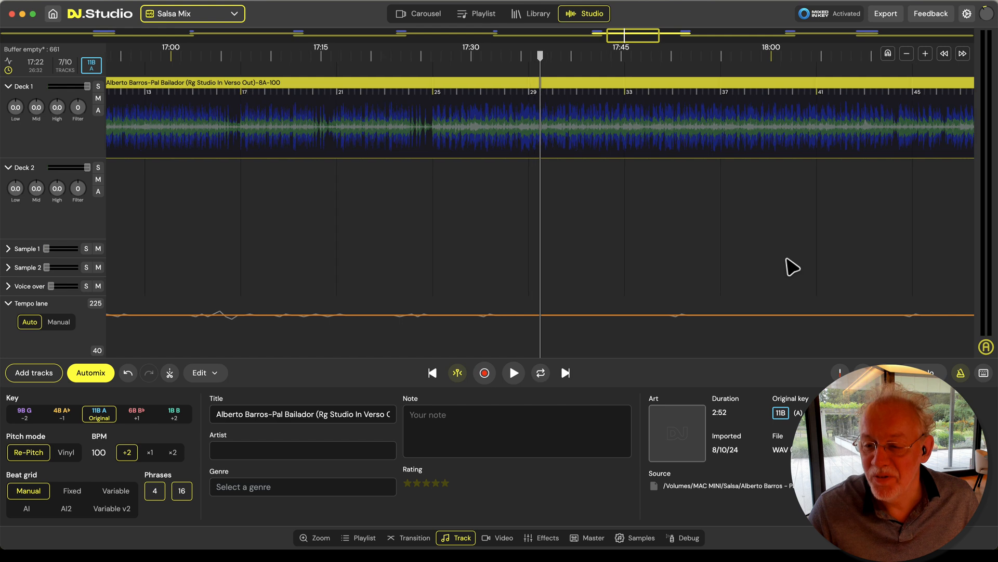
# Remove the volume and bass crossfades from transition 7 between Alberto Barros and Fruko Y Sus Tesos
pyautogui.click(631, 192)
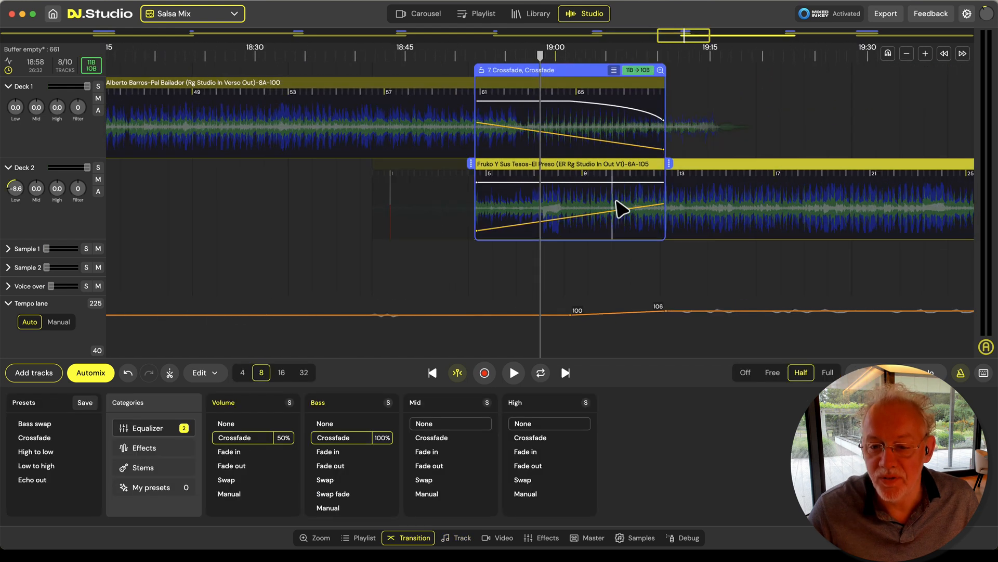
pyautogui.click(327, 424)
pyautogui.click(274, 423)
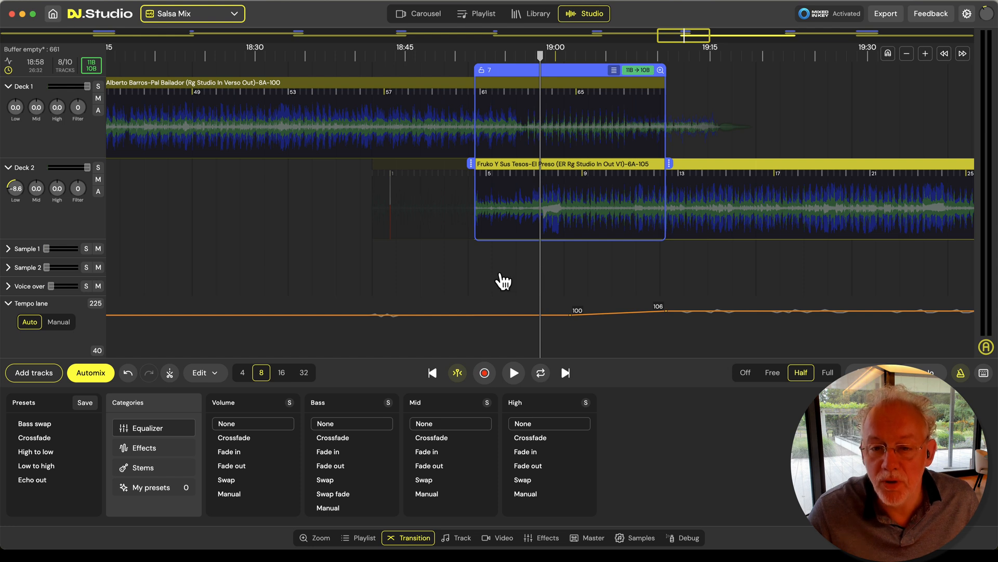
# Play transition 7 from about 18:57 to compare the beats of Alberto Barros and Fruko Y Sus Tesos up close
pyautogui.scroll(5, 503, 281)
pyautogui.scroll(5, 572, 278)
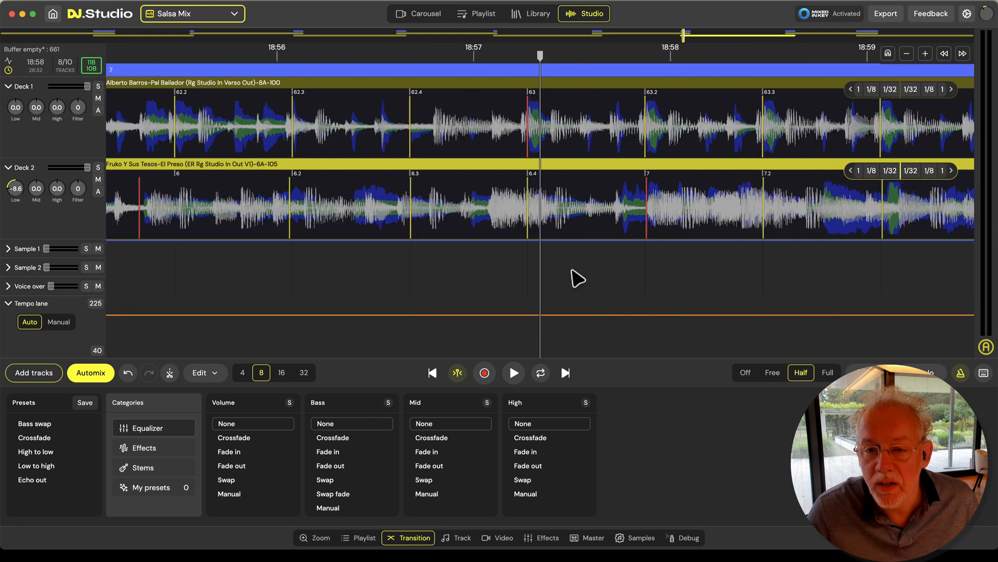
pyautogui.scroll(3, 576, 279)
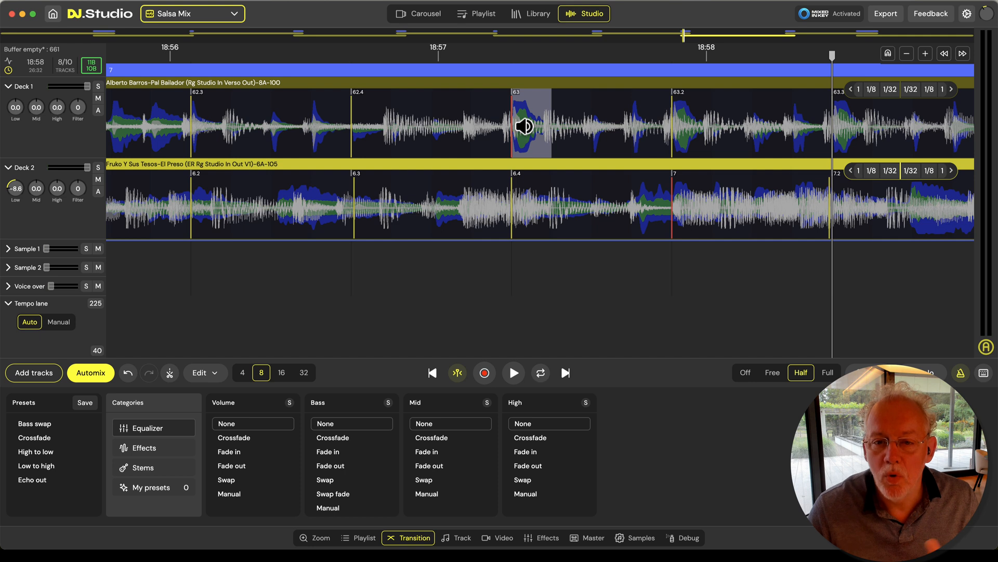
pyautogui.click(413, 290)
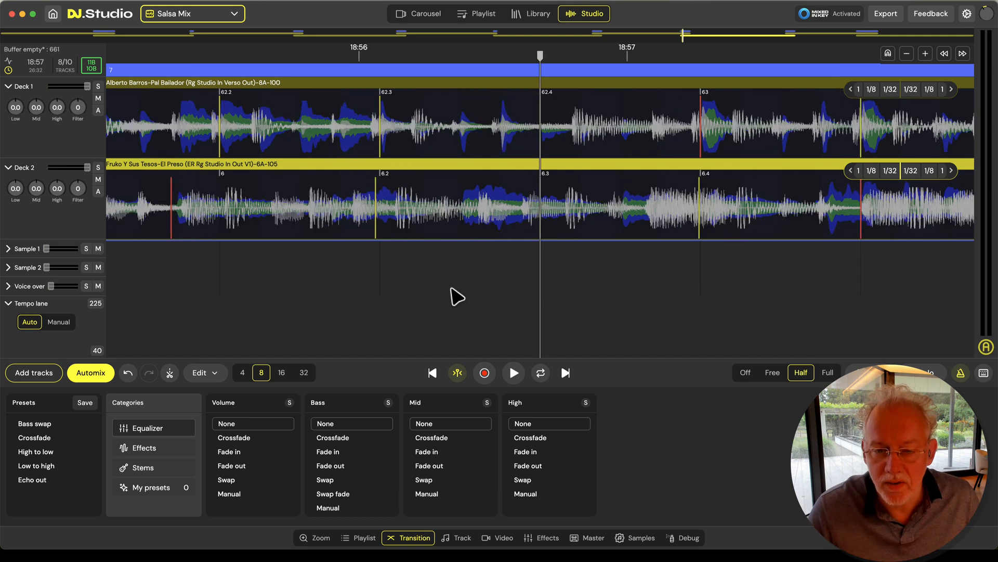
pyautogui.press('space')
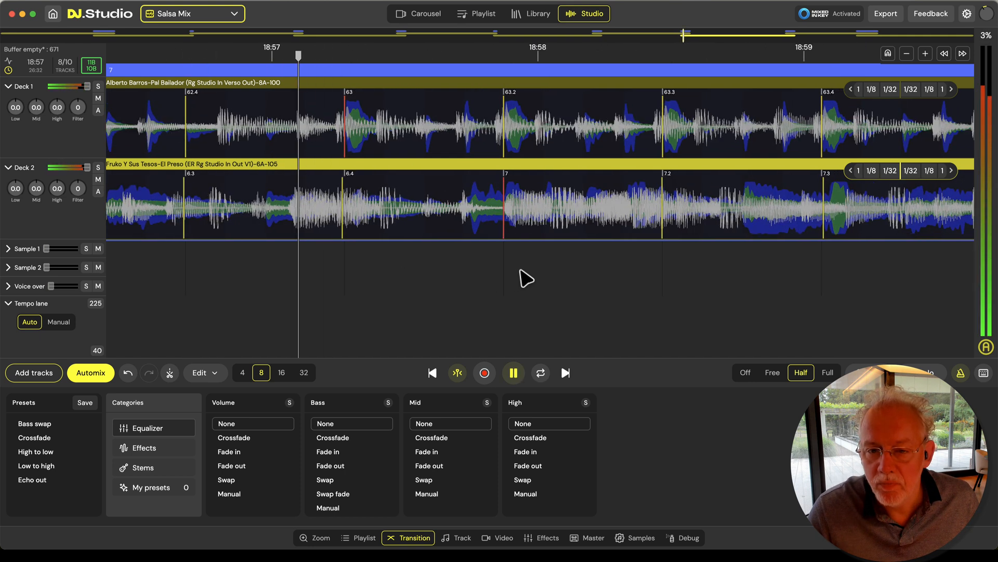
pyautogui.press('space')
# Undo the last beat grid shift on Alberto Barros near beat 63.2
pyautogui.scroll(-2, 496, 269)
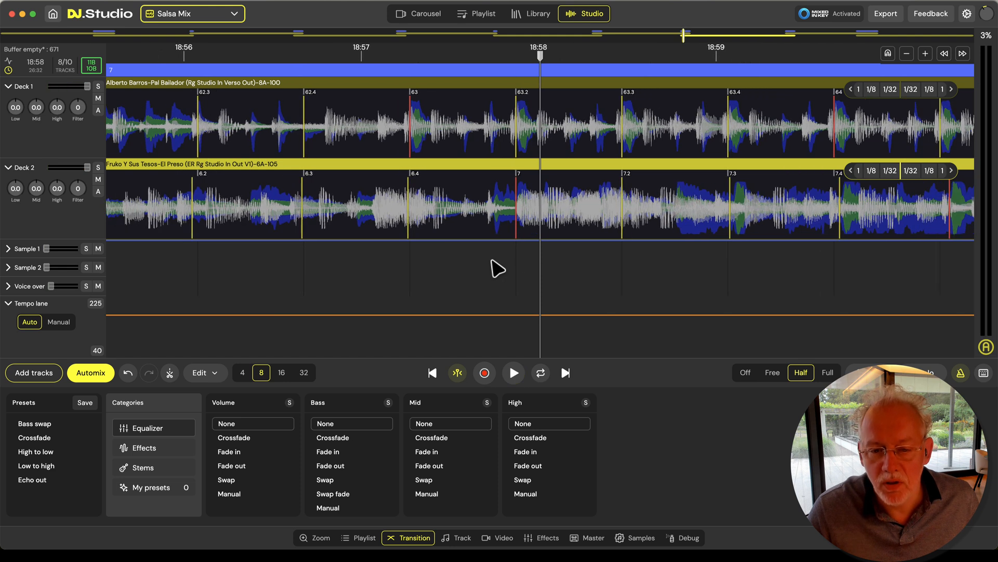
pyautogui.scroll(1, 497, 268)
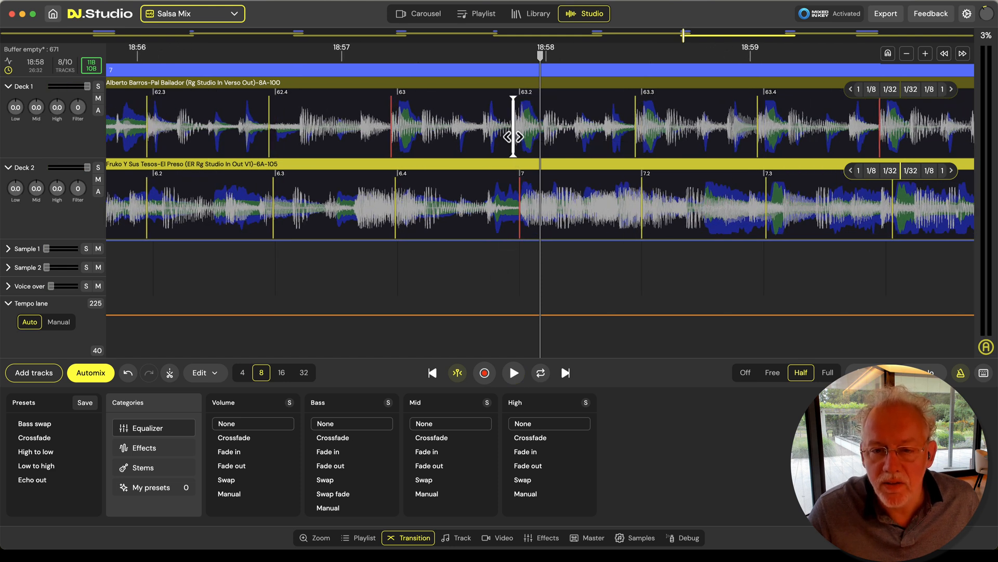
pyautogui.press('super+z')
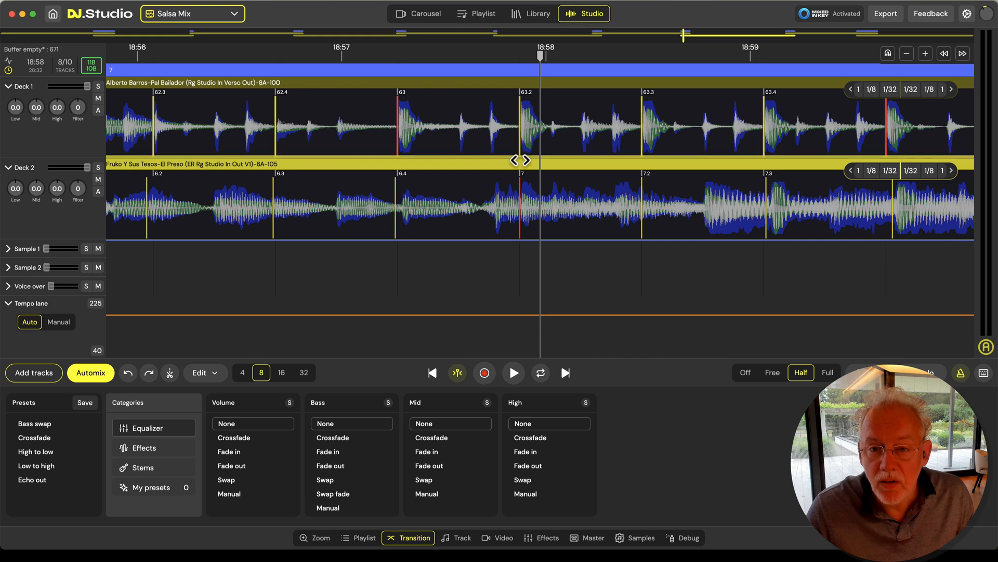
# Play transition 7 from about 18:58 to 19:09 to check how Fruko Y Sus Tesos lines up with Alberto Barros
pyautogui.scroll(-1, 561, 217)
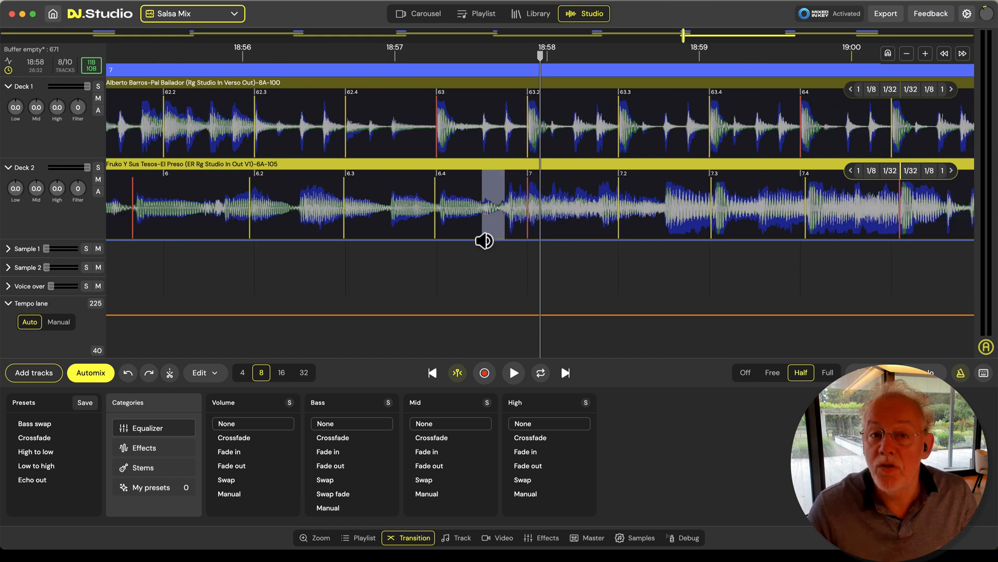
pyautogui.scroll(-3, 510, 299)
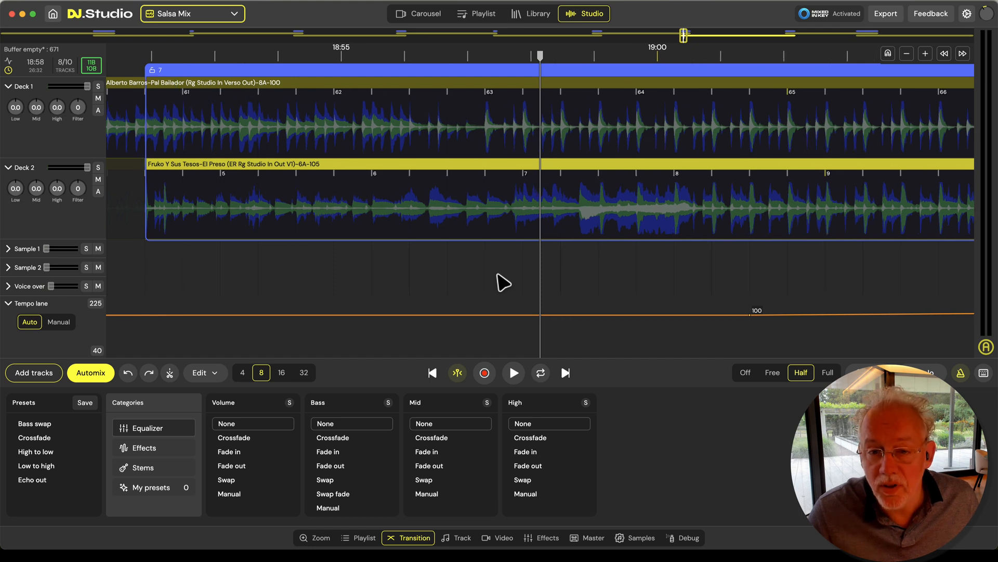
pyautogui.press('space')
pyautogui.scroll(3, 430, 267)
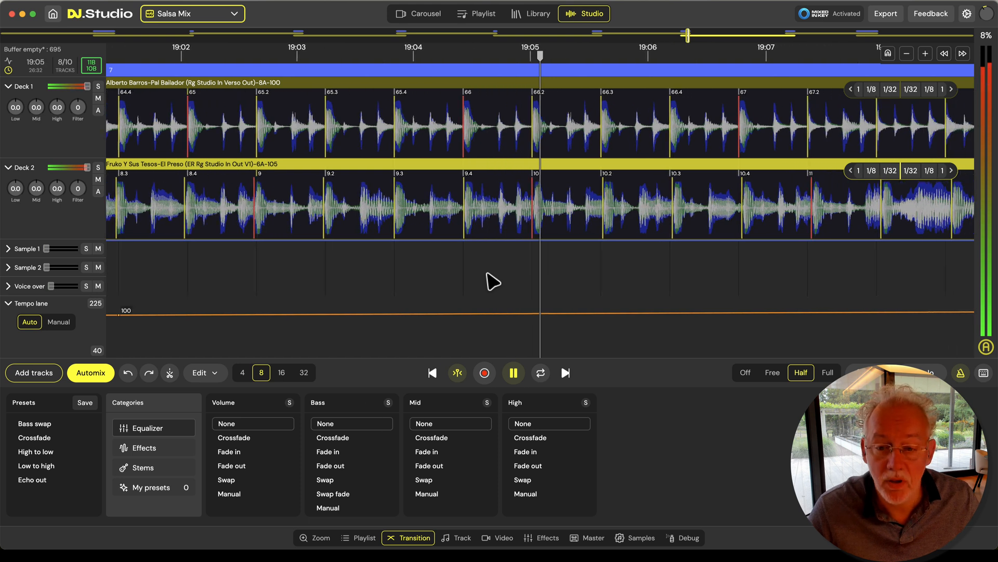
pyautogui.scroll(-5, 487, 273)
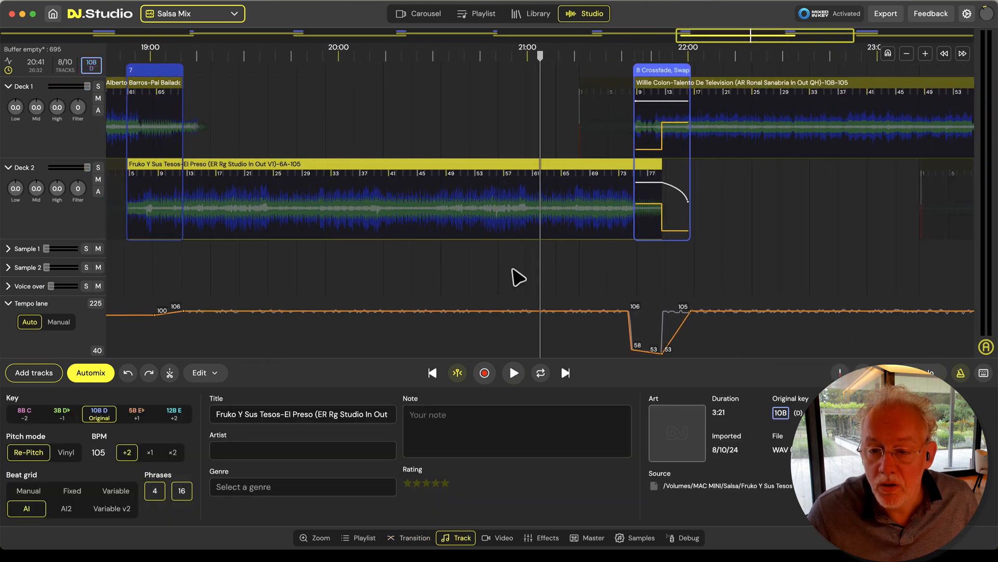
# Try to move Willie Colon later in transition 8 so it starts after Fruko's ending, and play Fruko's outro from about 21:41
pyautogui.hscroll(5, 519, 277)
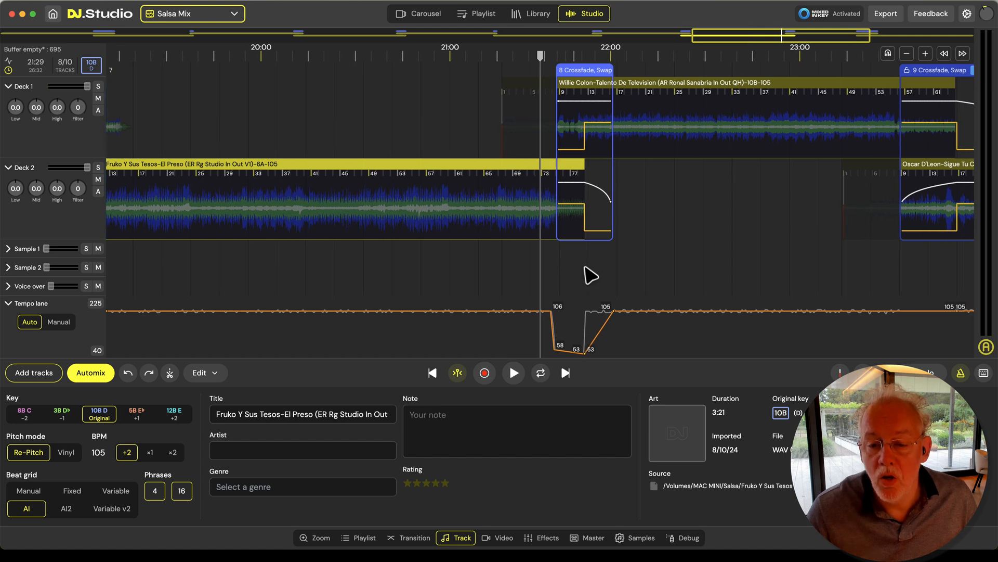
pyautogui.scroll(3, 579, 293)
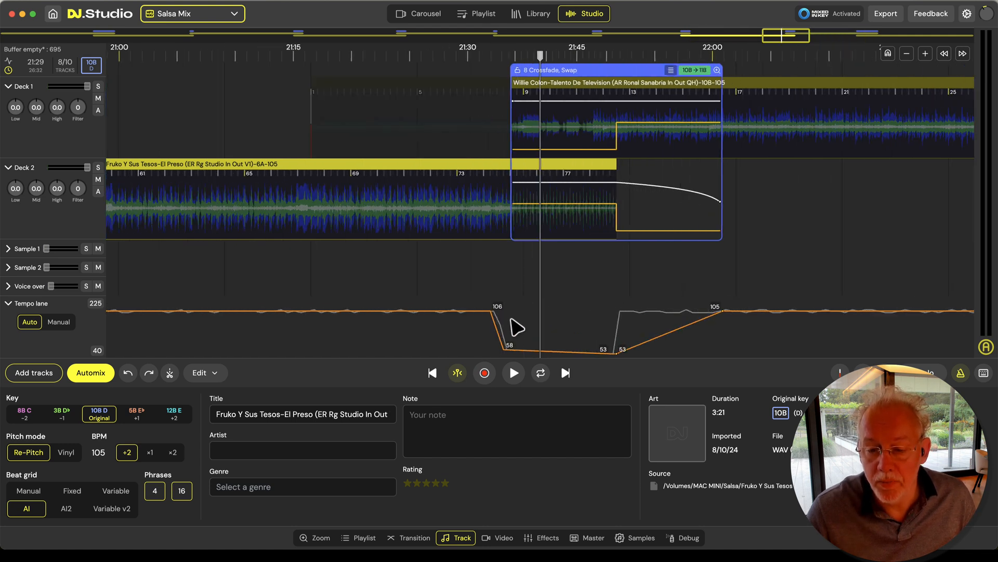
pyautogui.moveTo(487, 317)
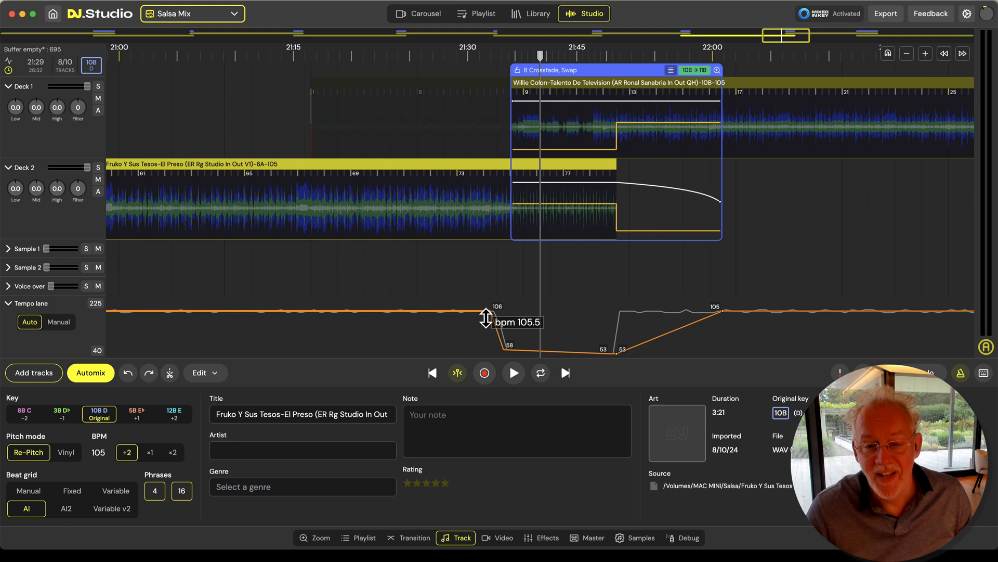
pyautogui.moveTo(583, 165); pyautogui.dragTo(484, 166)
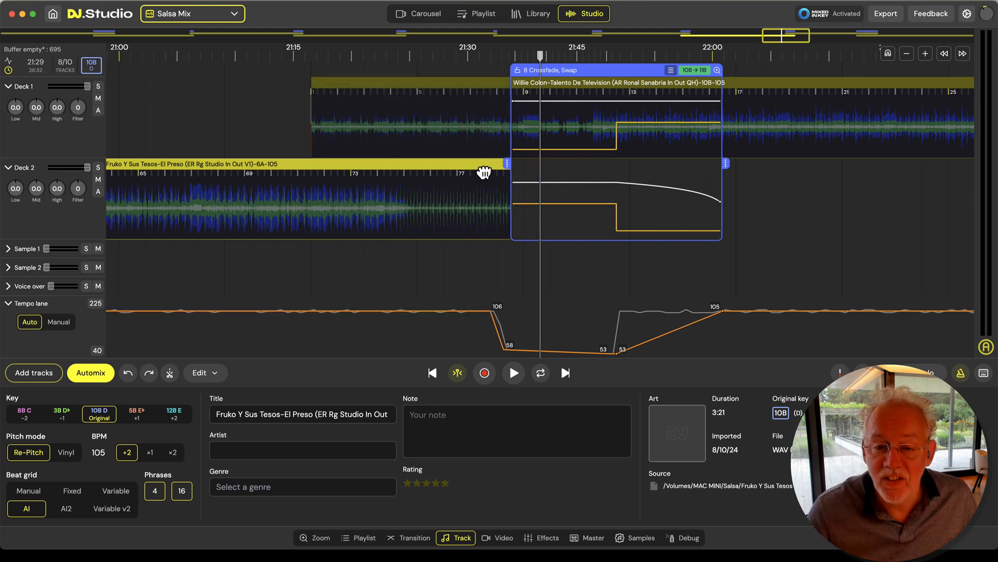
pyautogui.moveTo(578, 94); pyautogui.dragTo(854, 98)
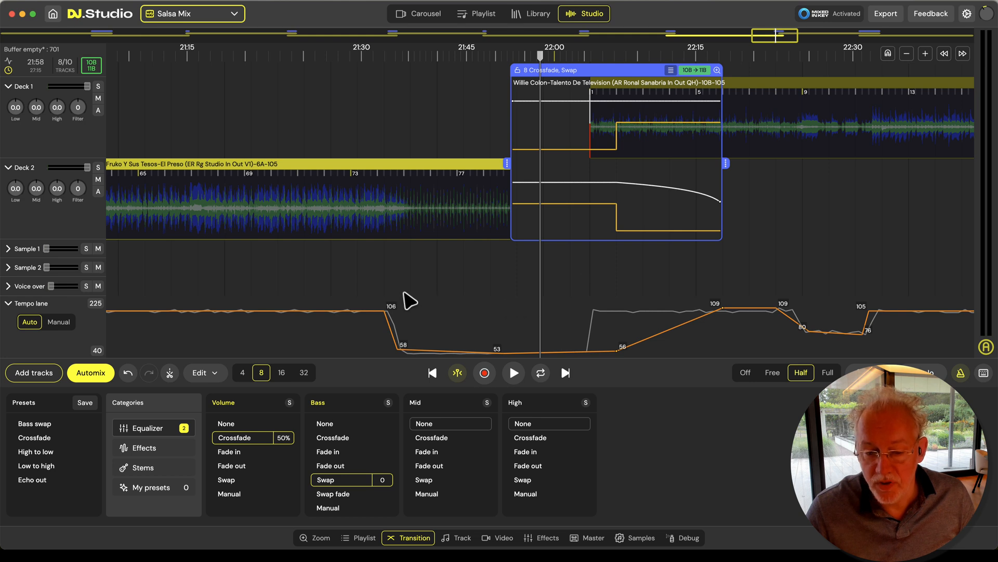
pyautogui.click(445, 219)
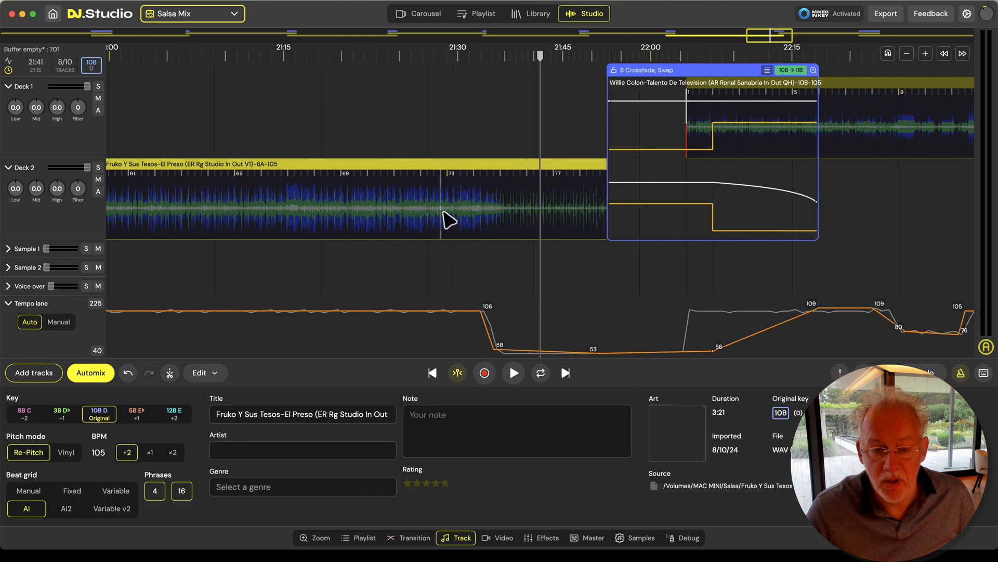
pyautogui.press('space')
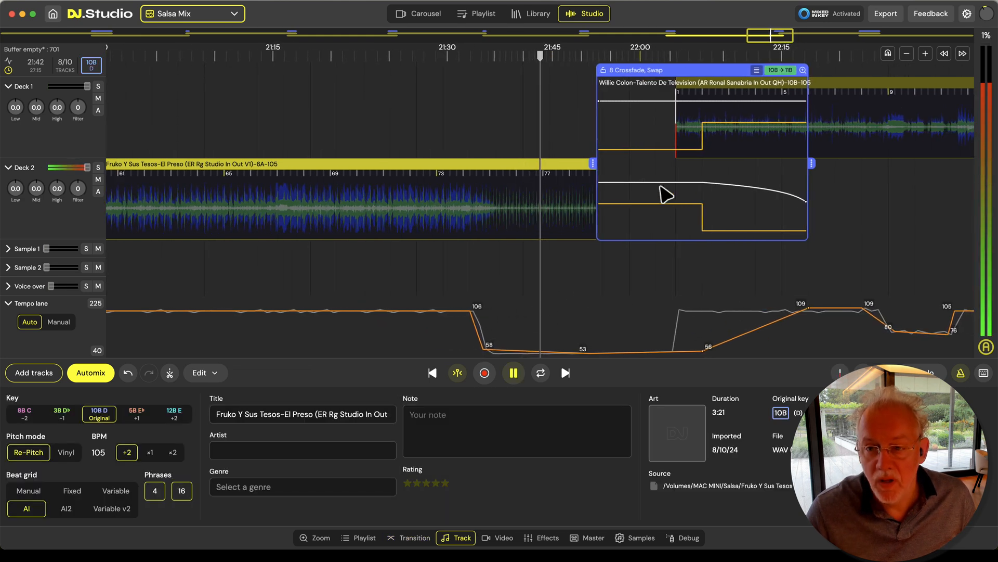
# Move Willie Colon earlier so its bar 1 overlaps Fruko from about bar 71, and play the end of transition 8
pyautogui.click(662, 78)
pyautogui.moveTo(659, 75); pyautogui.dragTo(538, 76)
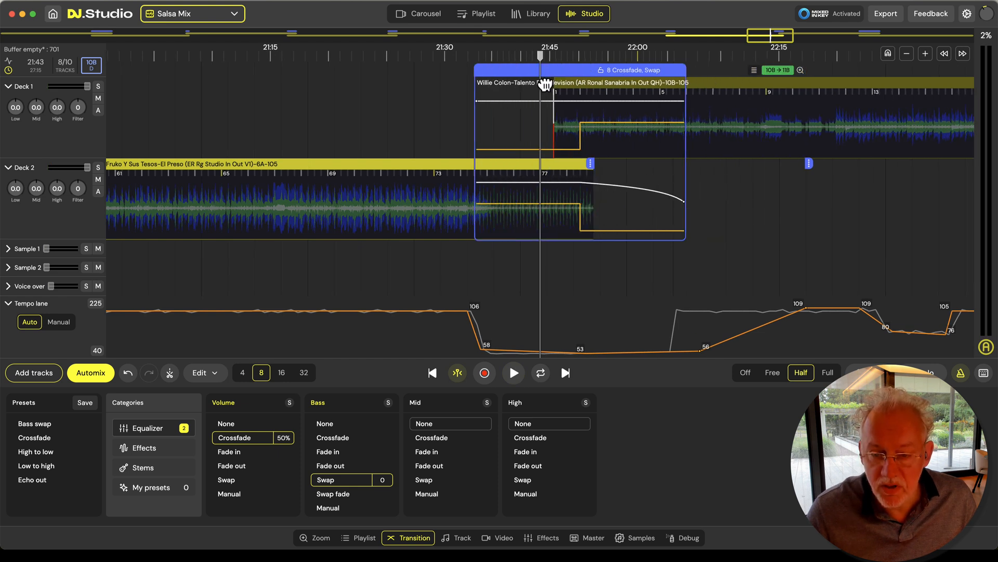
pyautogui.moveTo(656, 90); pyautogui.dragTo(572, 94)
pyautogui.moveTo(575, 168); pyautogui.dragTo(659, 163)
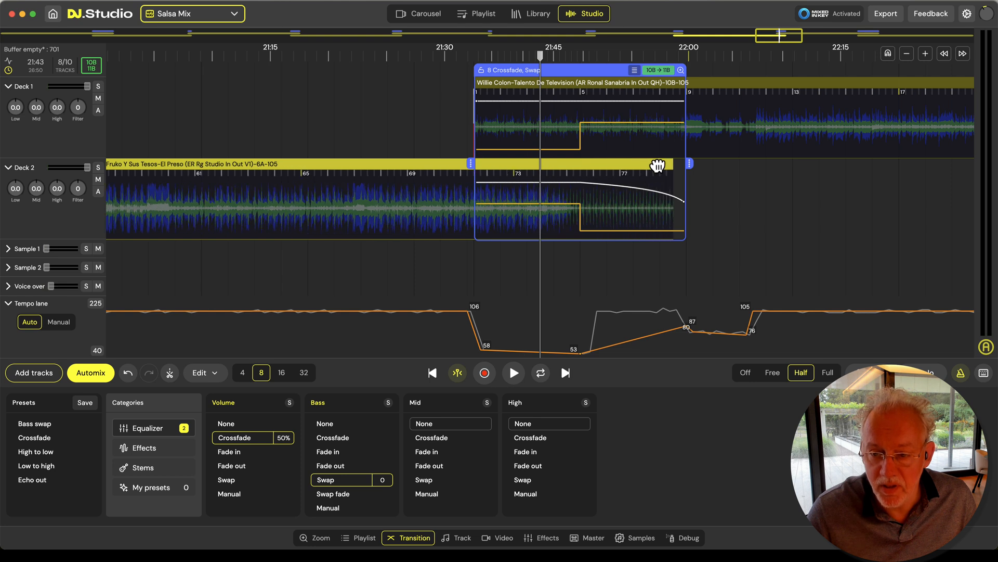
pyautogui.press('space')
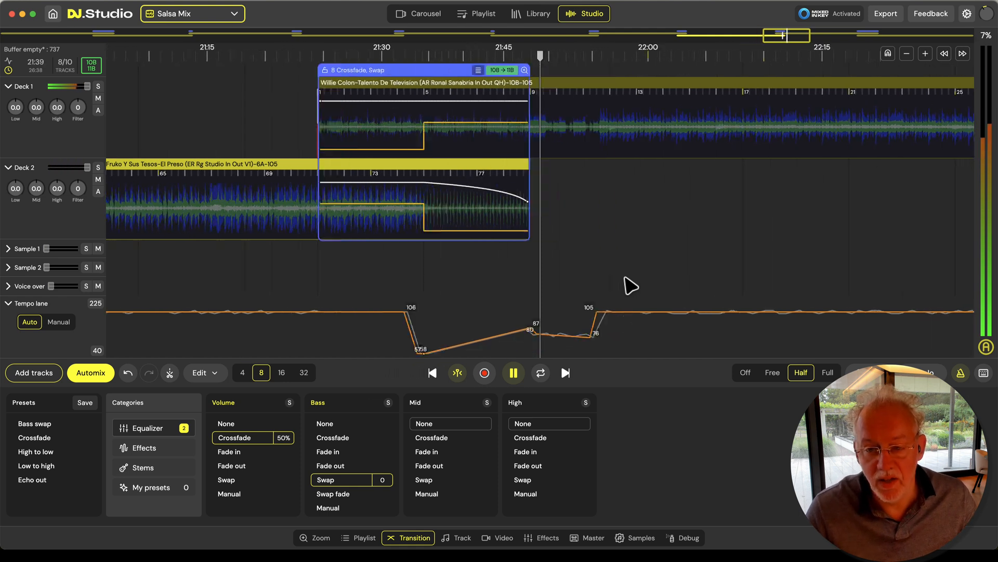
pyautogui.press('space')
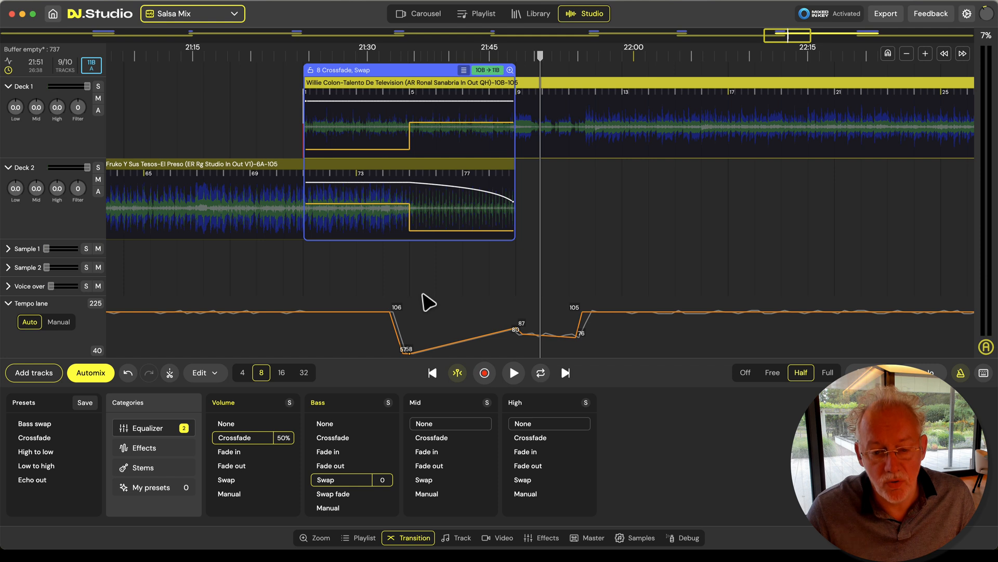
# Set the beat grid of the Fruko Y Sus Tesos track to Fixed
pyautogui.scroll(-2, 459, 290)
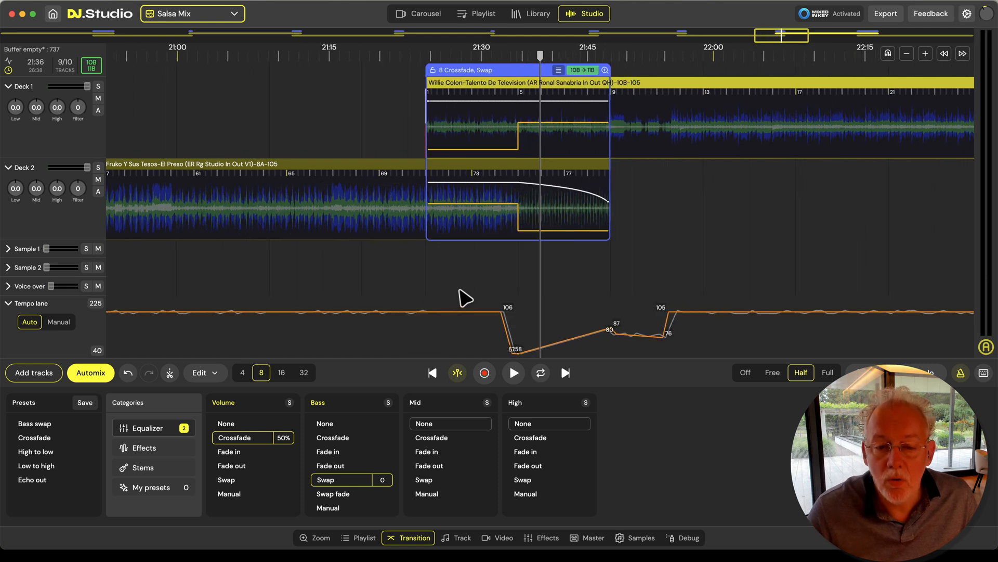
pyautogui.hscroll(-3, 394, 223)
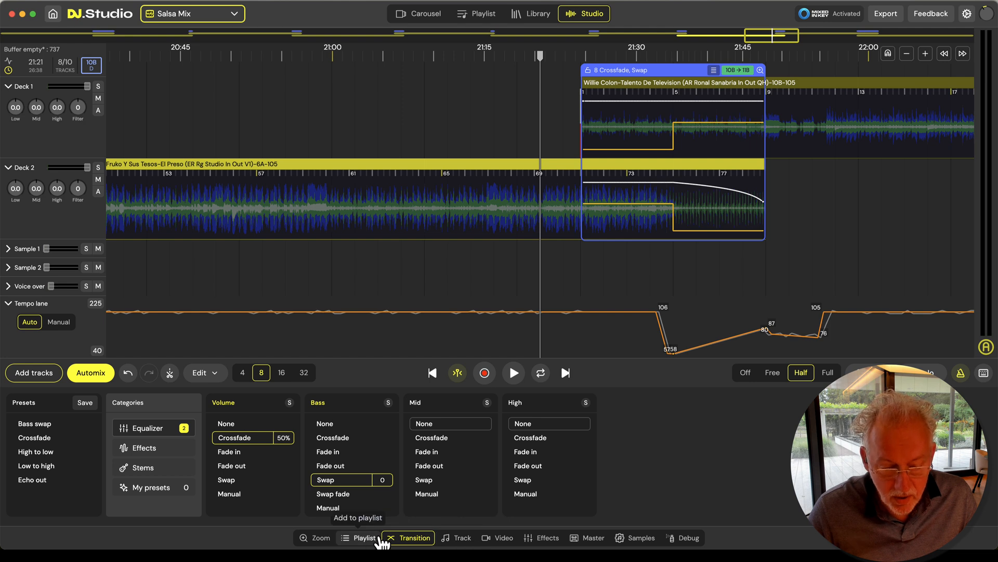
pyautogui.click(456, 539)
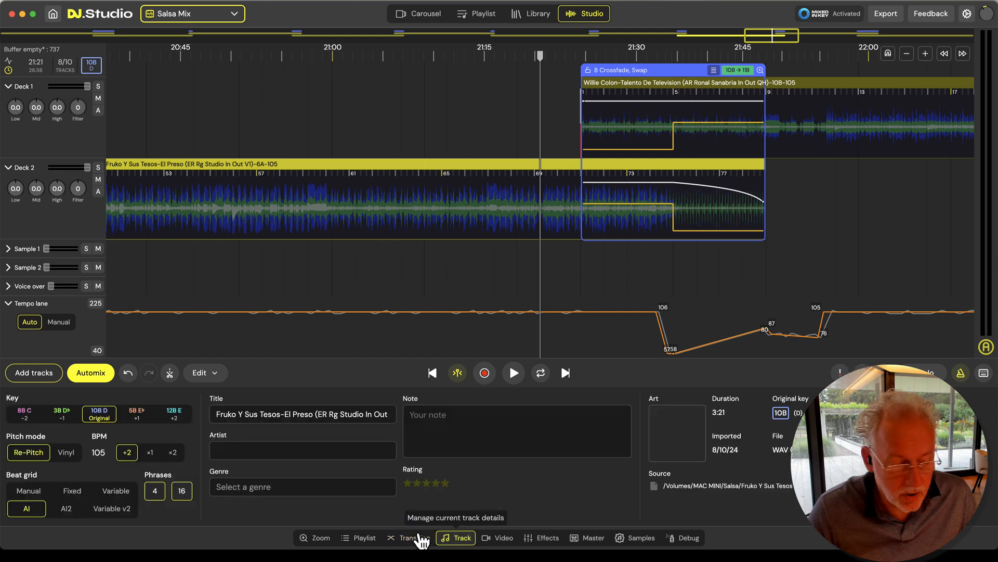
pyautogui.click(76, 494)
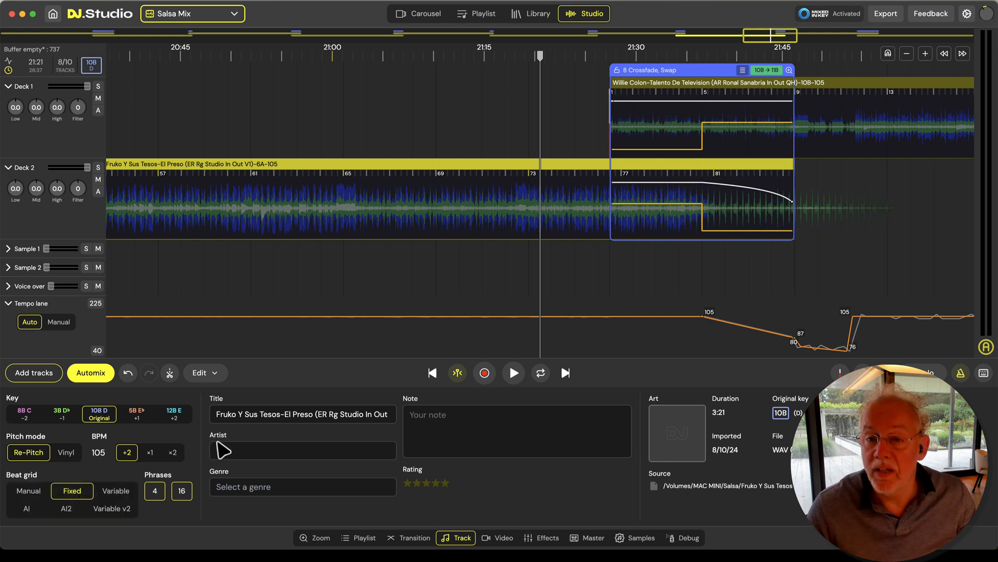
# Shift Fruko's whole beat grid slightly earlier within transition 7, and play from about 18:57 to 19:02 to check it
pyautogui.scroll(-5, 512, 236)
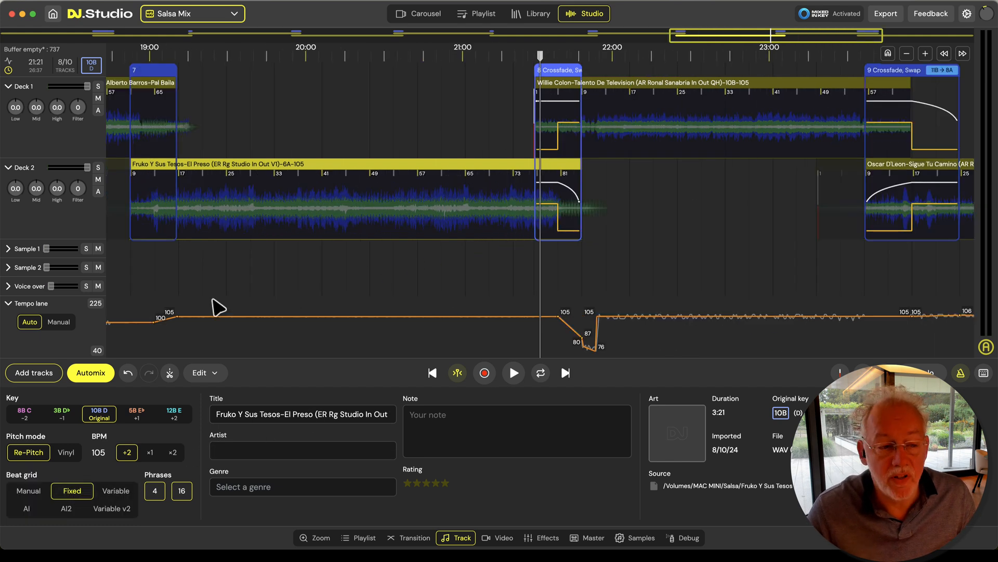
pyautogui.moveTo(213, 299); pyautogui.dragTo(442, 297)
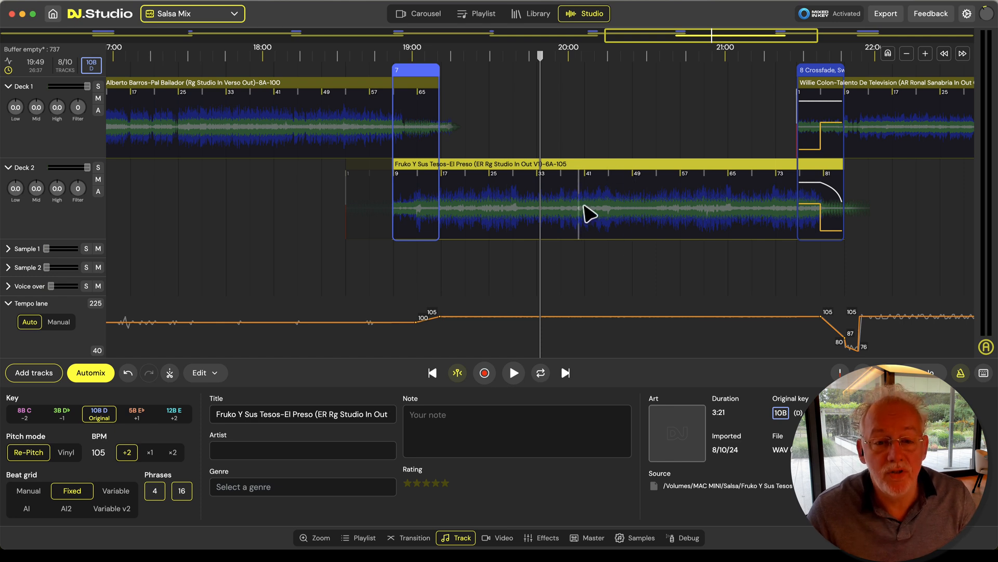
pyautogui.scroll(10, 419, 234)
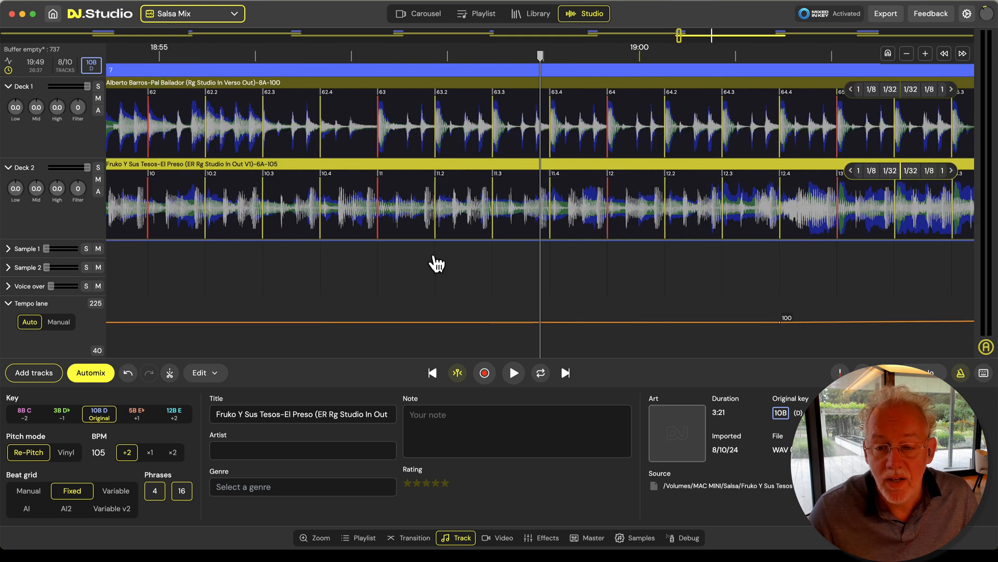
pyautogui.scroll(3, 437, 263)
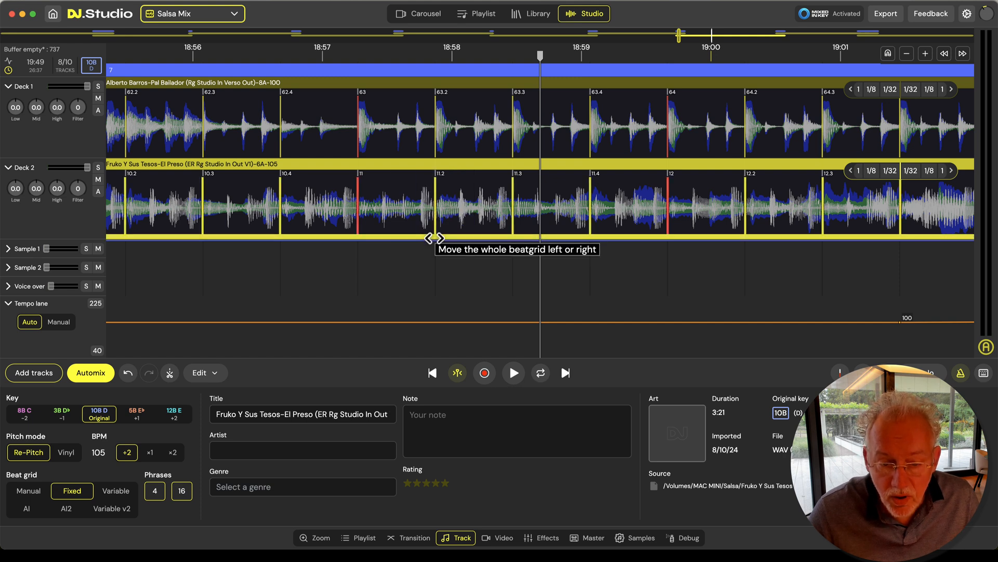
pyautogui.moveTo(433, 238); pyautogui.dragTo(419, 236)
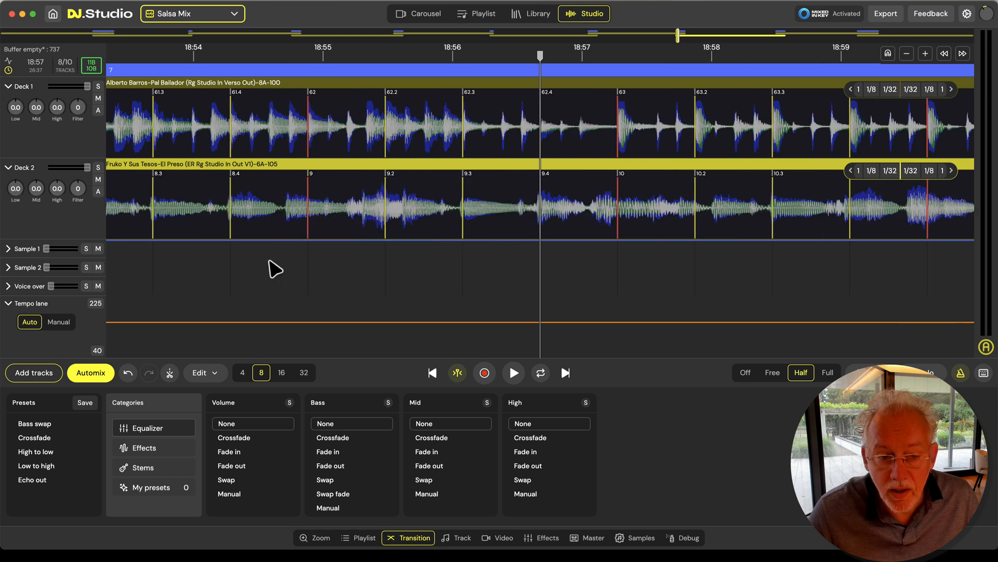
pyautogui.press('space')
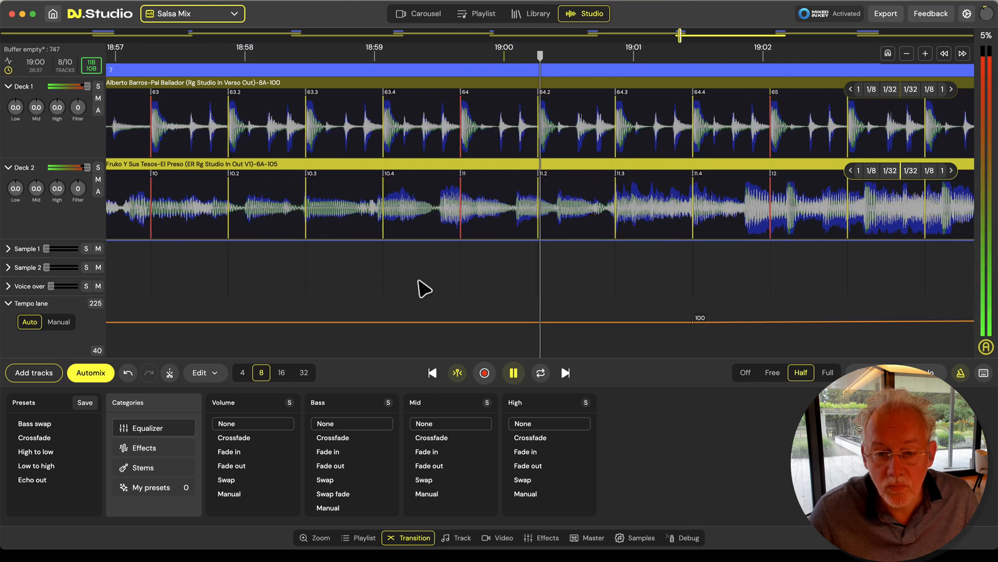
pyautogui.press('space')
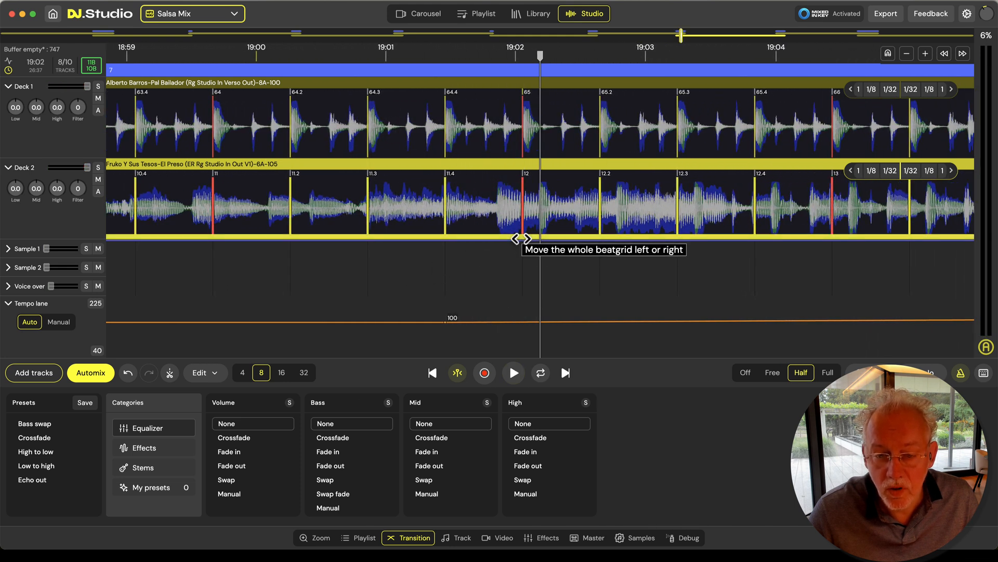
# Shift Fruko's whole beat grid about a fifth of a beat later near bar 12, and replay transition 7 past 19:03
pyautogui.moveTo(506, 238)
pyautogui.mouseDown()
pyautogui.moveTo(497, 239)
pyautogui.moveTo(520, 239)
pyautogui.mouseUp()
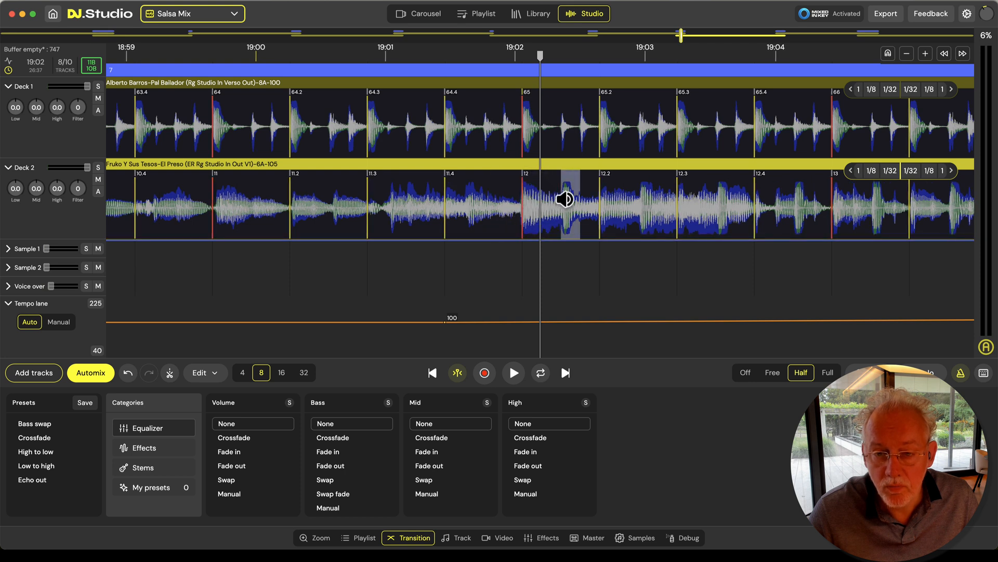
pyautogui.click(285, 265)
pyautogui.press('space')
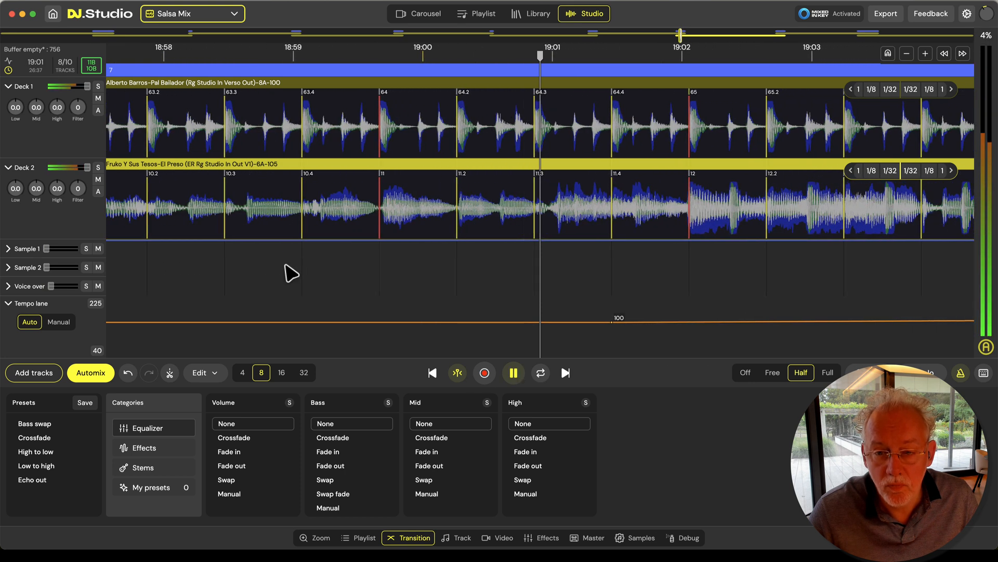
pyautogui.scroll(-5, 285, 265)
pyautogui.scroll(-3, 285, 264)
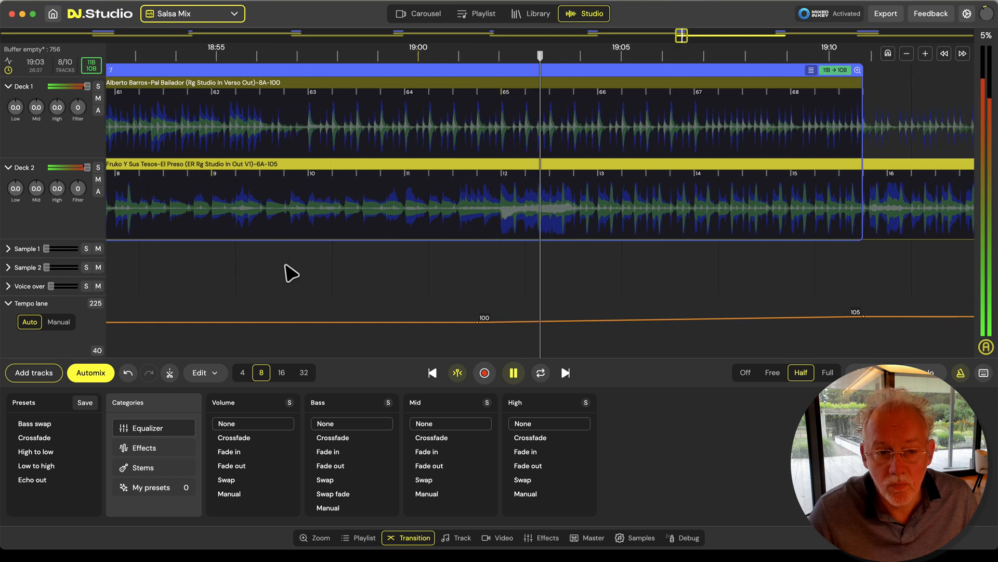
# Shift Fruko's whole beat grid half a beat earlier near bar 13, and play from about 19:05 to 19:09 to check it
pyautogui.press('space')
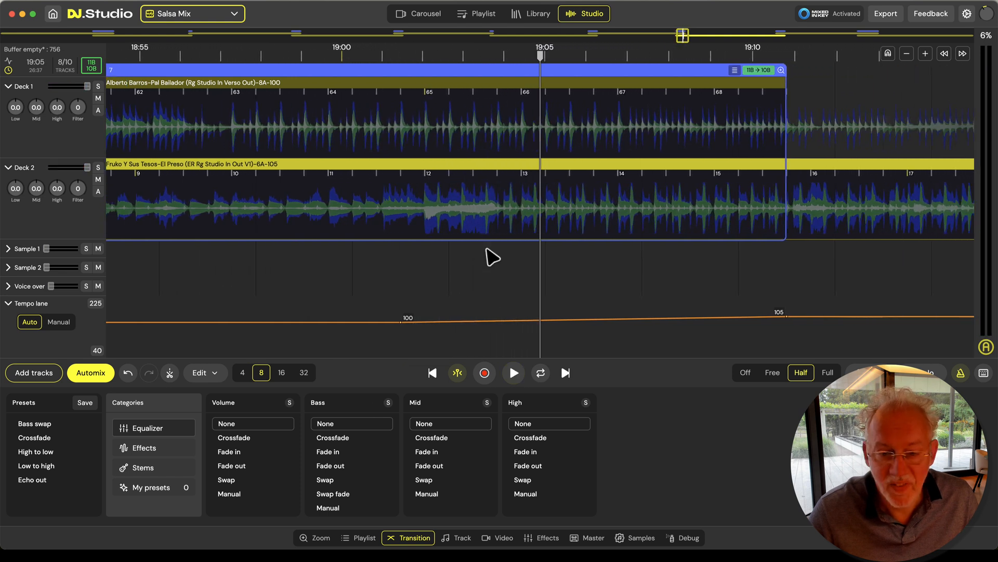
pyautogui.scroll(6, 517, 243)
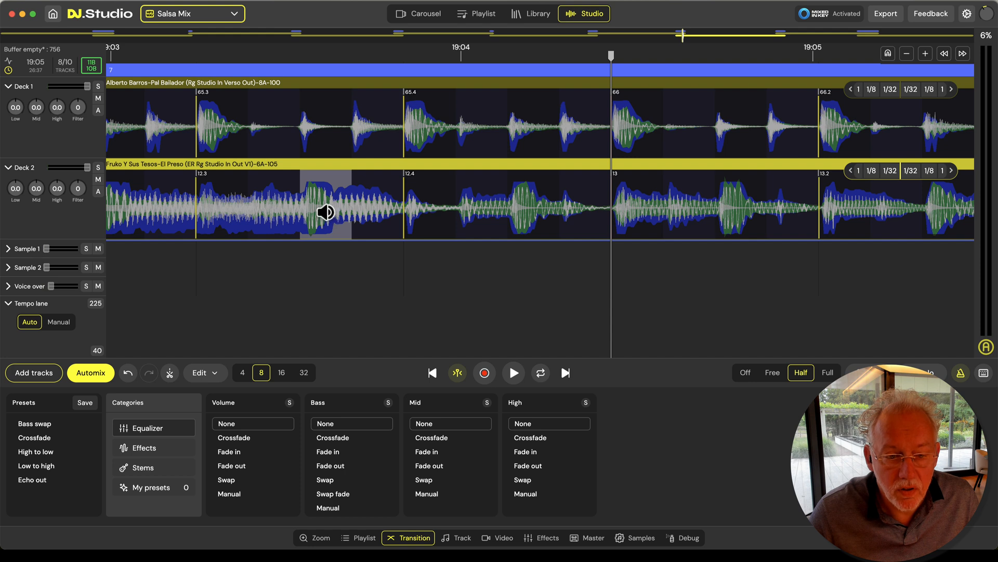
pyautogui.moveTo(611, 238); pyautogui.dragTo(512, 240)
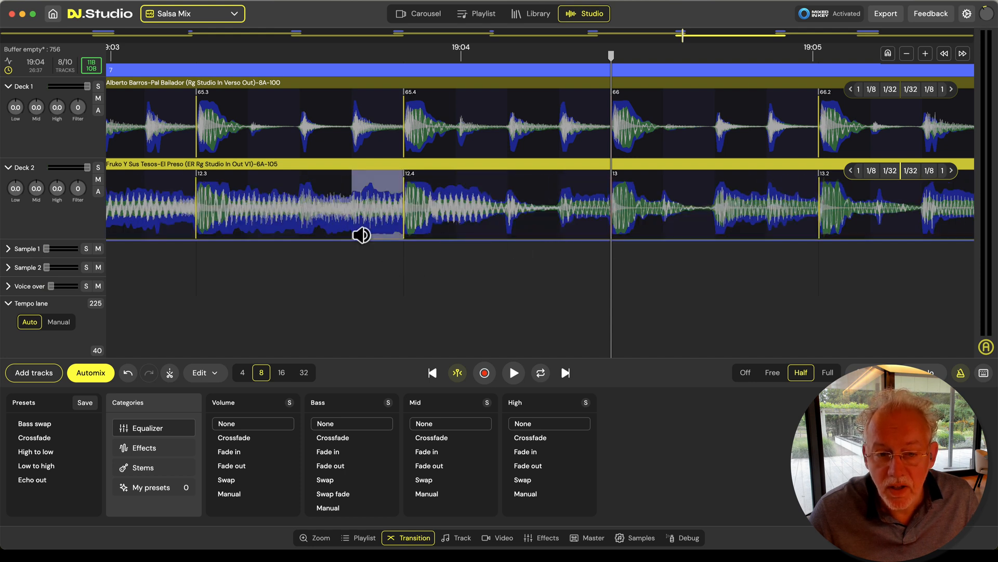
pyautogui.press('space')
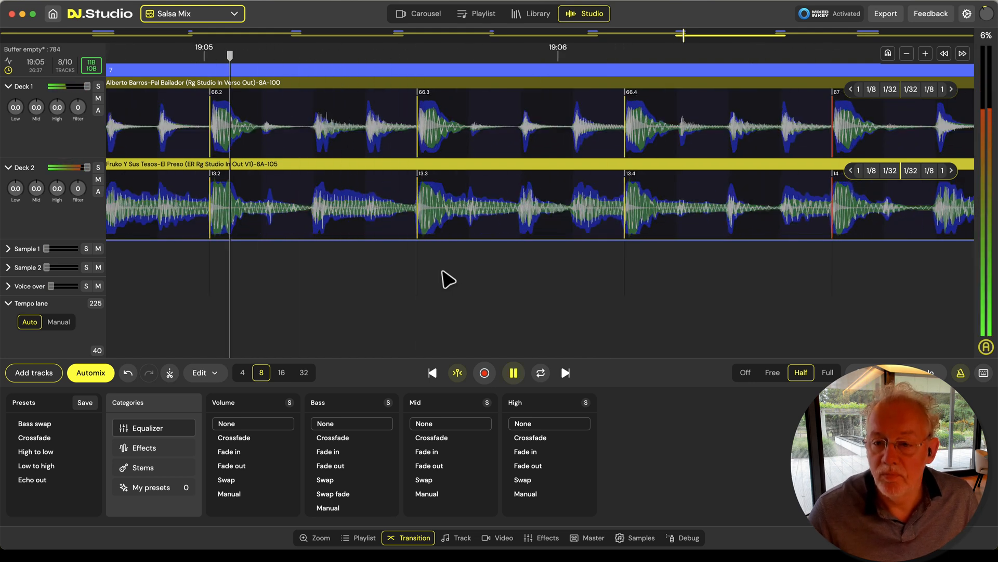
pyautogui.scroll(-5, 446, 279)
pyautogui.scroll(-5, 446, 280)
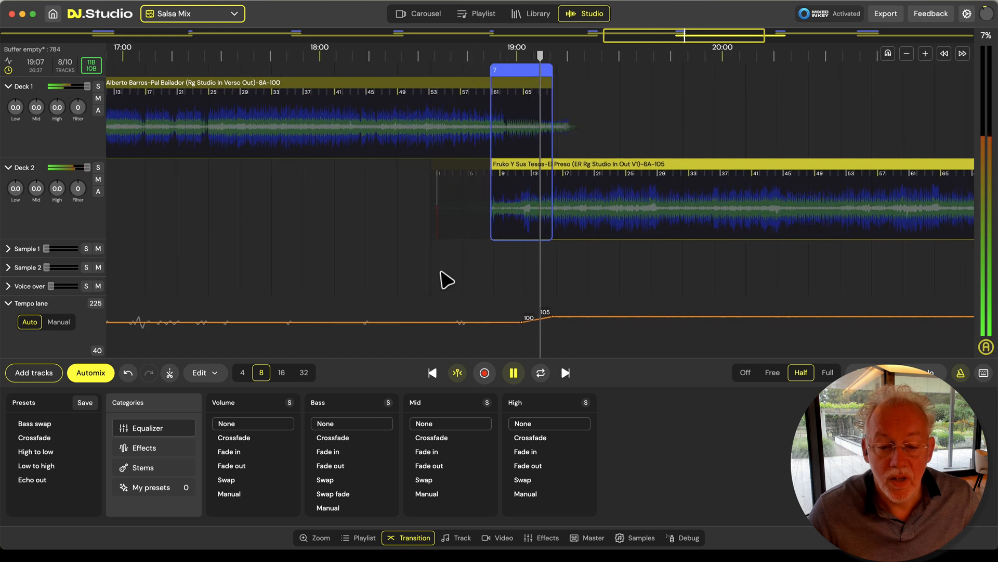
pyautogui.press('space')
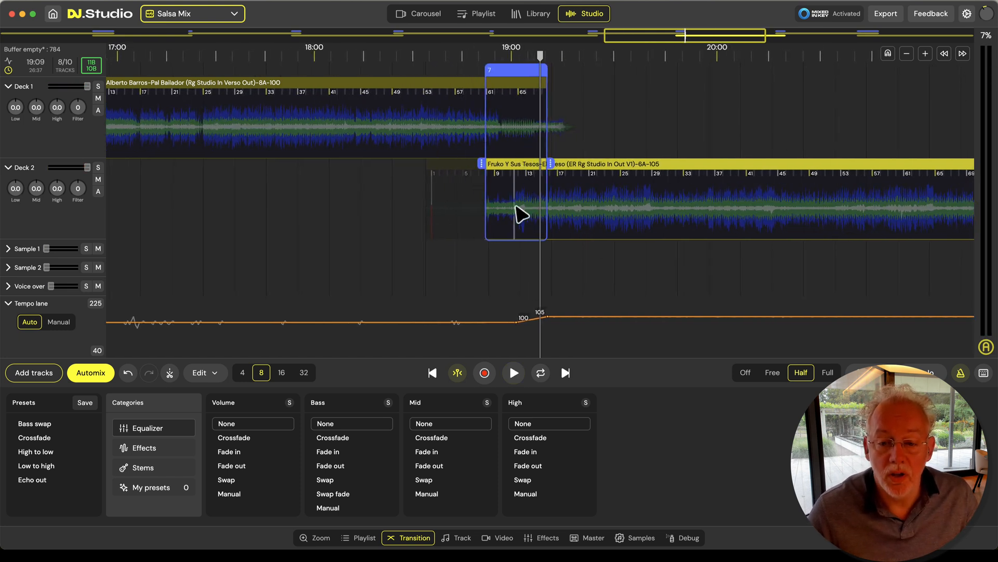
# Set the beat grid of the Willie Colon track to Fixed
pyautogui.moveTo(740, 285); pyautogui.dragTo(338, 278)
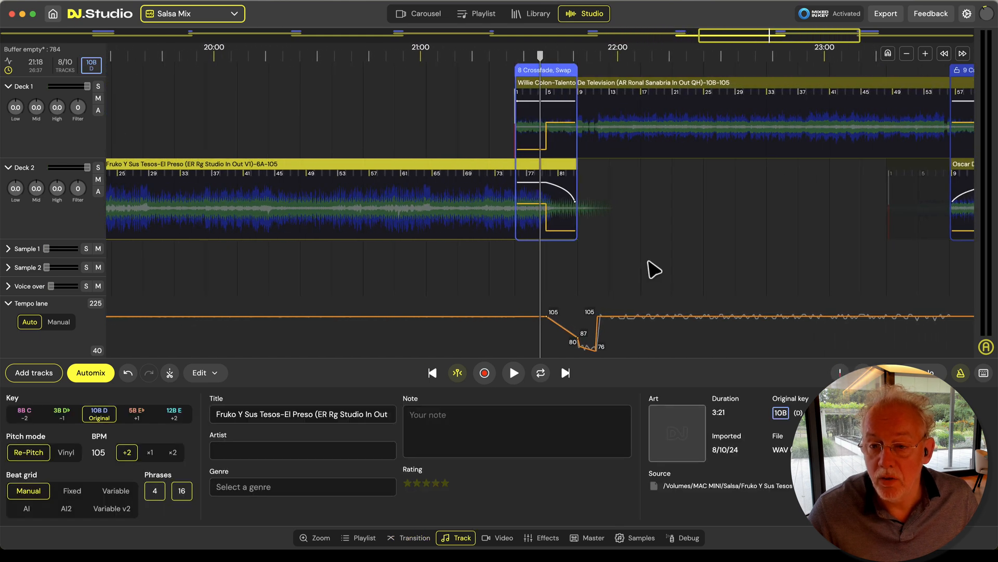
pyautogui.click(666, 130)
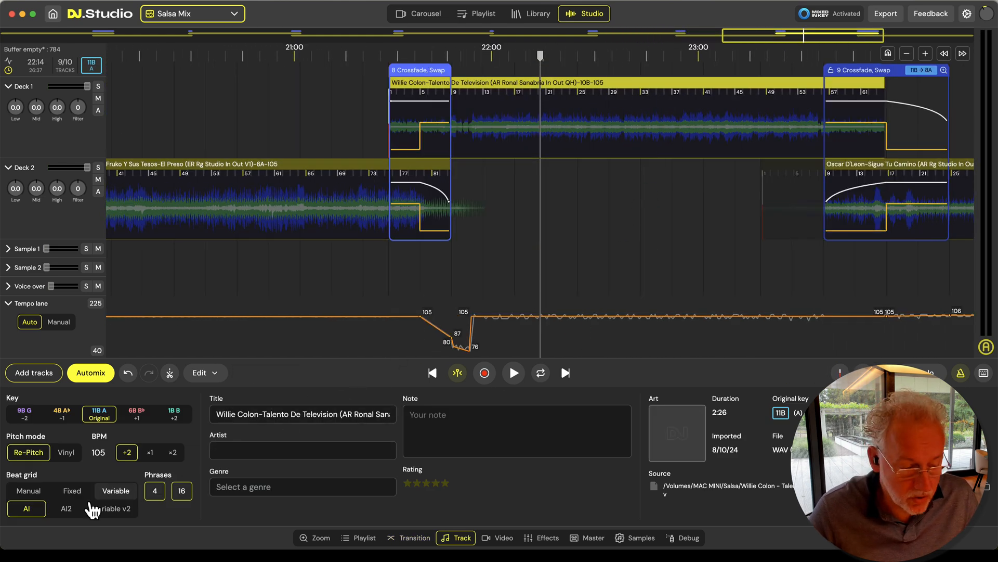
pyautogui.click(78, 492)
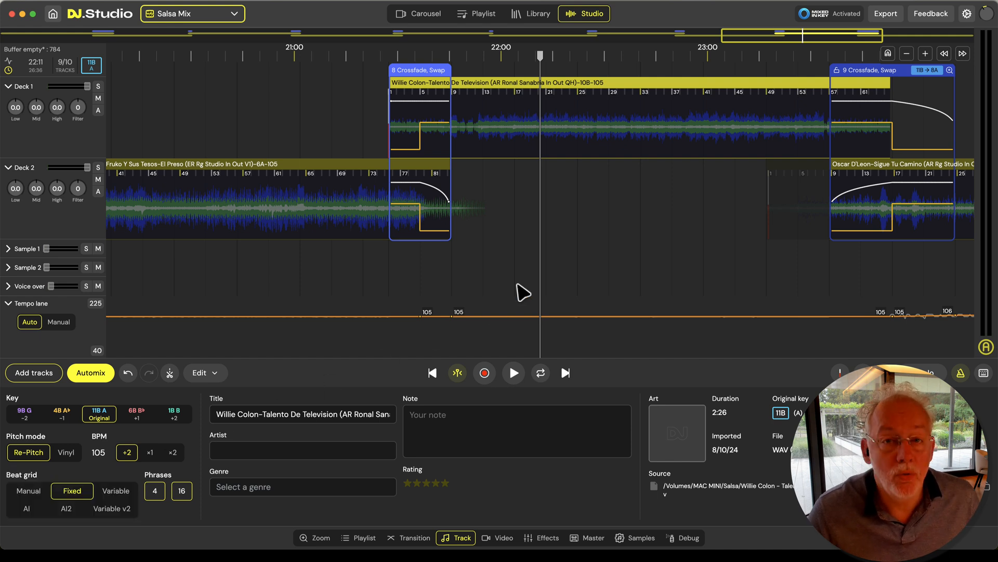
# Play transition 8 from about 21:36 to 21:40 to check the beat alignment of Willie Colon and Fruko
pyautogui.scroll(10, 426, 281)
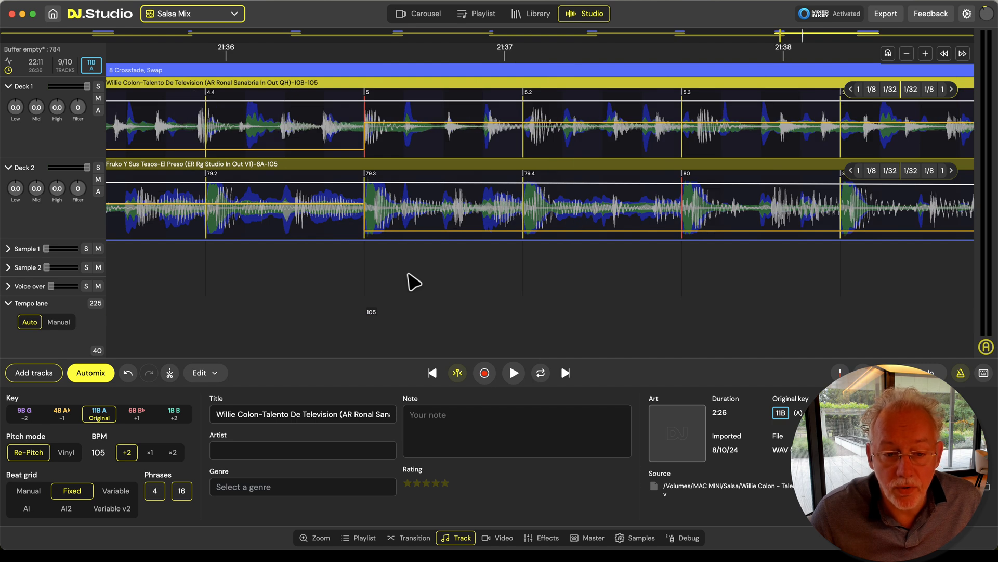
pyautogui.click(208, 305)
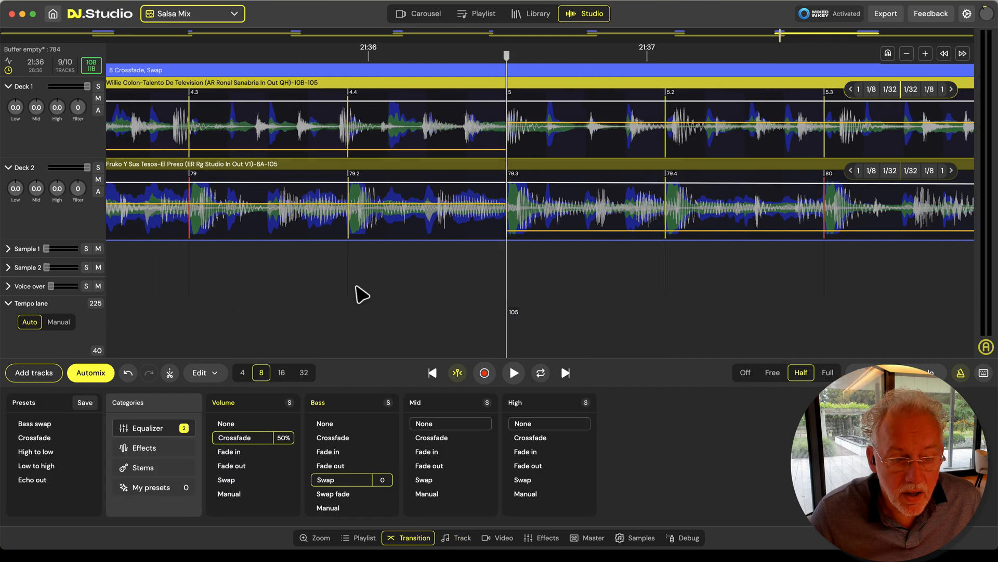
pyautogui.scroll(-4, 294, 289)
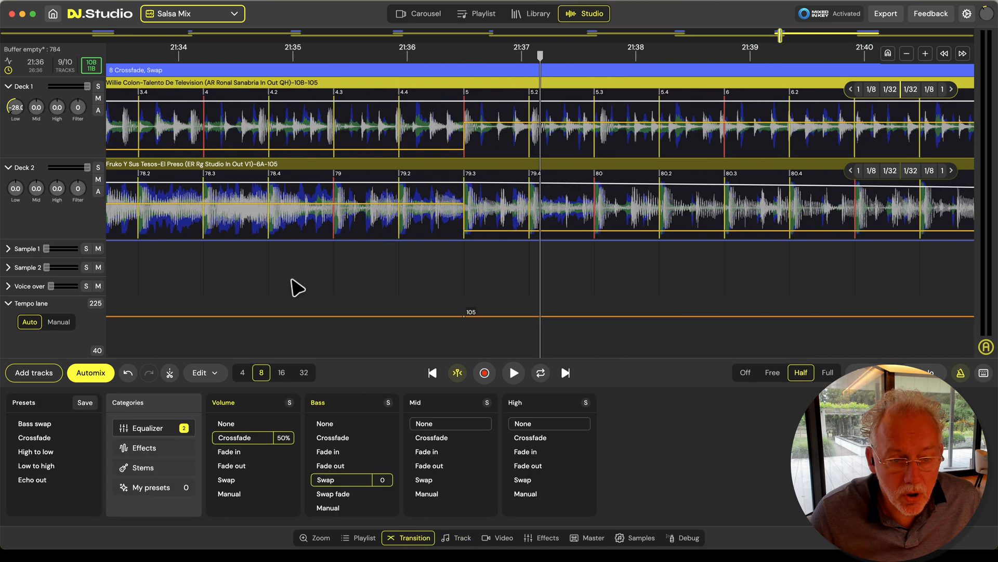
pyautogui.scroll(5, 444, 278)
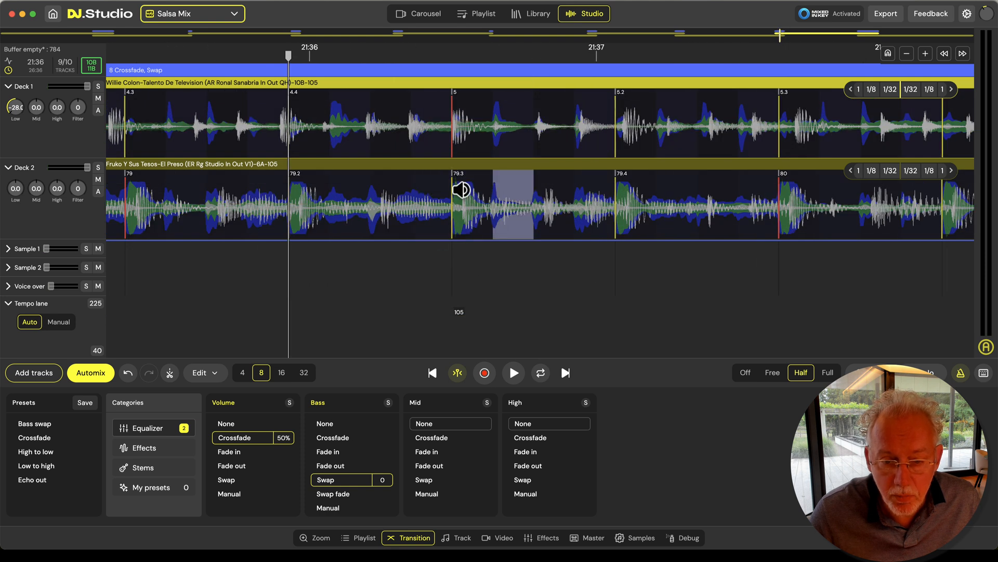
pyautogui.press('space')
pyautogui.scroll(-5, 392, 297)
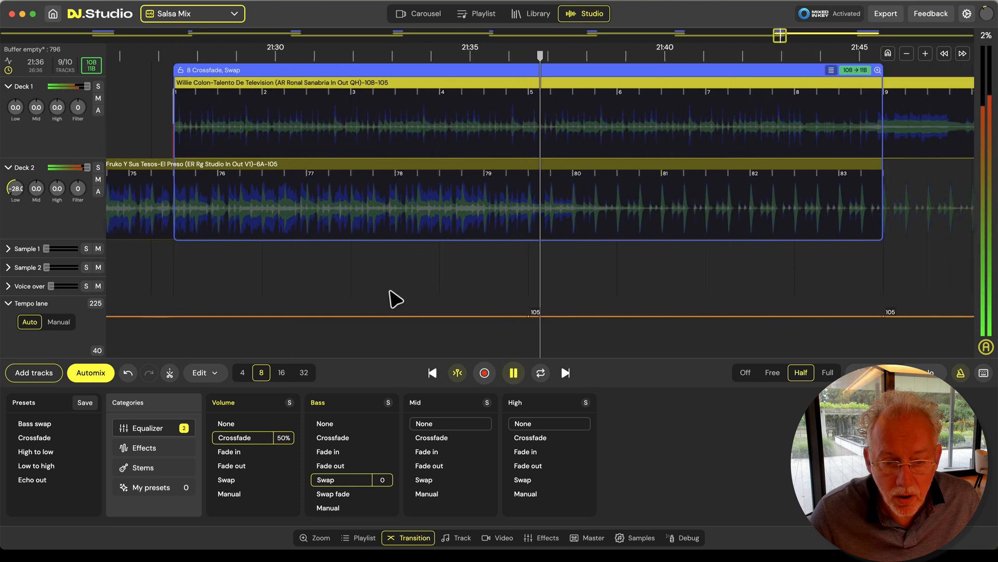
pyautogui.scroll(5, 423, 291)
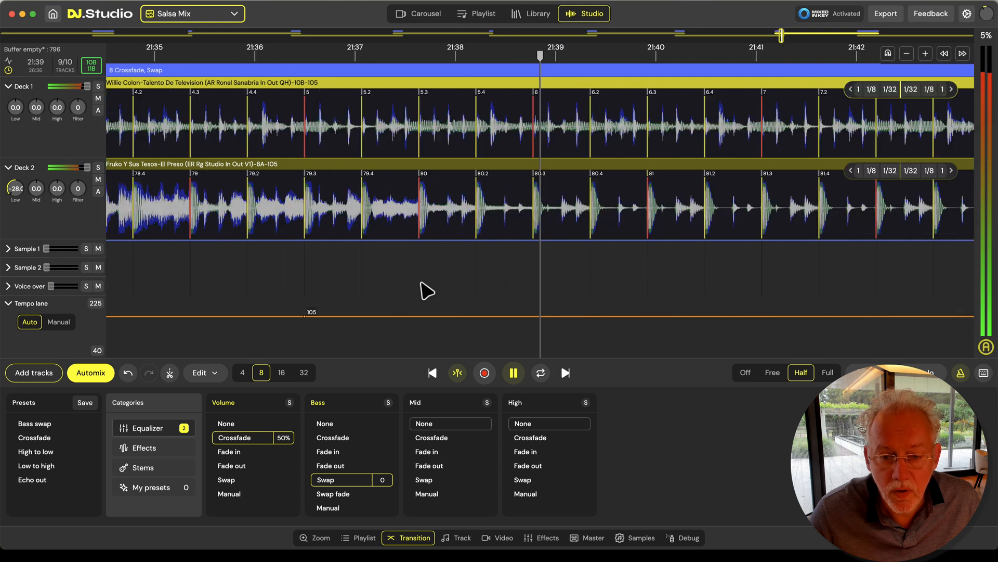
pyautogui.press('space')
# Remove the volume crossfade and bass swap from transition 8 by setting both Volume and Bass to None
pyautogui.moveTo(420, 282); pyautogui.dragTo(486, 284)
pyautogui.scroll(-3, 492, 293)
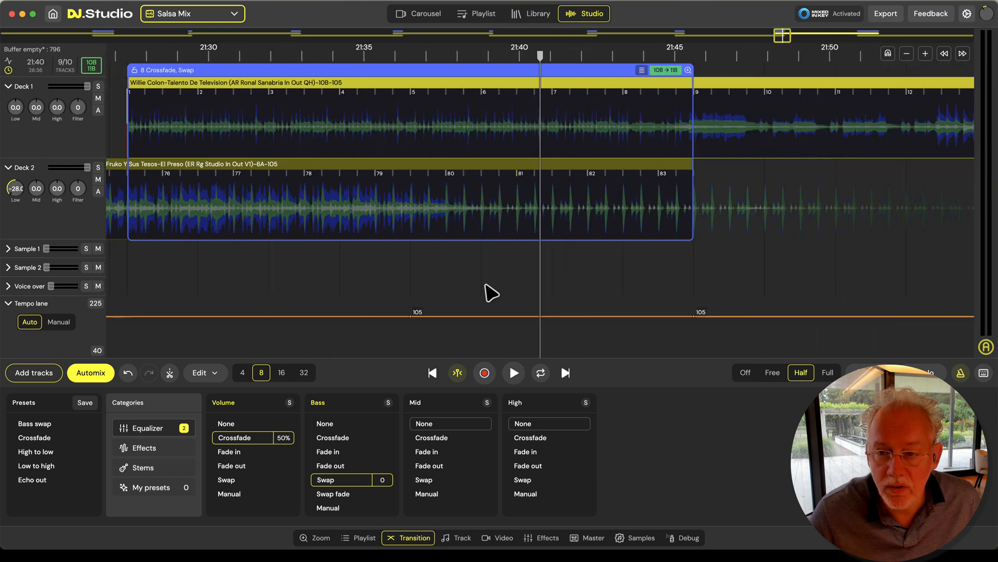
pyautogui.scroll(-1, 491, 293)
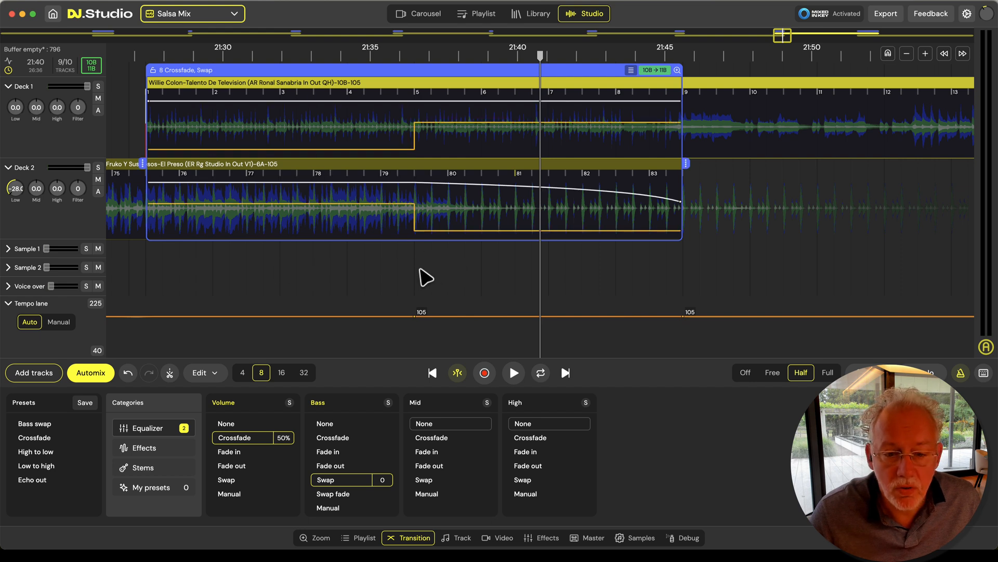
pyautogui.click(357, 424)
pyautogui.click(283, 424)
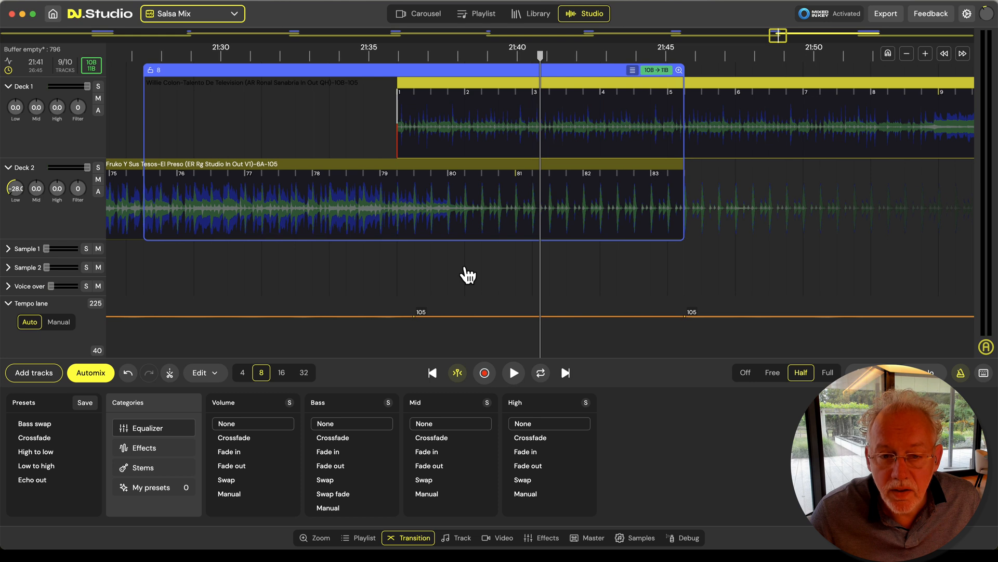
# Try Willie Colon starting near Fruko's bar 79, and play transition 8 from about 21:41 and the track around 22:05
pyautogui.scroll(4, 468, 275)
pyautogui.press('space')
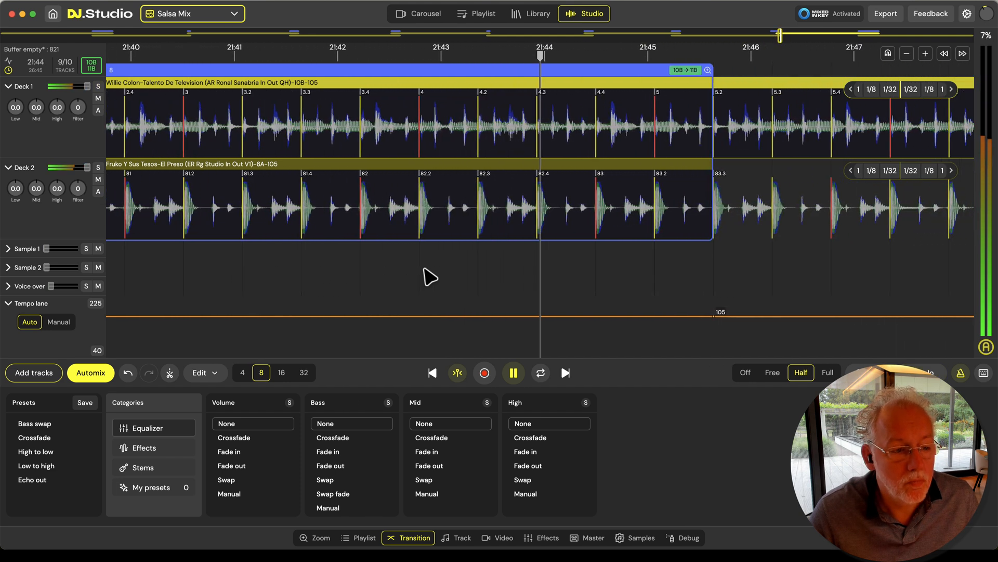
pyautogui.scroll(-5, 424, 269)
pyautogui.scroll(-1, 411, 275)
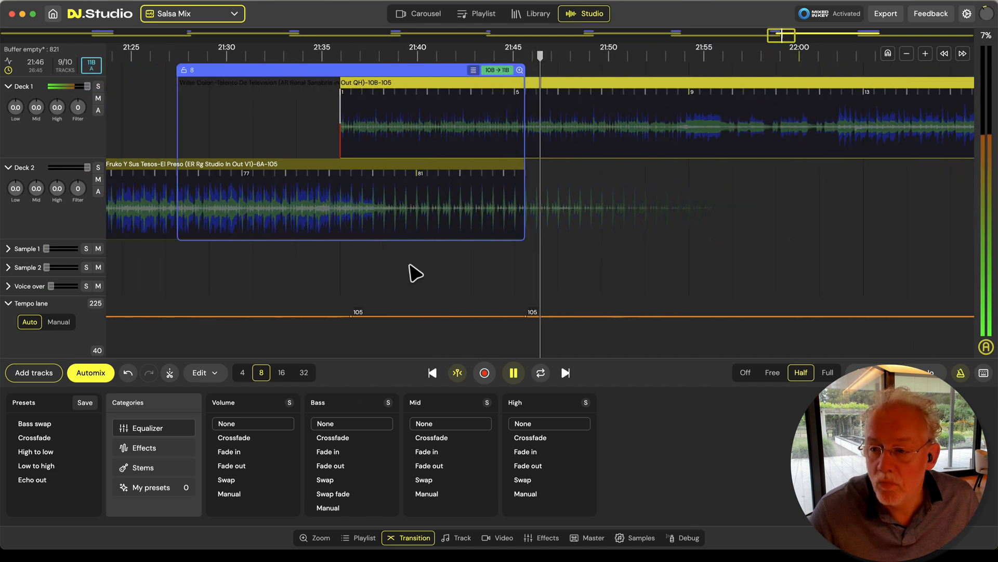
pyautogui.click(814, 145)
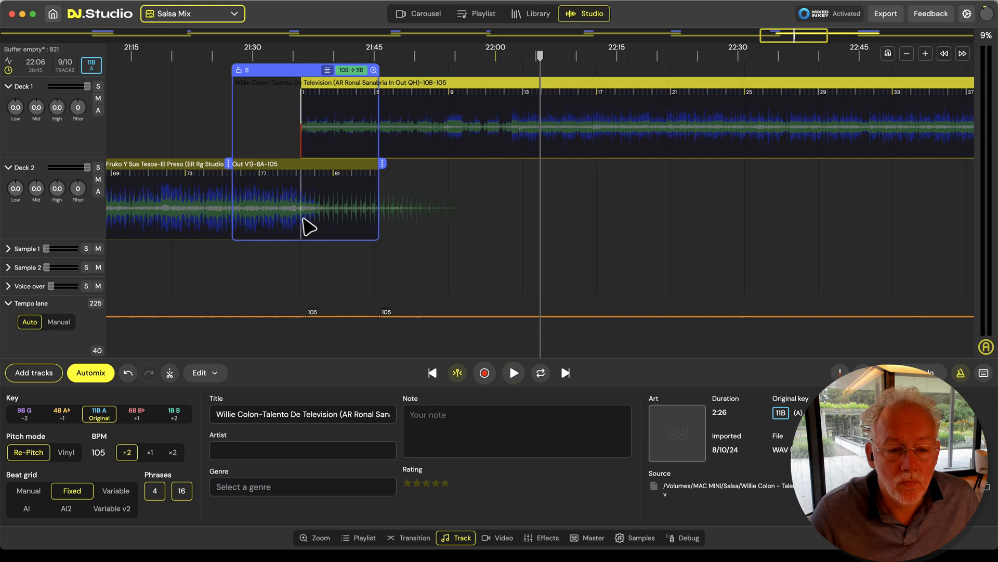
# Move Willie Colon back to start near Fruko's bar 75, and extend transition 8 to just past Fruko's bar 85 while playing it
pyautogui.click(309, 226)
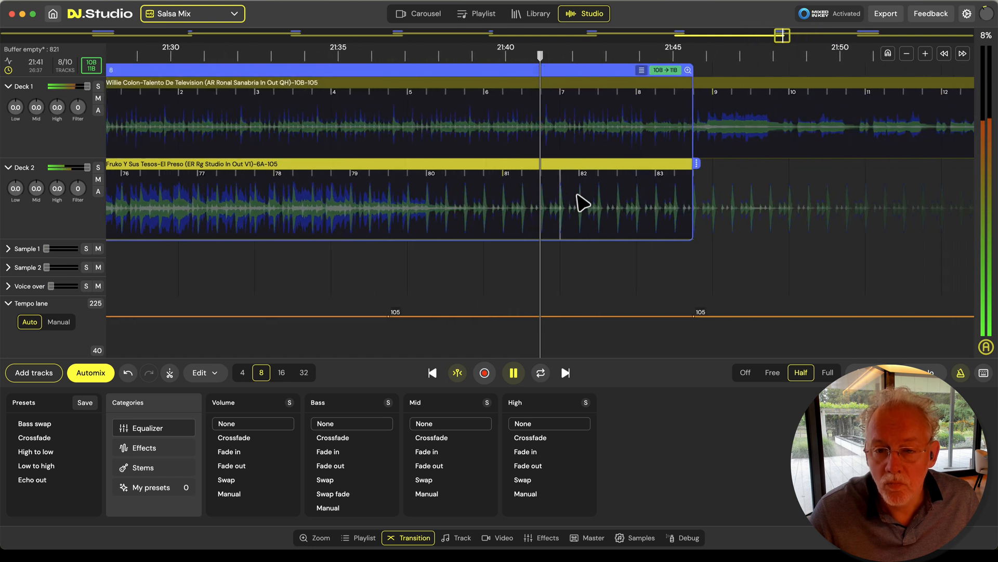
pyautogui.scroll(5, 584, 203)
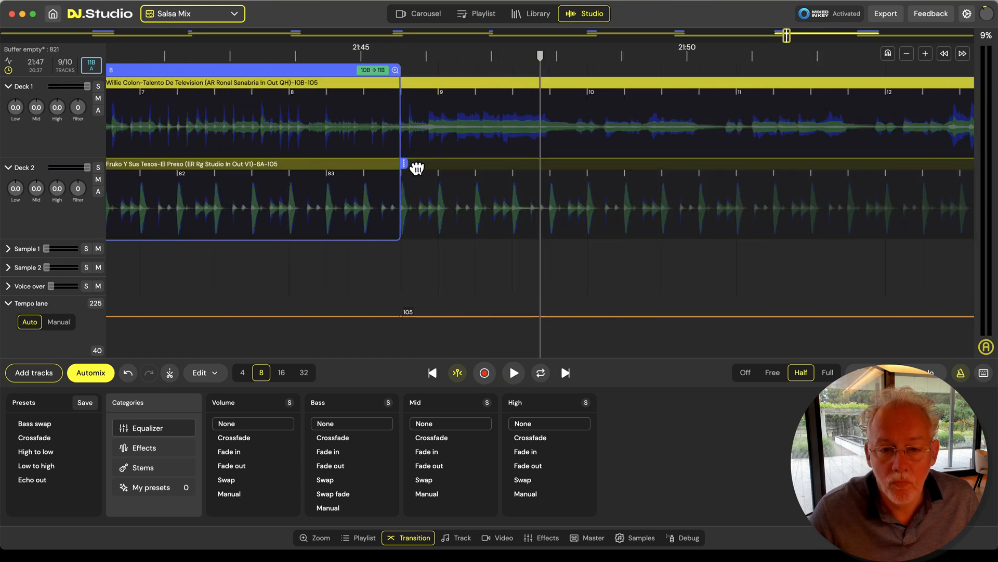
pyautogui.press('space')
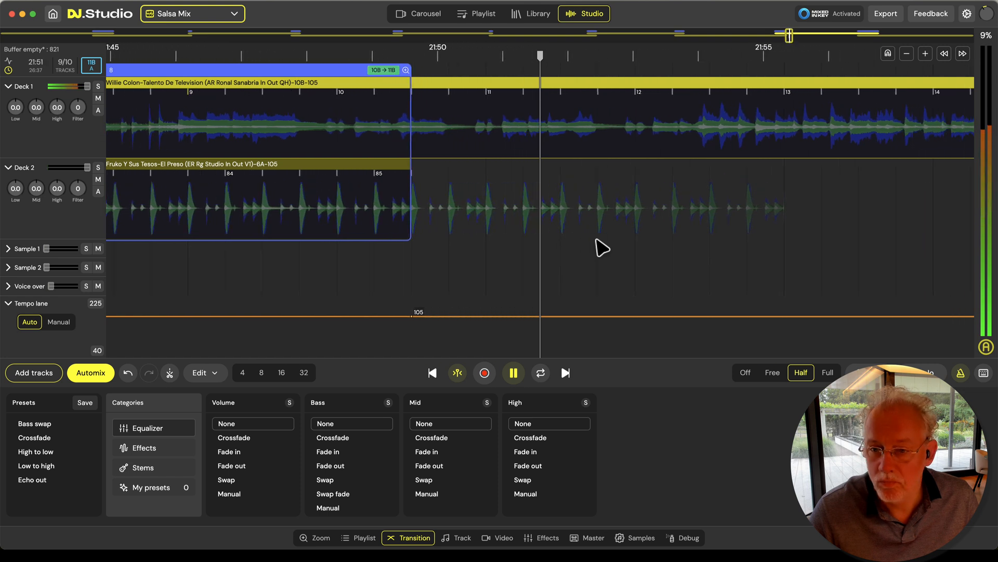
# Play the middle of Willie Colon around 22:45 and from about 22:31 to 22:35 to check its grid against the metronome
pyautogui.scroll(-3, 529, 243)
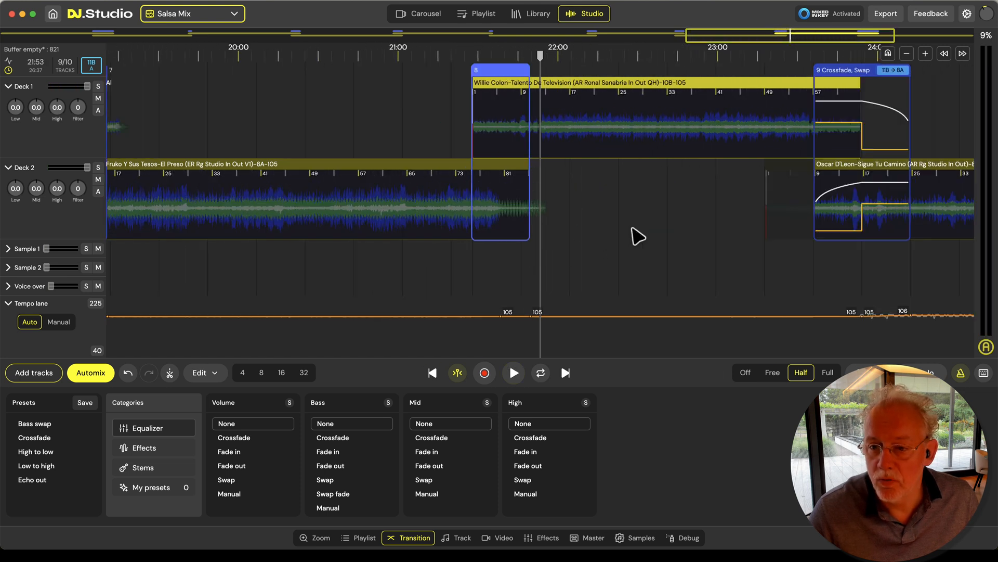
pyautogui.click(674, 207)
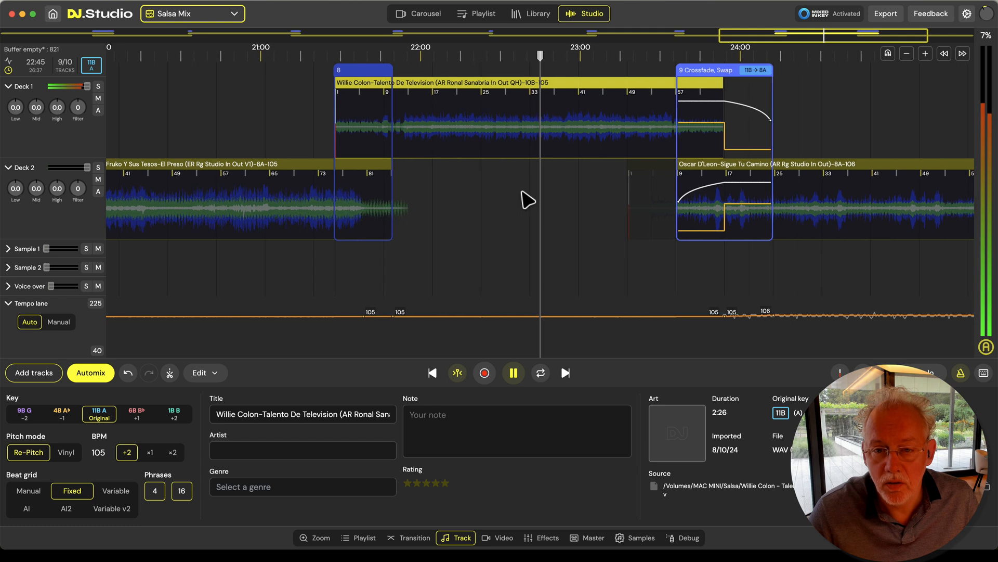
pyautogui.click(491, 179)
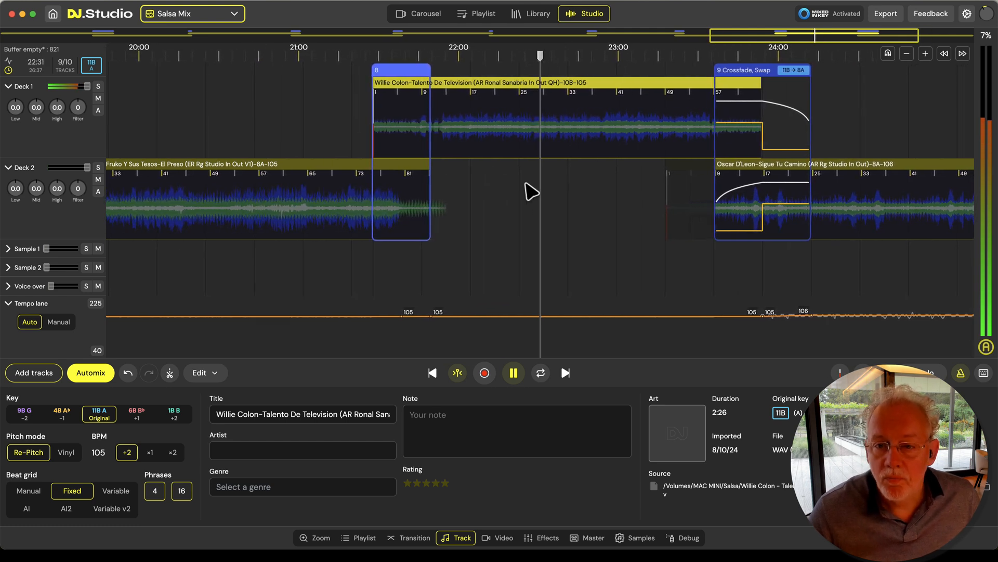
pyautogui.scroll(1, 526, 183)
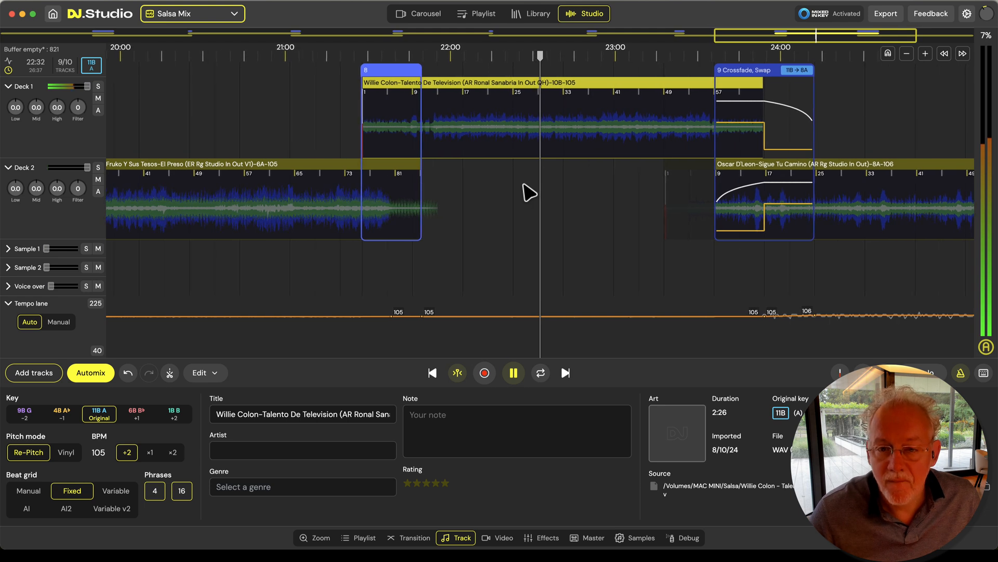
pyautogui.scroll(10, 547, 138)
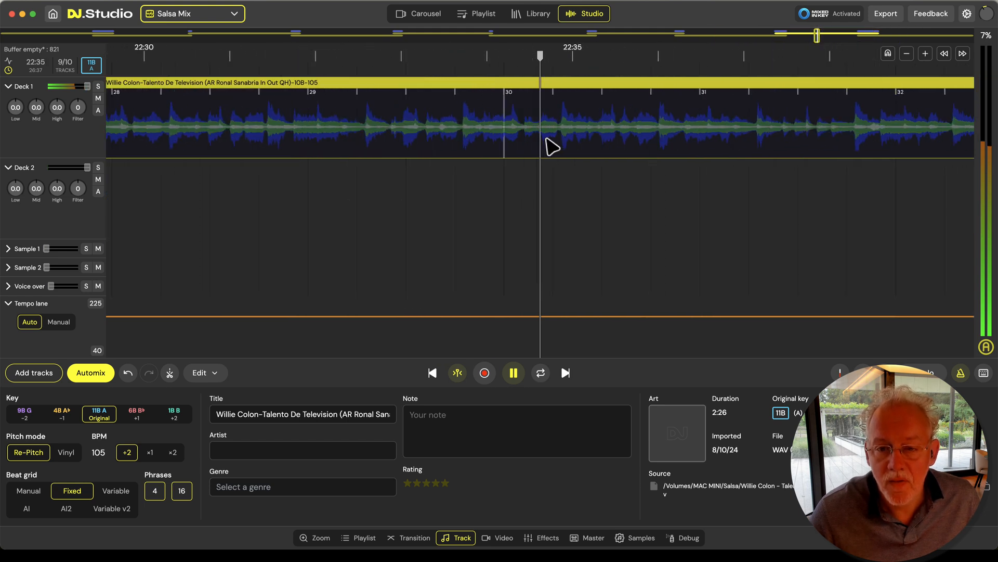
pyautogui.scroll(5, 552, 147)
pyautogui.press('space')
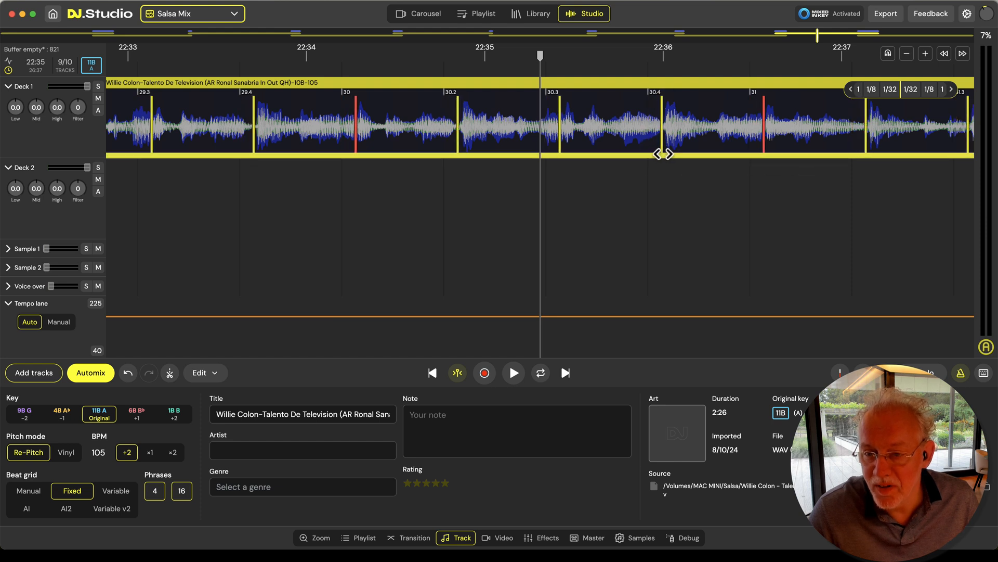
# Shift Willie Colon's whole beat grid slightly earlier near bar 30, and play from about 22:35 to 22:42 to check it
pyautogui.moveTo(666, 154); pyautogui.dragTo(628, 147)
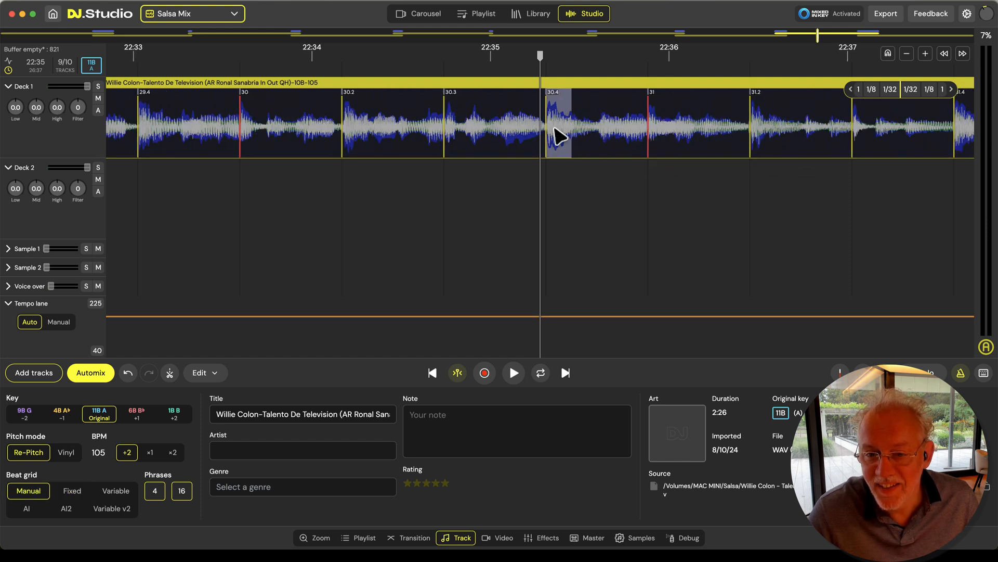
pyautogui.press('space')
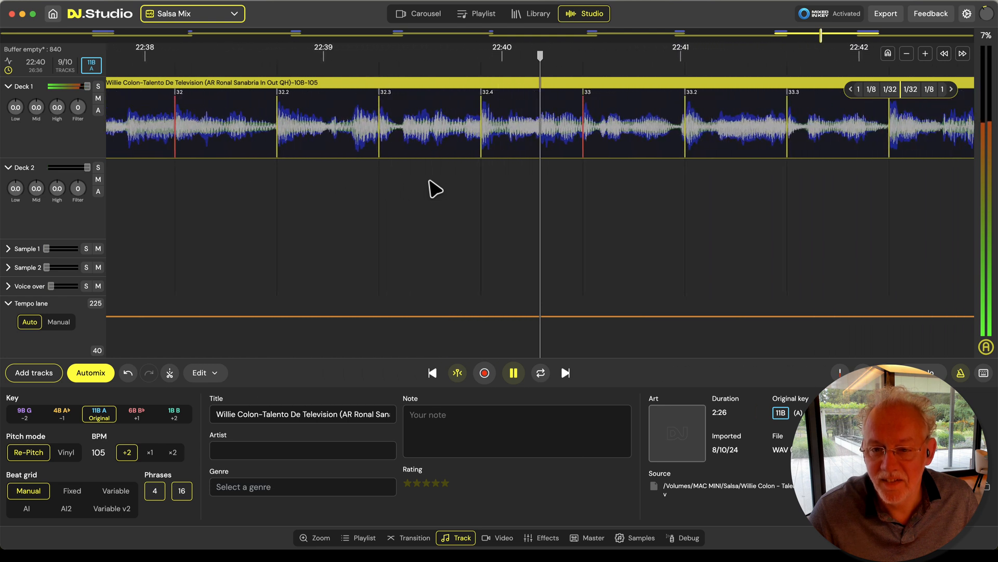
pyautogui.scroll(-10, 429, 180)
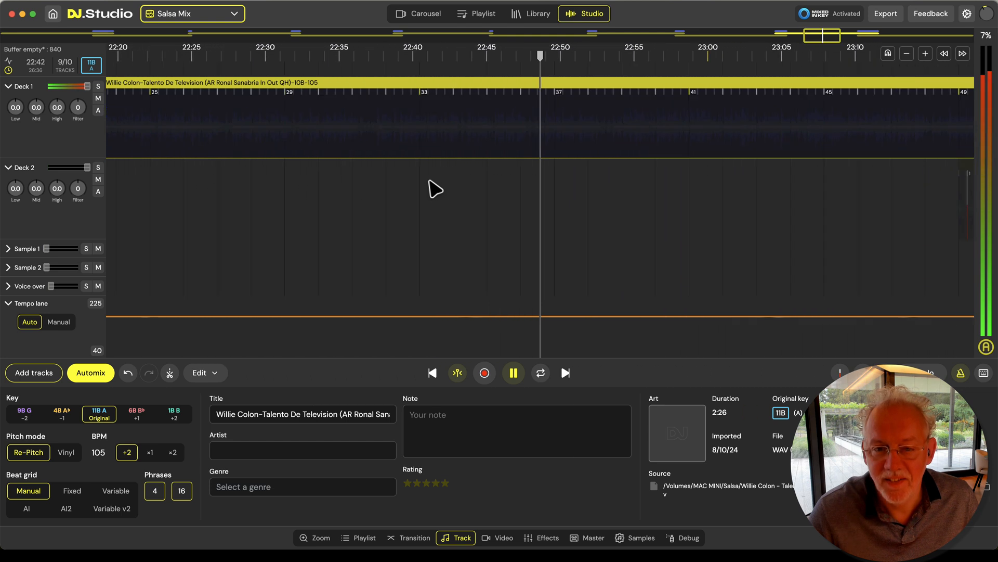
pyautogui.scroll(-8, 430, 188)
# Play the start of transition 8 from about 21:32 to 21:36, and examine how Willie Colon's and Fruko's beats align
pyautogui.click(357, 231)
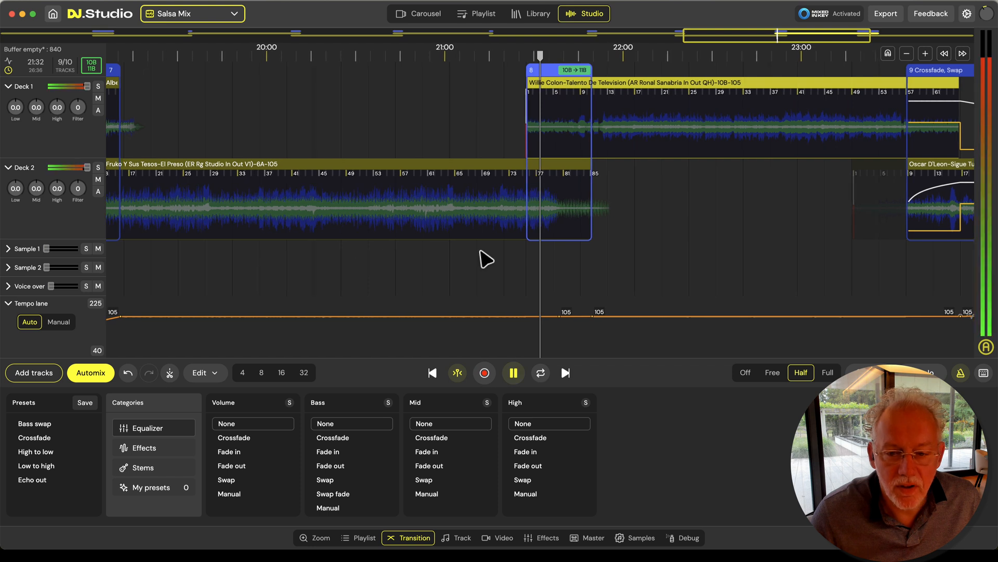
pyautogui.scroll(15, 550, 254)
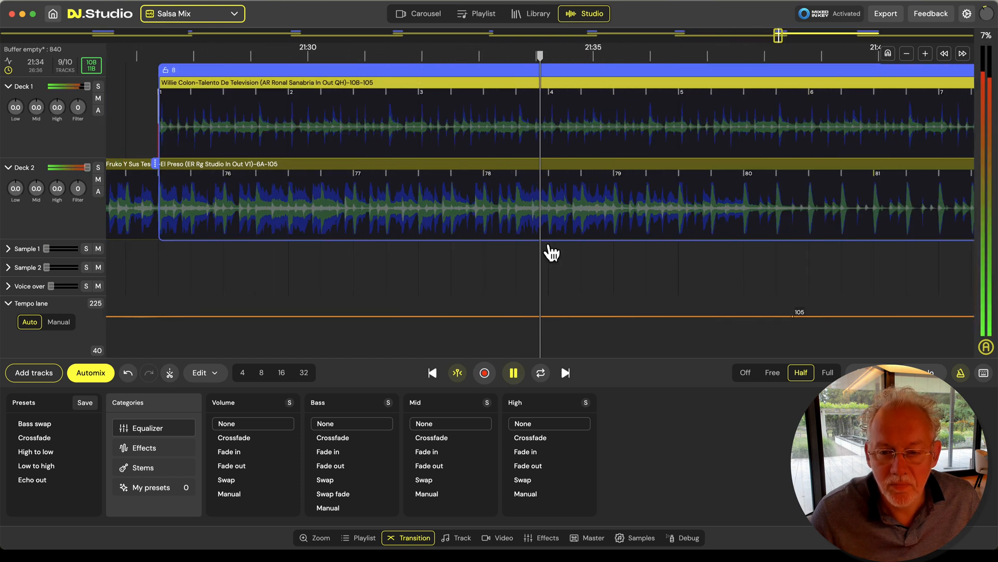
pyautogui.scroll(5, 553, 254)
pyautogui.press('space')
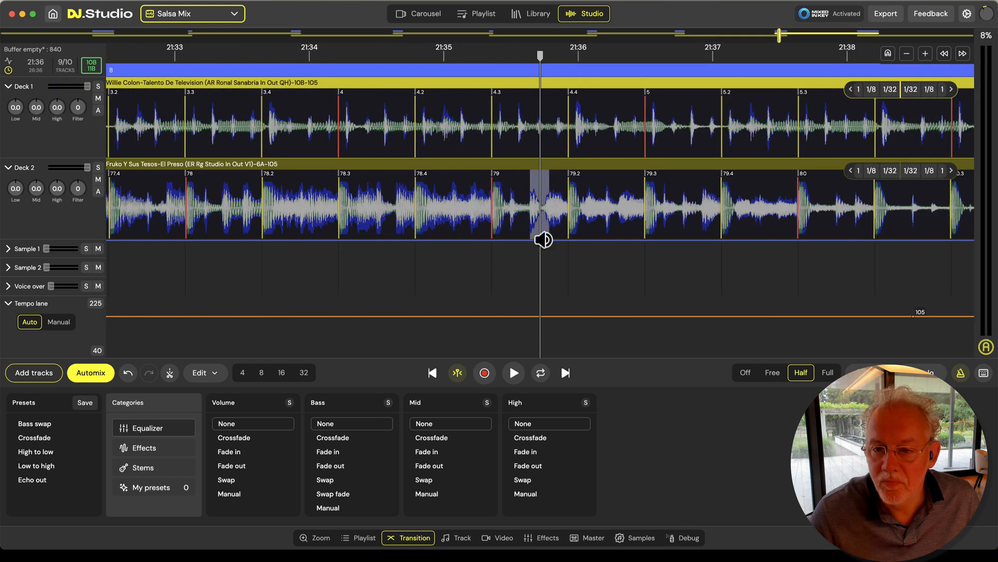
pyautogui.scroll(3, 543, 240)
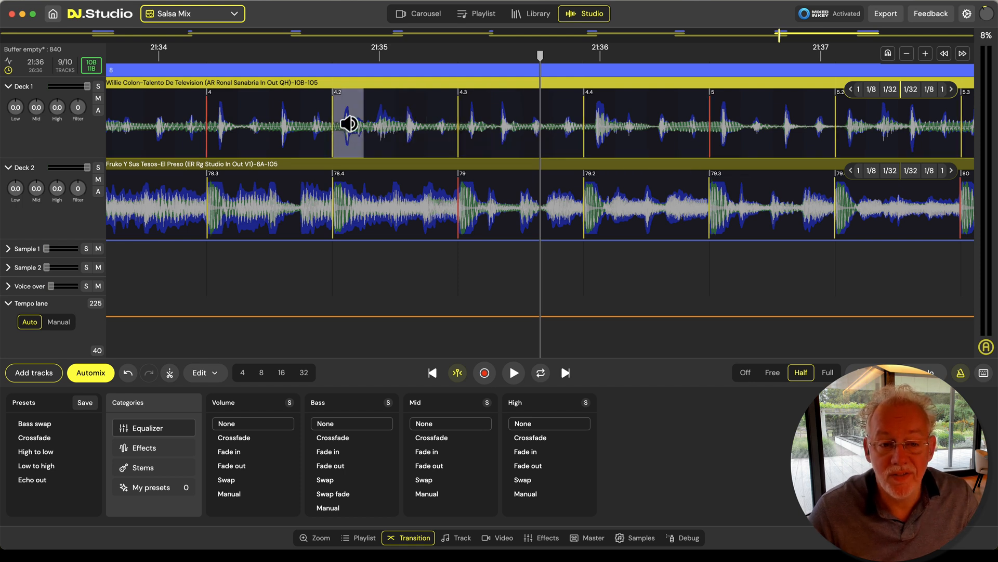
pyautogui.scroll(-3, 345, 130)
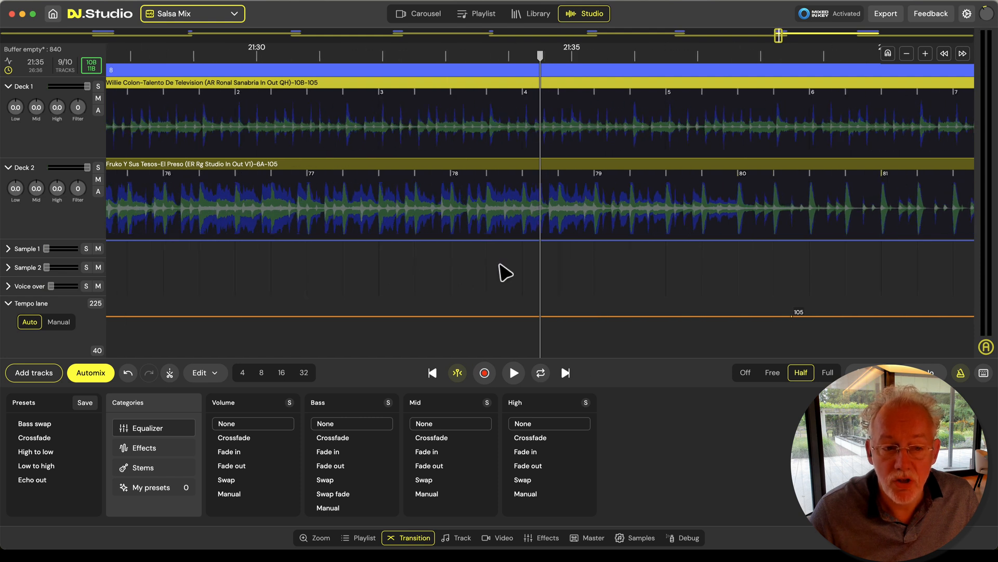
# Shift Willie Colon's whole beat grid slightly later near bar 1, and play transition 8 to about 21:42, first with Deck 1 soloed
pyautogui.hscroll(-5, 327, 218)
pyautogui.scroll(5, 322, 169)
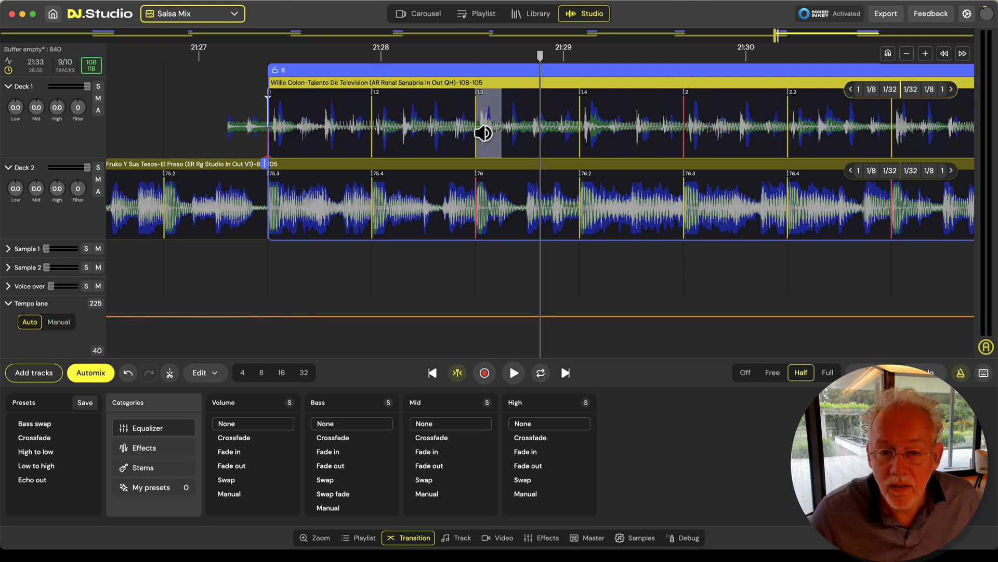
pyautogui.moveTo(475, 157); pyautogui.dragTo(479, 157)
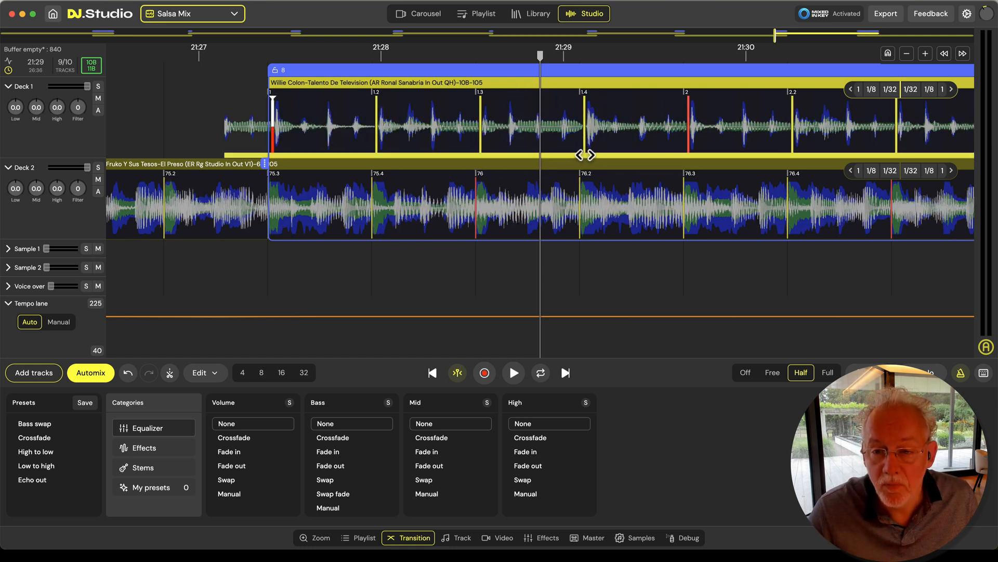
pyautogui.press('space')
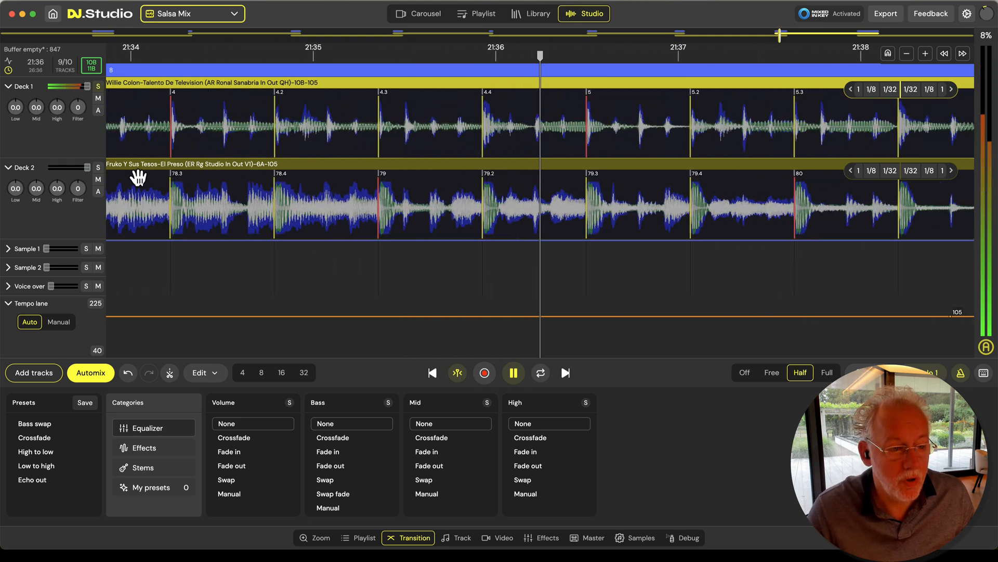
pyautogui.click(97, 169)
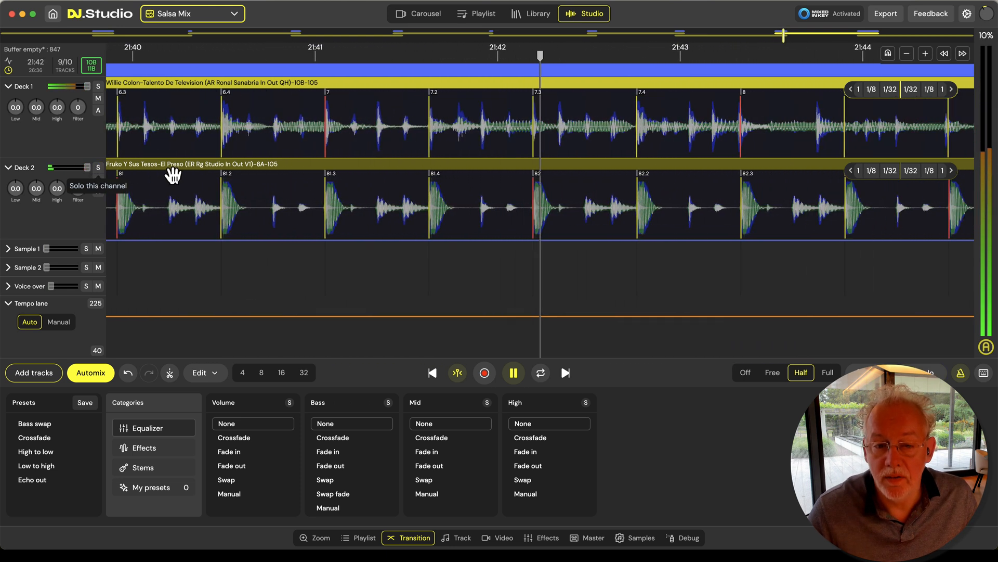
pyautogui.press('space')
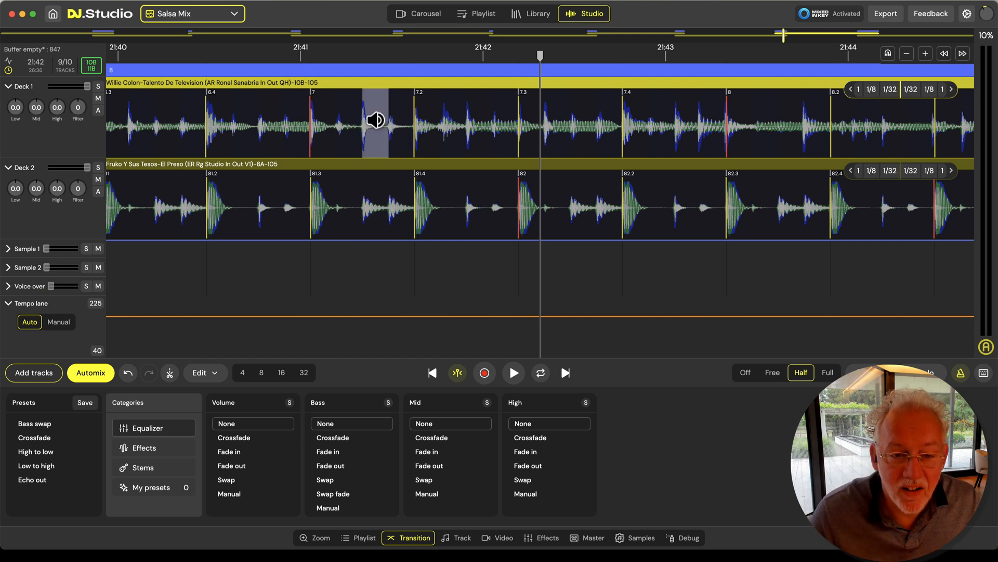
# Play transition 9 between Willie Colon and Oscar D'Leon from about 23:38 to 23:56, switching the metronome off partway
pyautogui.scroll(-6, 375, 229)
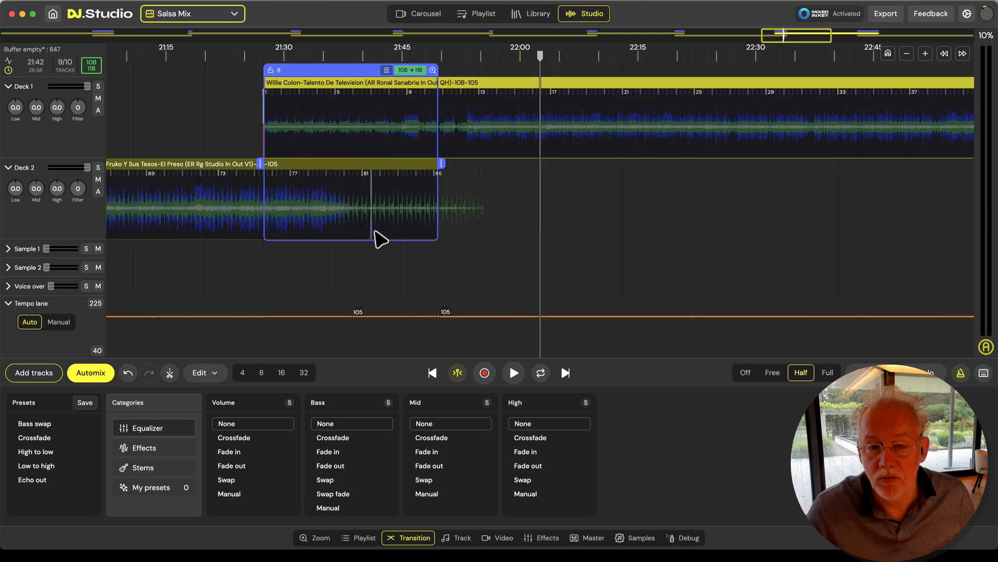
pyautogui.moveTo(749, 212); pyautogui.dragTo(247, 221)
pyautogui.moveTo(632, 234); pyautogui.dragTo(312, 234)
pyautogui.moveTo(469, 275); pyautogui.dragTo(508, 282)
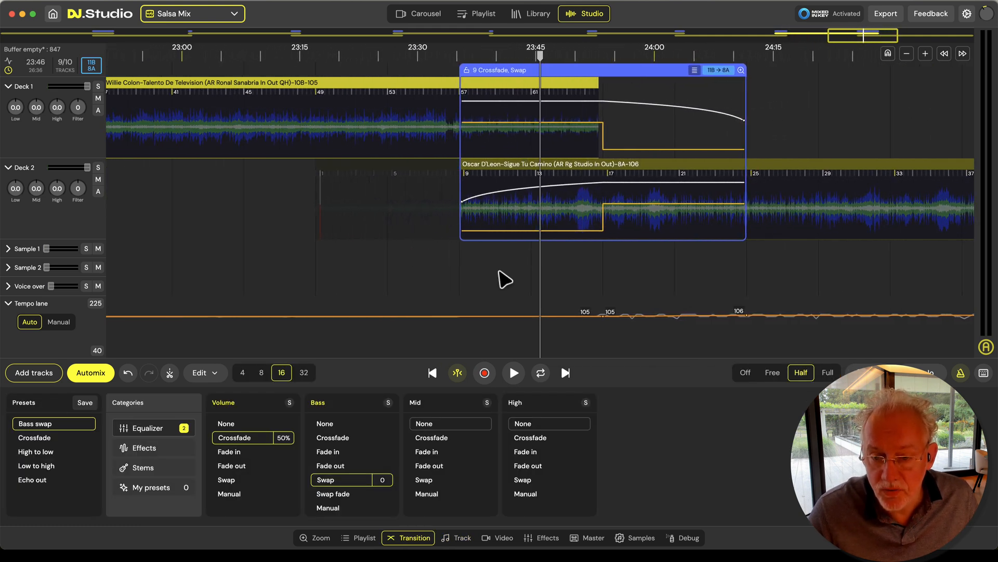
pyautogui.doubleClick(489, 274)
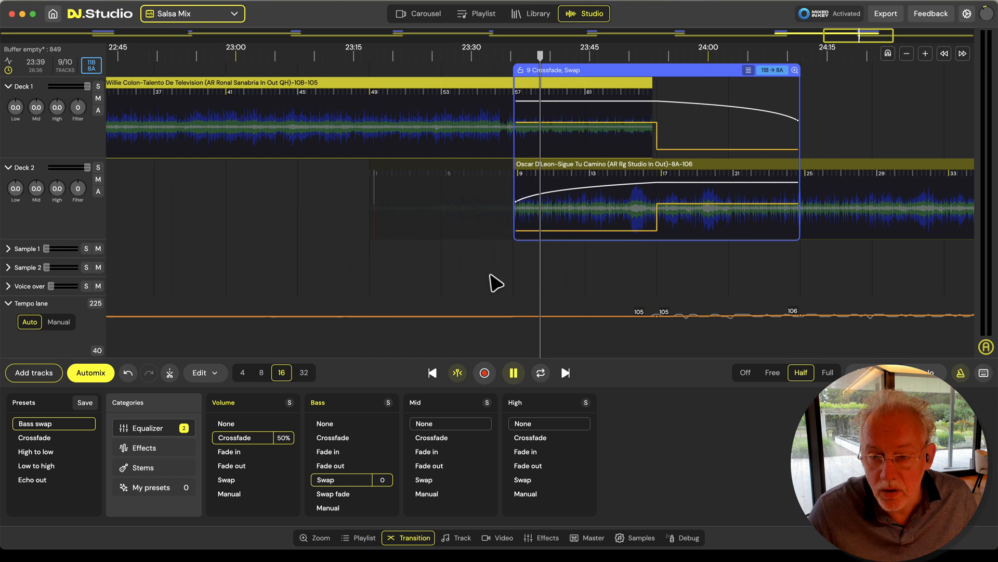
pyautogui.scroll(10, 517, 268)
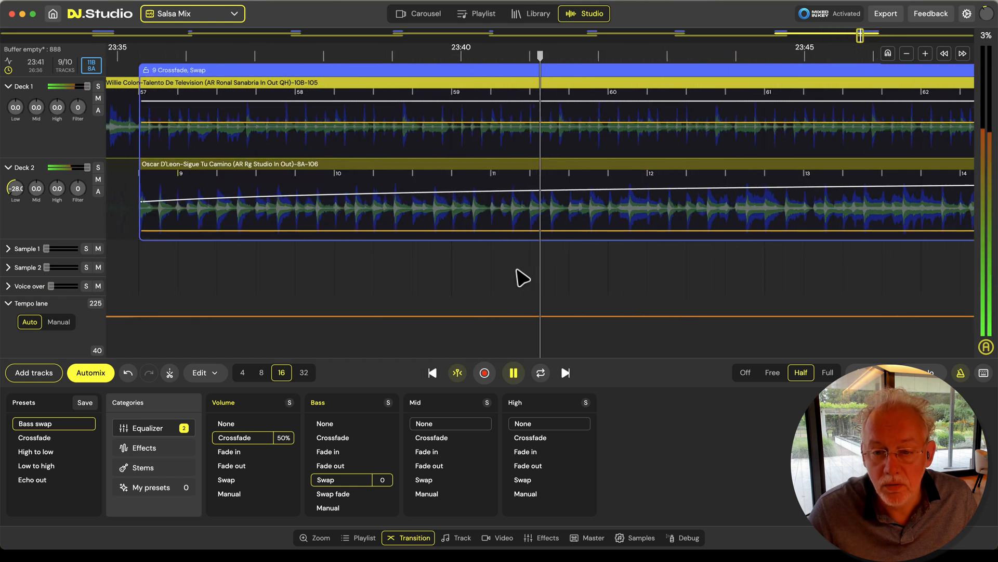
pyautogui.scroll(3, 521, 277)
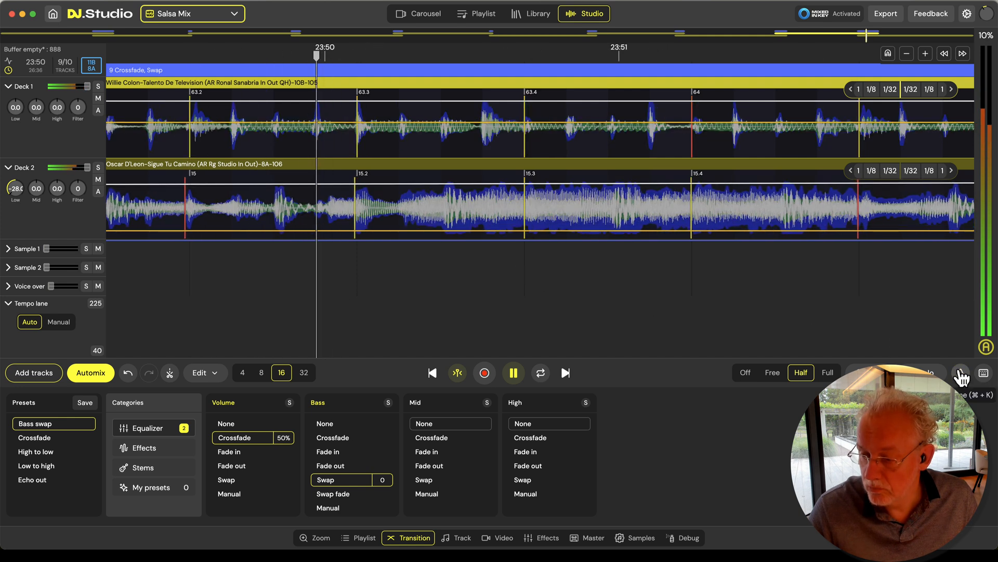
pyautogui.scroll(-10, 629, 311)
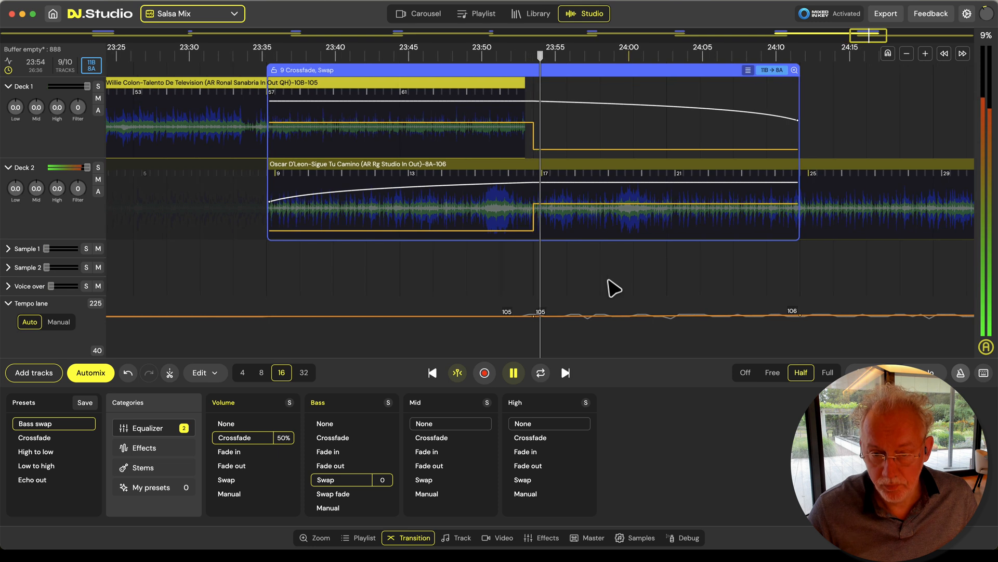
pyautogui.scroll(-2, 524, 278)
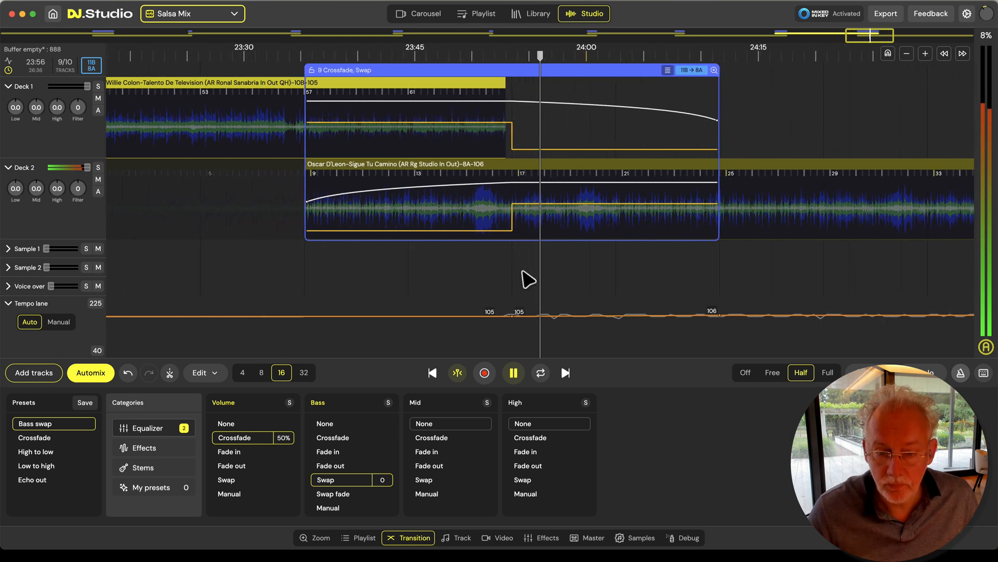
# Set transition 9's bass and volume automation to None, and play the overlap to about 23:45
pyautogui.press('space')
pyautogui.click(325, 423)
pyautogui.click(250, 424)
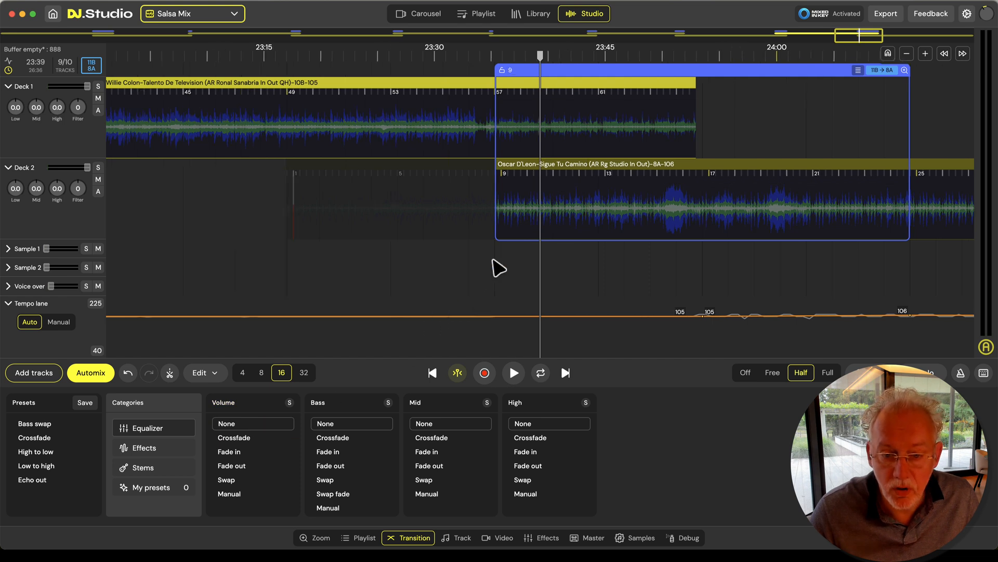
pyautogui.press('space')
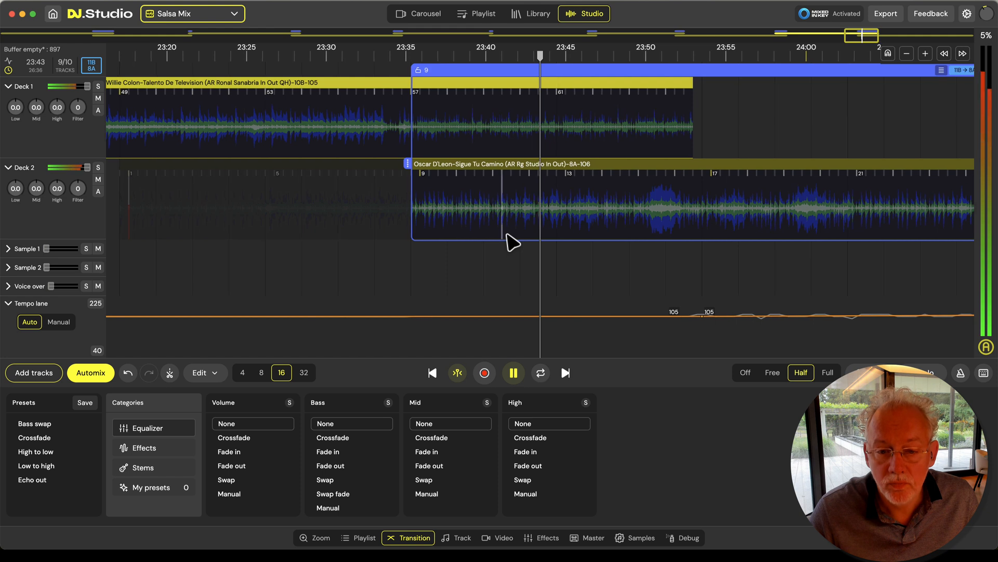
pyautogui.press('space')
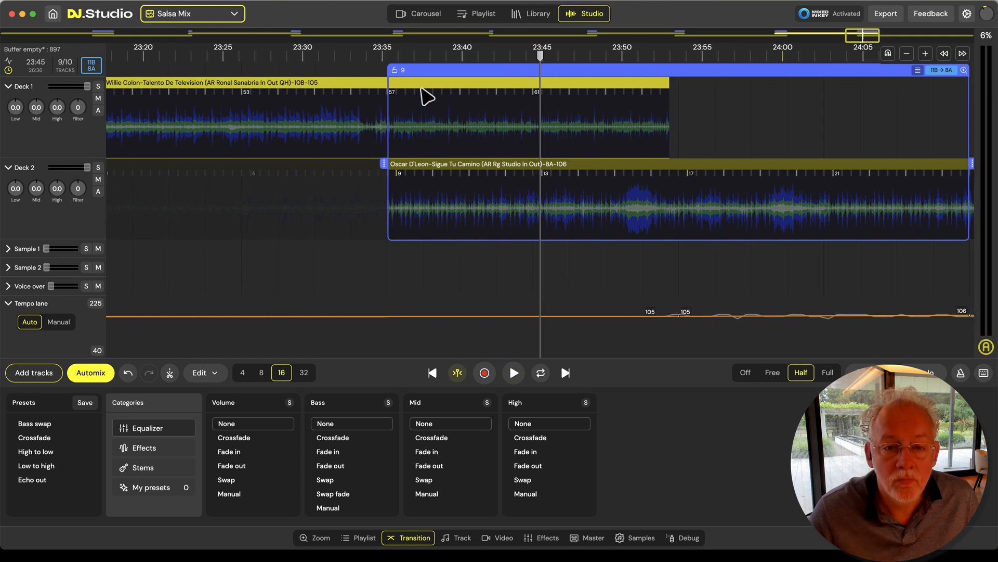
# Try starting transition 9 near Willie Colon's bar 50, and play the overlap from about 23:30 to 23:35
pyautogui.moveTo(426, 96); pyautogui.dragTo(587, 134)
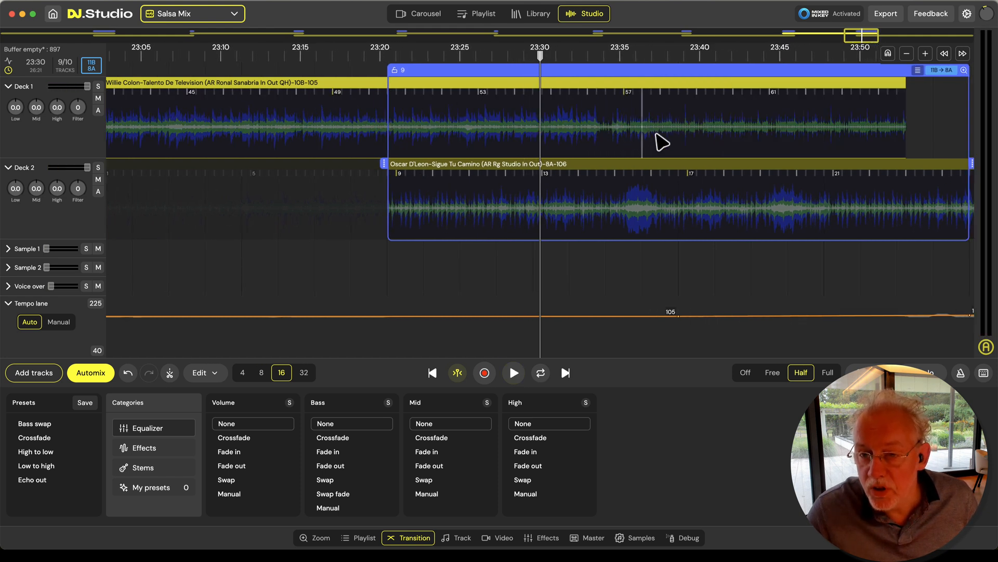
pyautogui.press('space')
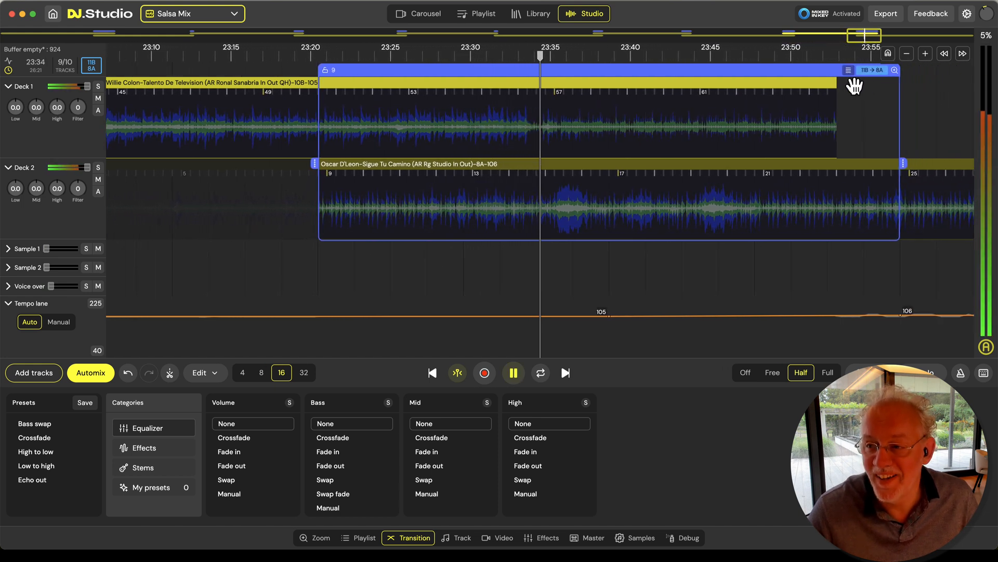
pyautogui.press('space')
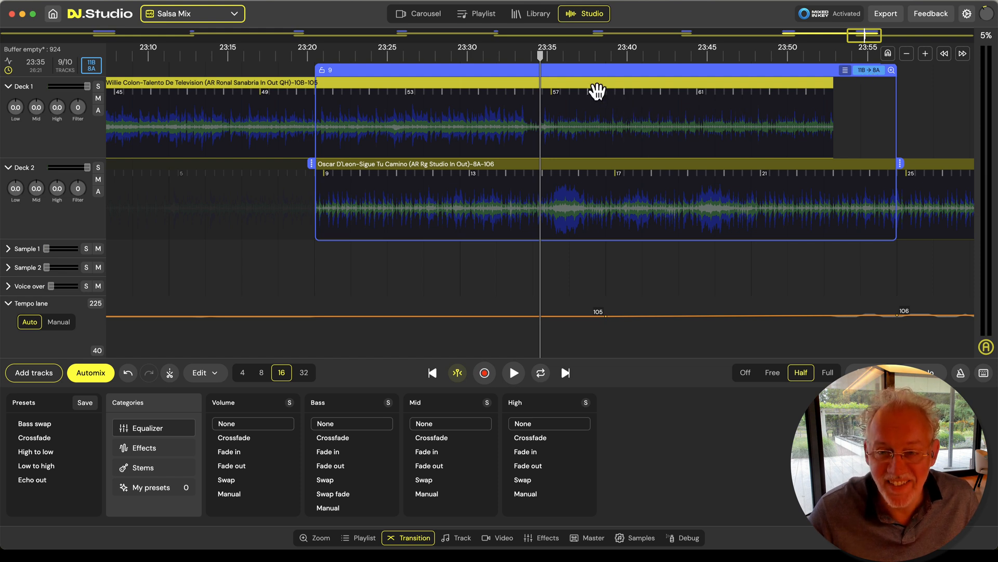
# Move Willie Colon earlier so transition 9 starts at its bar 56, and play the entry from about 23:30 to 23:34
pyautogui.moveTo(597, 91); pyautogui.dragTo(507, 95)
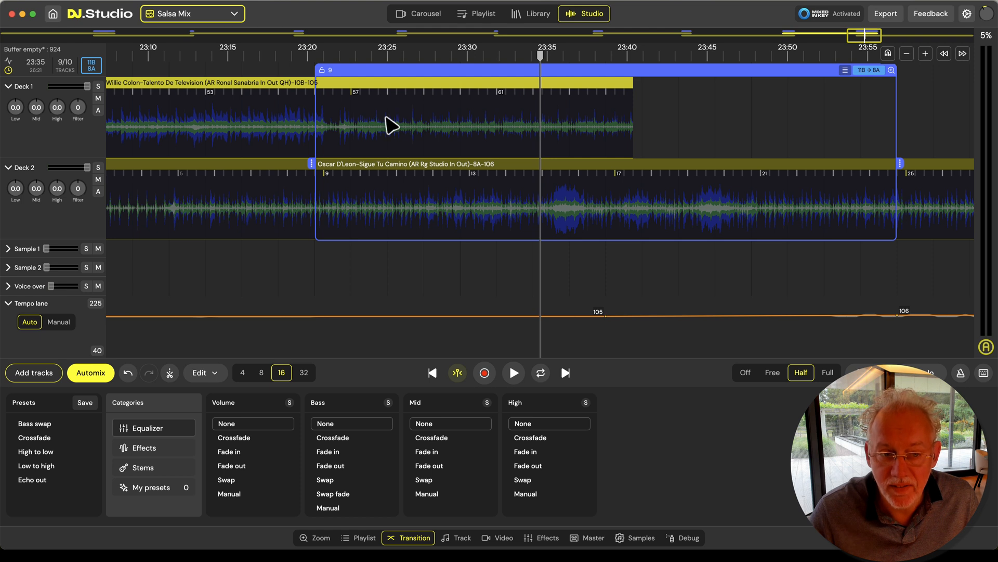
pyautogui.press('space')
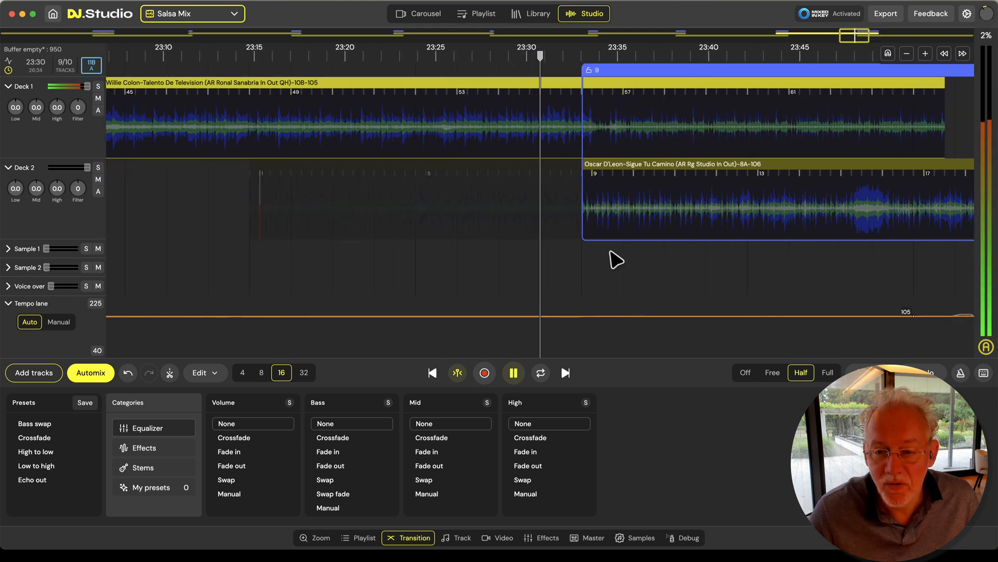
pyautogui.scroll(5, 611, 251)
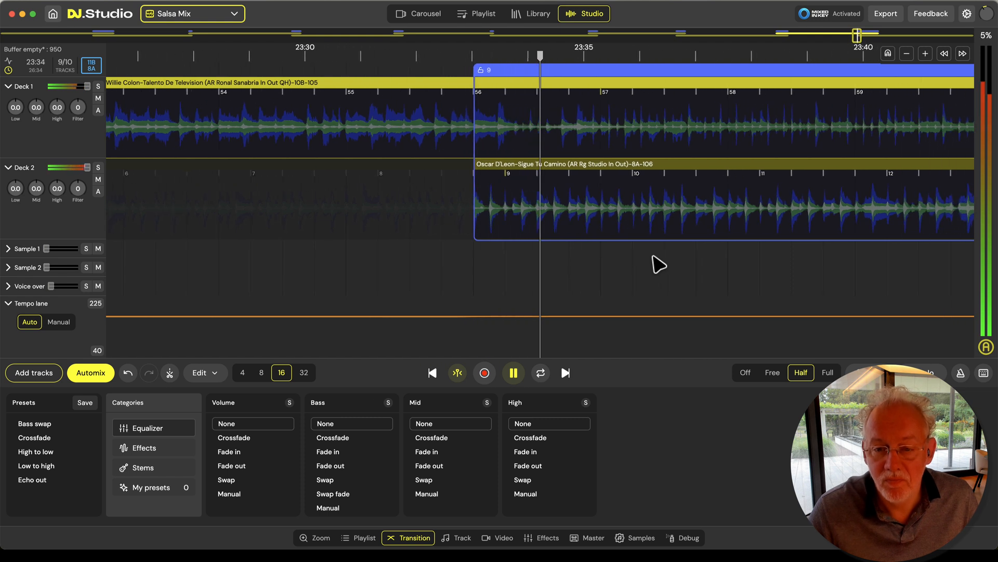
pyautogui.press('space')
# Move Willie Colon earlier in two small shifts so transition 9 starts at its beat 56.4, playing Oscar D'Leon's entry after each shift
pyautogui.moveTo(486, 86); pyautogui.dragTo(428, 91)
pyautogui.doubleClick(318, 151)
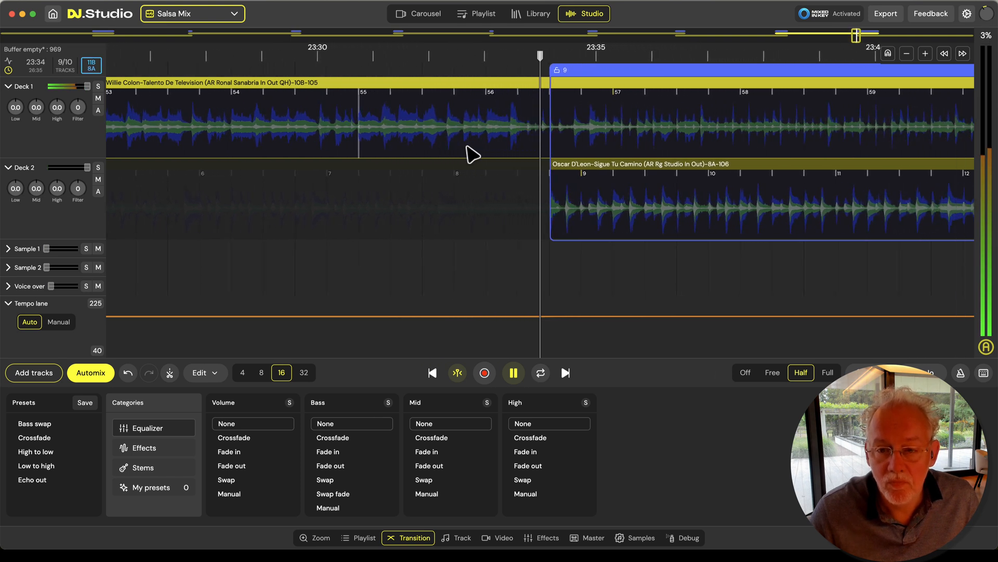
pyautogui.press('space')
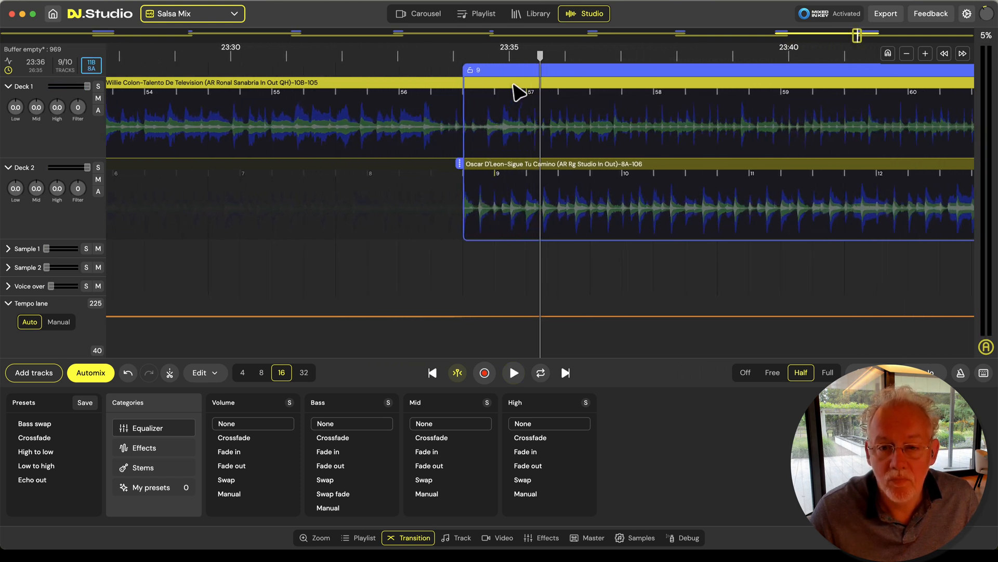
pyautogui.moveTo(499, 90); pyautogui.dragTo(466, 93)
pyautogui.doubleClick(382, 138)
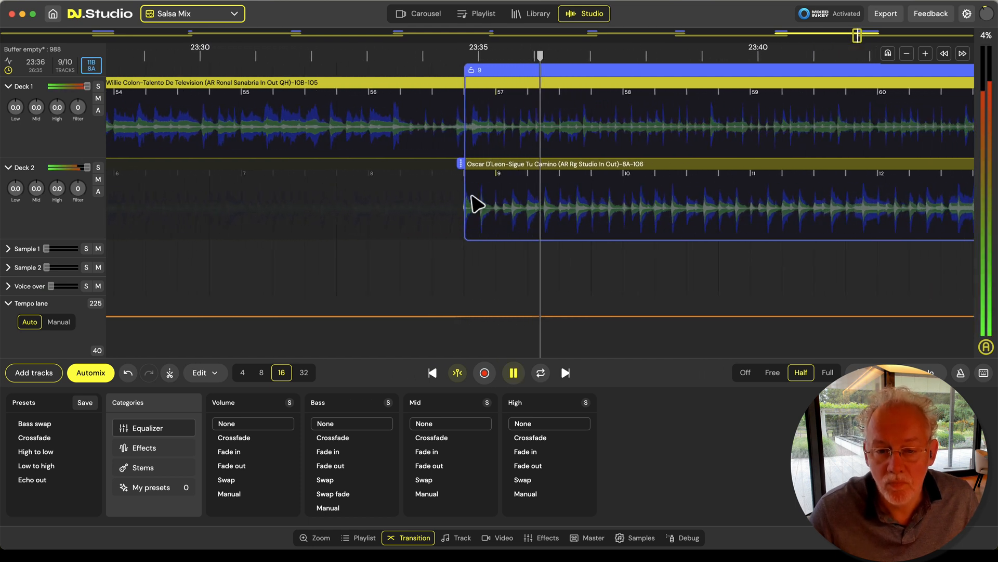
pyautogui.press('space')
# Try shifting Oscar D'Leon's whole beat grid about half a beat earlier near bar 9, and play the entry to about 23:36
pyautogui.scroll(5, 345, 188)
pyautogui.moveTo(215, 272); pyautogui.dragTo(505, 250)
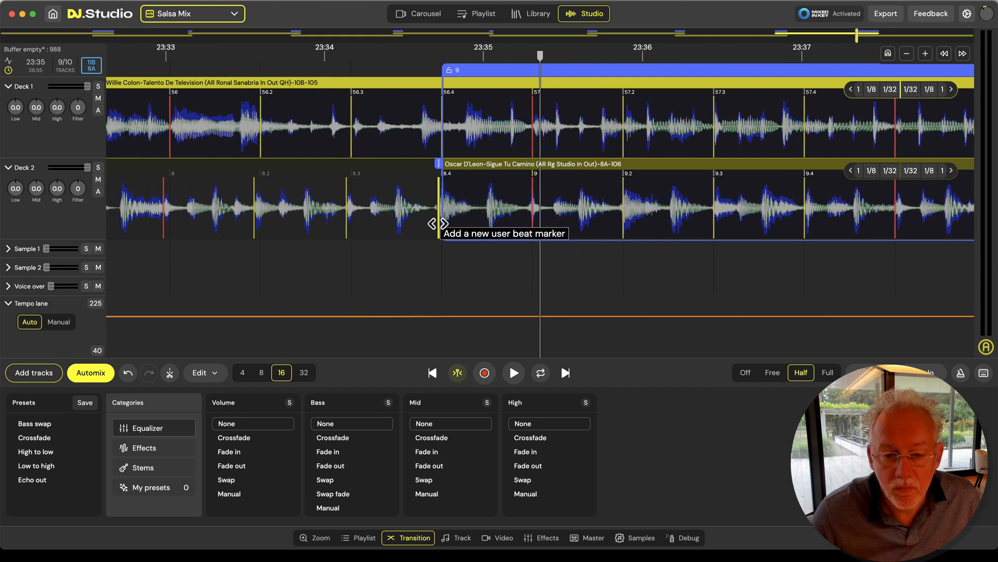
pyautogui.moveTo(435, 236); pyautogui.dragTo(392, 237)
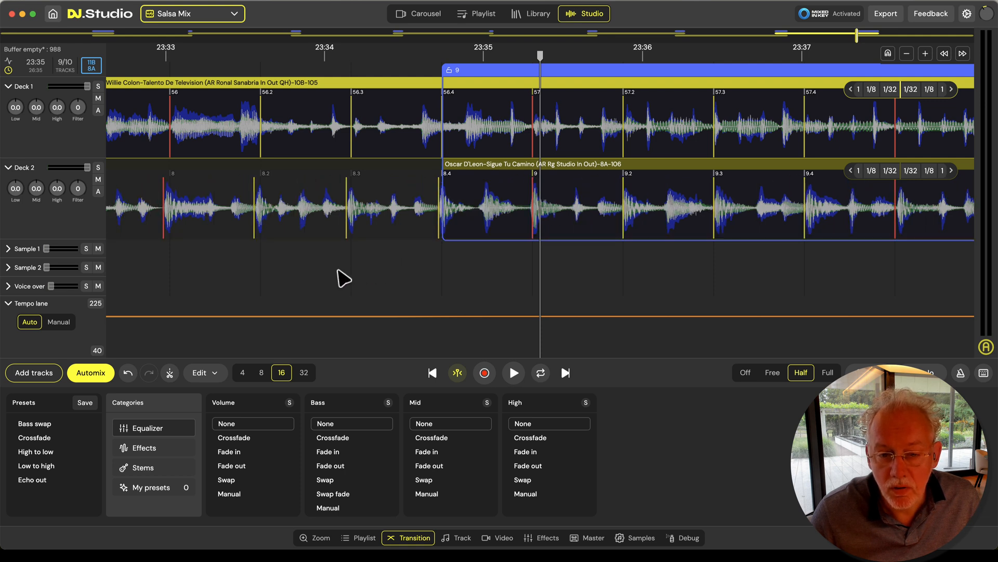
pyautogui.press('space')
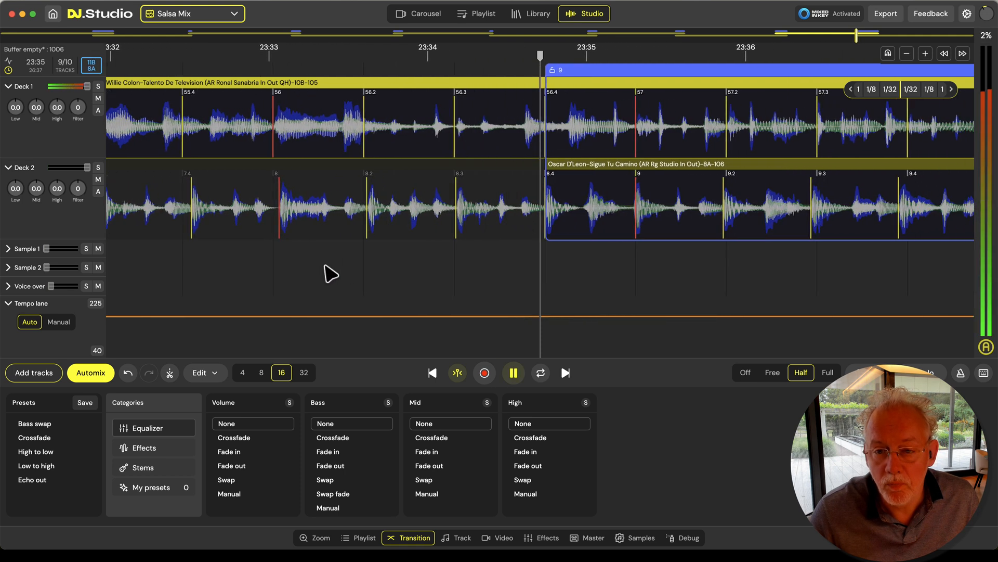
pyautogui.press('space')
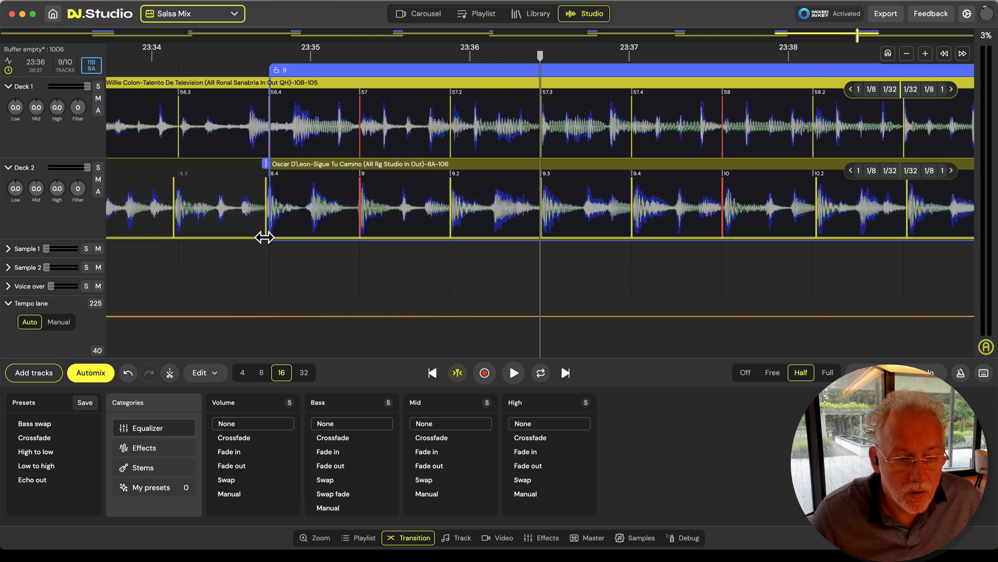
# Shift Oscar D'Leon's whole beat grid about half a beat later near bar 9, and play transition 9 to about 23:39
pyautogui.moveTo(263, 236); pyautogui.dragTo(312, 239)
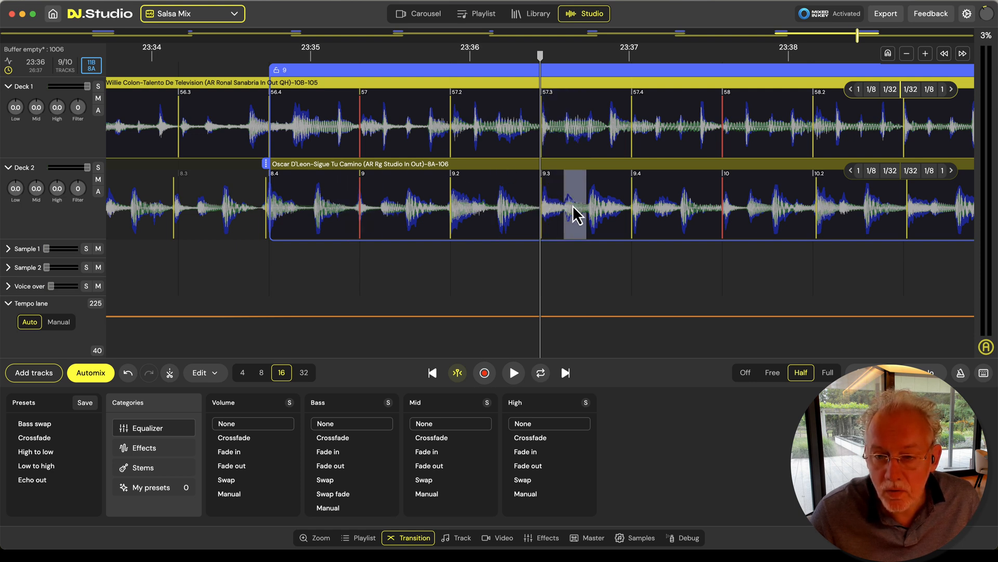
pyautogui.press('space')
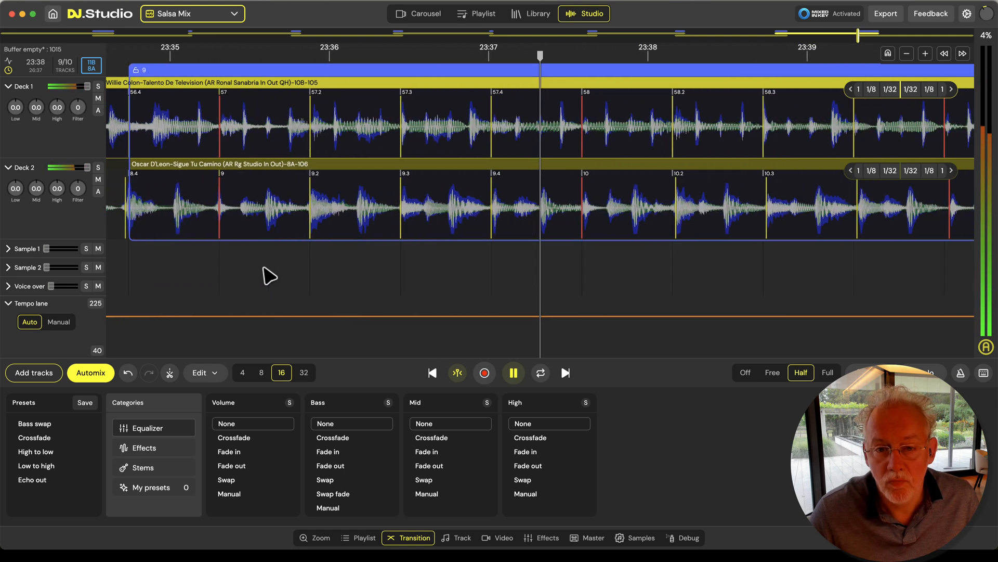
pyautogui.scroll(-5, 572, 270)
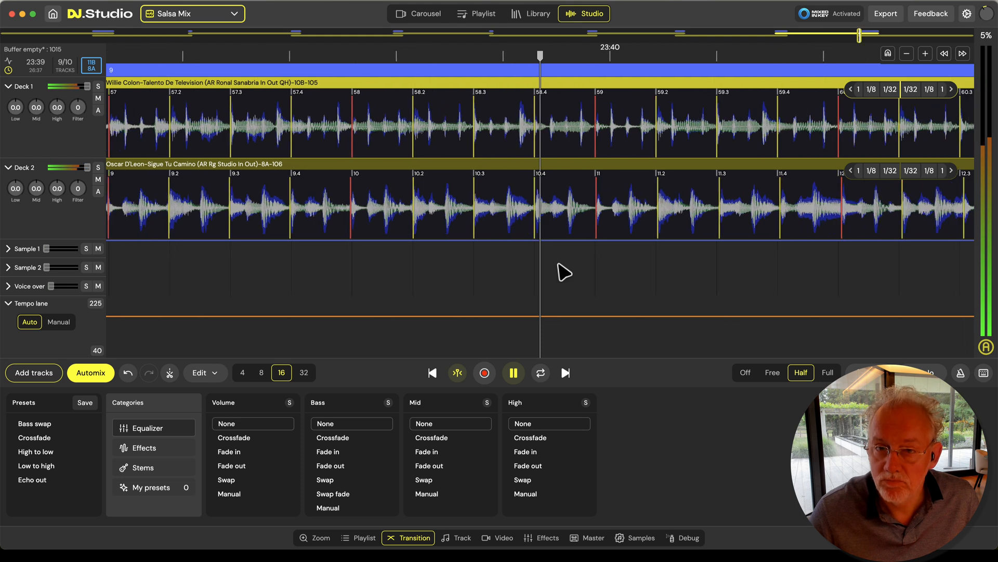
# Let transition 9 from Willie Colon to Oscar D'Leon play on to about 23:57
pyautogui.scroll(-5, 558, 268)
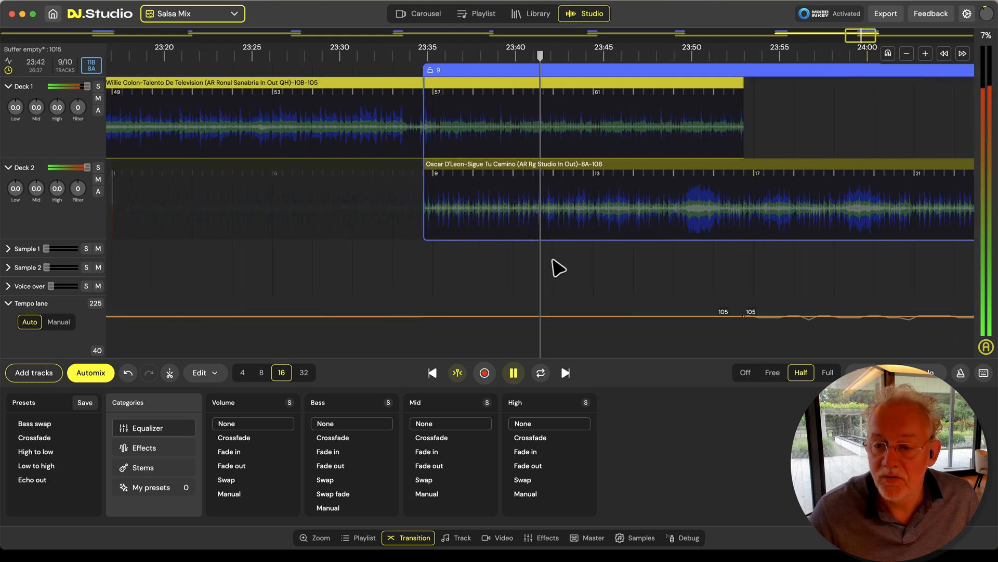
pyautogui.scroll(-2, 558, 268)
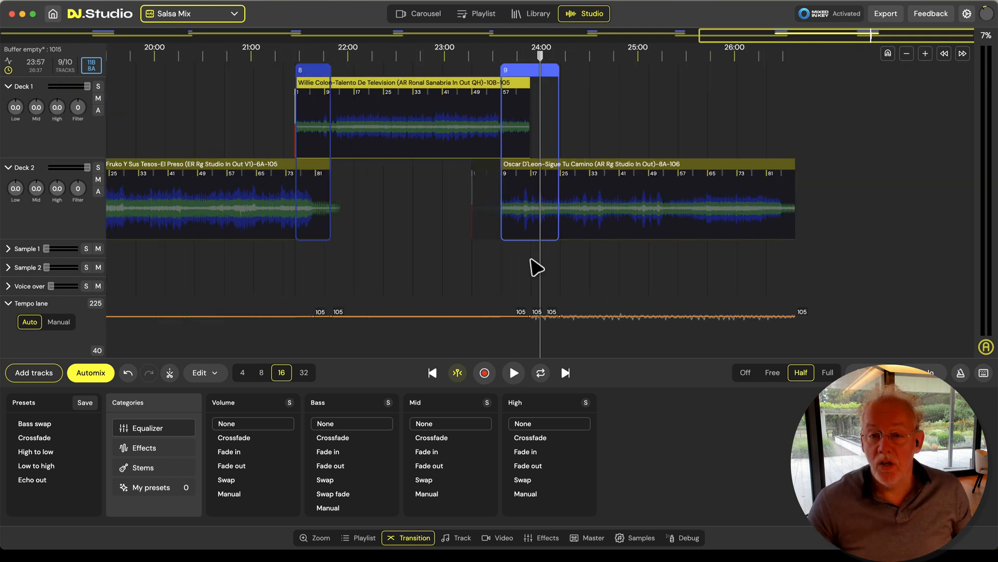
# Examine the beat grid of Fruko Y Sus Tesos' El Preso up close at bar 29, near 19:41
pyautogui.moveTo(322, 270); pyautogui.dragTo(686, 265)
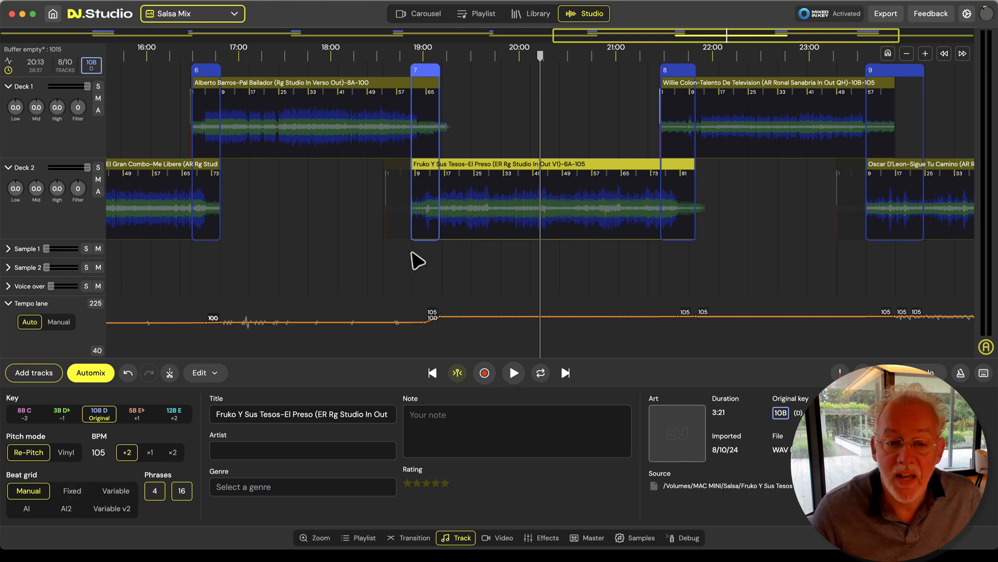
pyautogui.scroll(5, 493, 238)
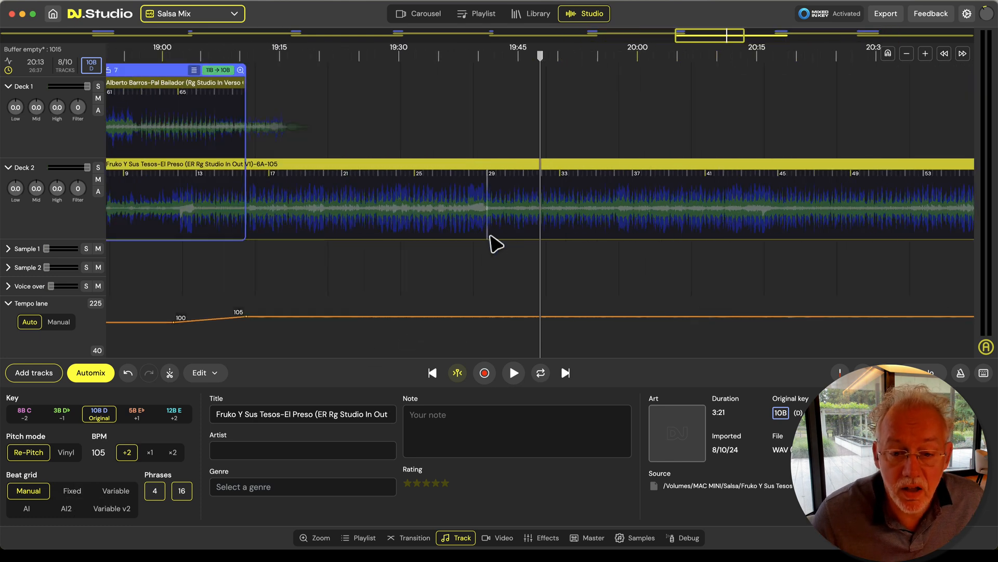
pyautogui.scroll(5, 497, 243)
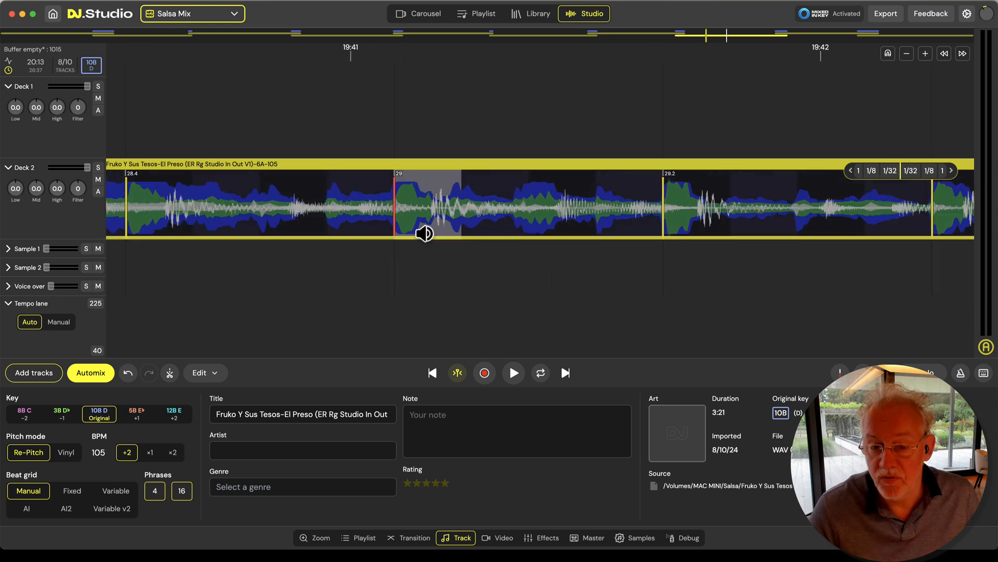
pyautogui.scroll(-10, 539, 270)
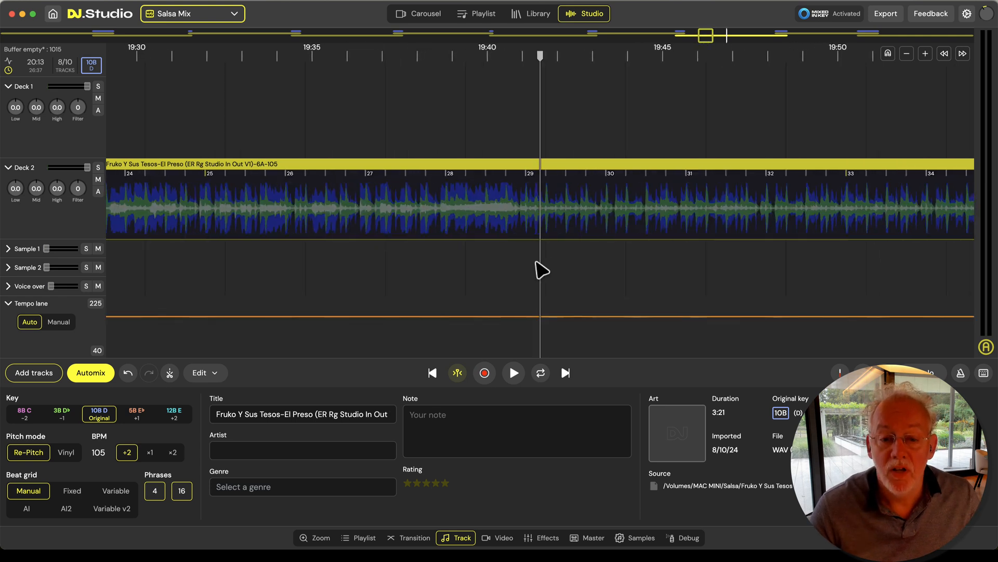